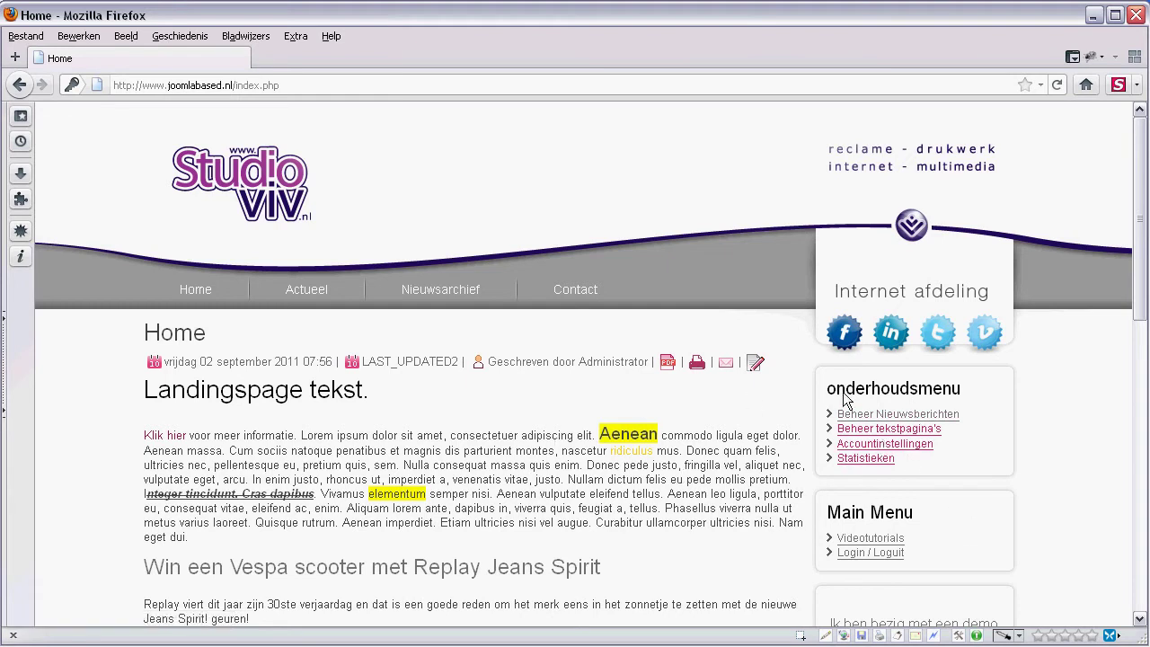
Step: Open the Home article for editing from its page on the website
{"action": "scroll", "coordinate": [320, 416], "scroll_direction": "down", "scroll_amount": 2}
{"action": "scroll", "coordinate": [315, 410], "scroll_direction": "down", "scroll_amount": 2}
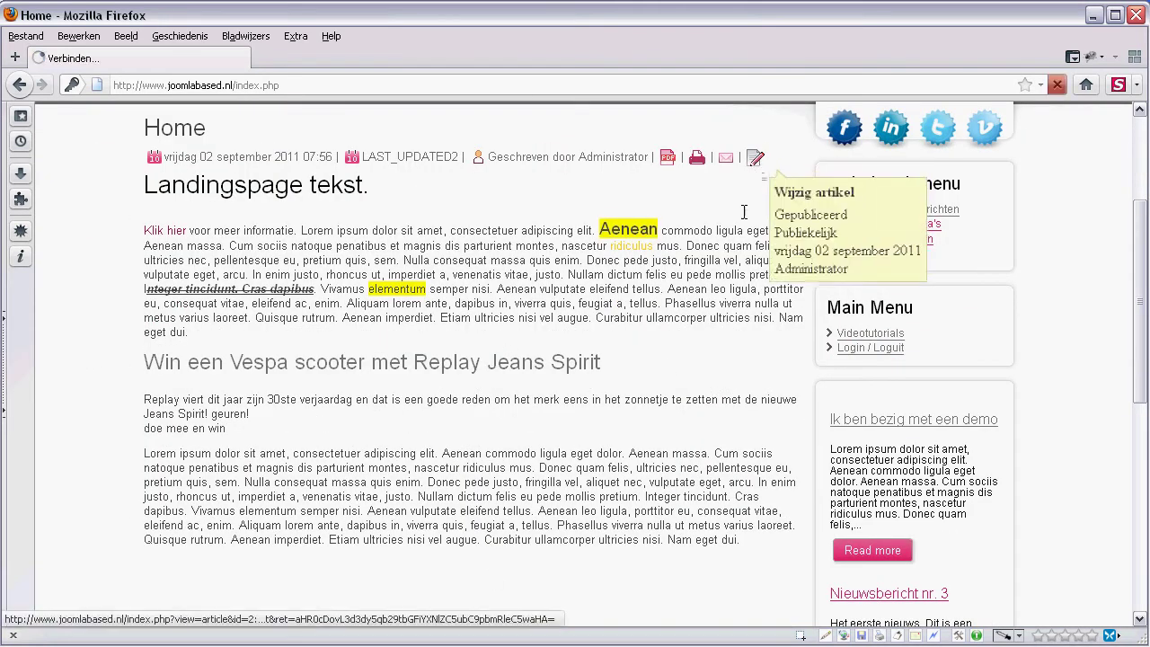
{"action": "left_click", "coordinate": [757, 158]}
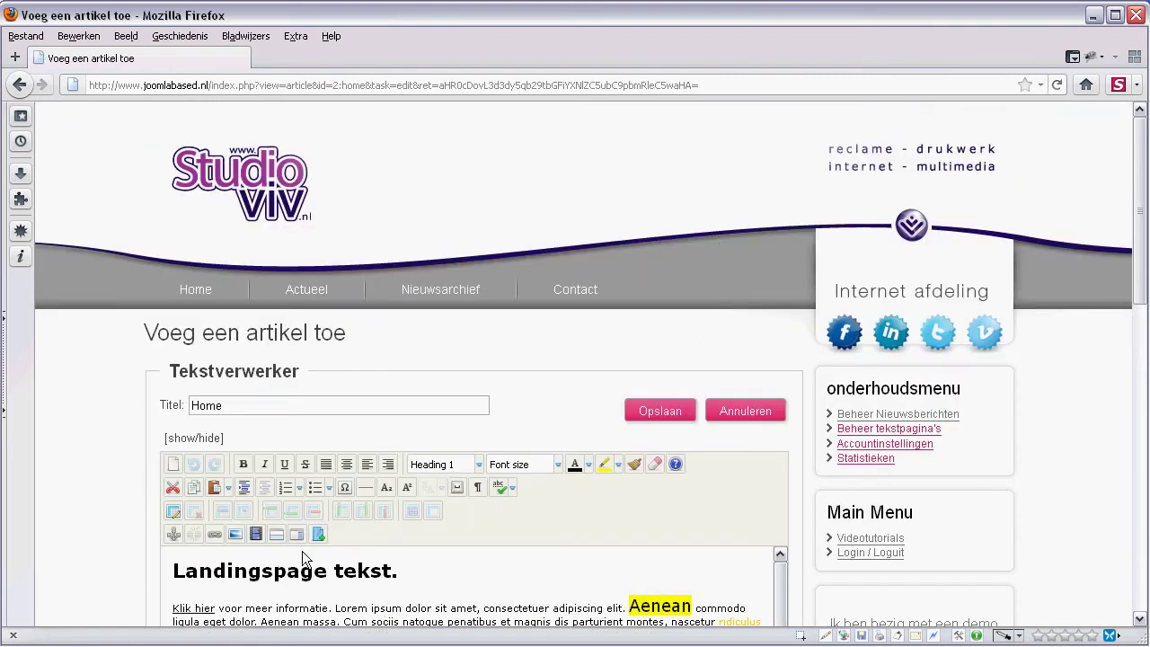
Step: Enlarge the article's text editor area downward so more of the text fits in it
{"action": "scroll", "coordinate": [85, 497], "scroll_direction": "down", "scroll_amount": 4}
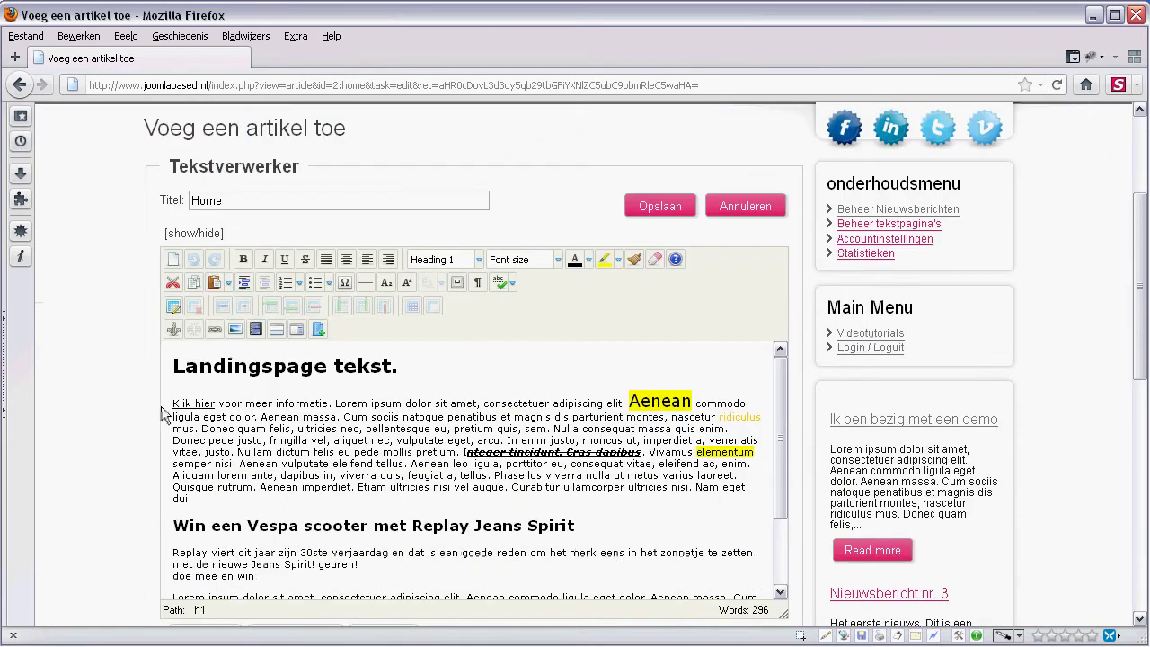
{"action": "scroll", "coordinate": [585, 362], "scroll_direction": "down", "scroll_amount": 2}
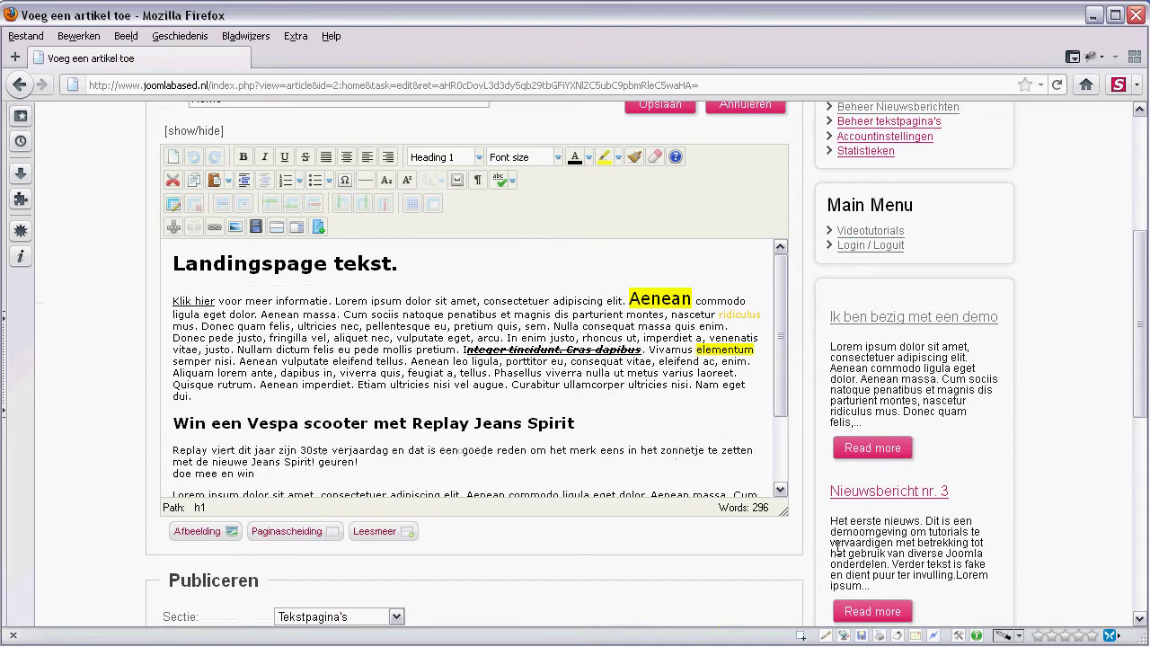
{"action": "left_click_drag", "start_coordinate": [784, 510], "coordinate": [789, 600]}
{"action": "scroll", "coordinate": [491, 401], "scroll_direction": "up", "scroll_amount": 2}
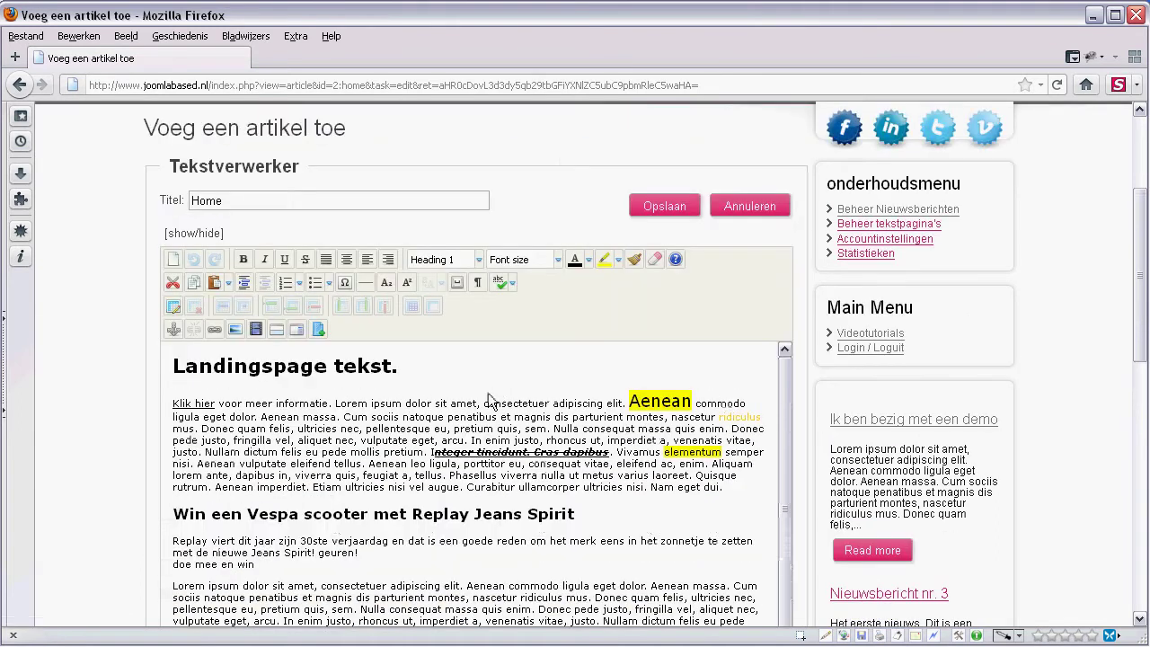
Step: Insert an empty line below "doe mee en win" under the Vespa scooter heading
{"action": "scroll", "coordinate": [491, 401], "scroll_direction": "down", "scroll_amount": 1}
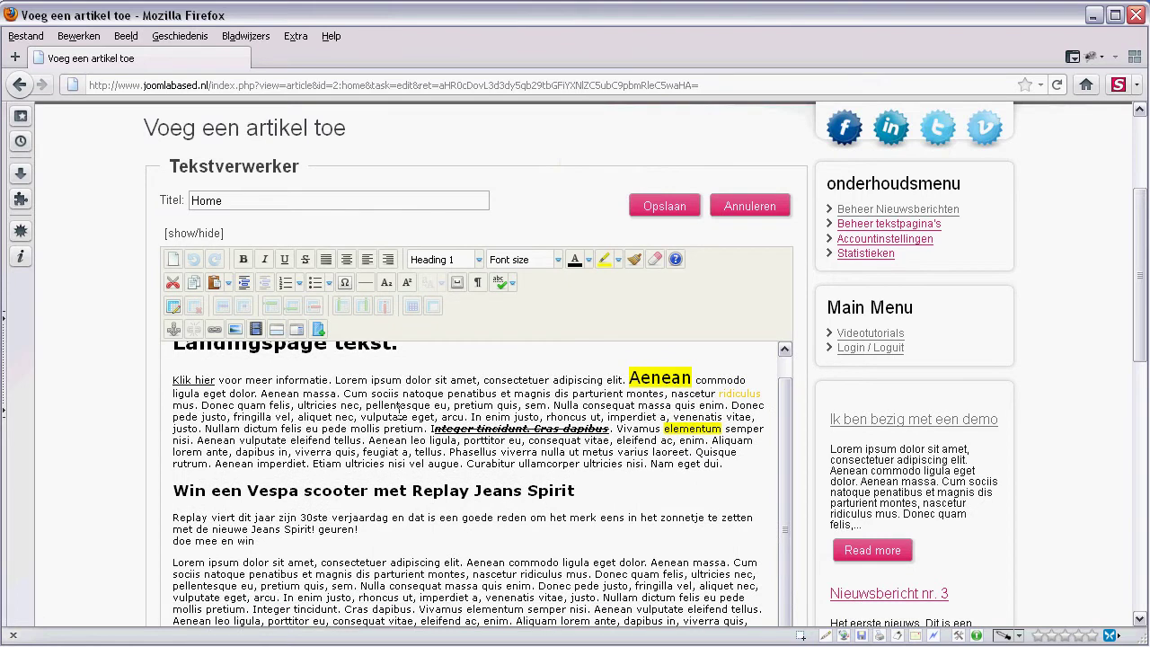
{"action": "left_click", "coordinate": [279, 545]}
{"action": "key", "text": "BackSpace"}
{"action": "key", "text": "Return"}
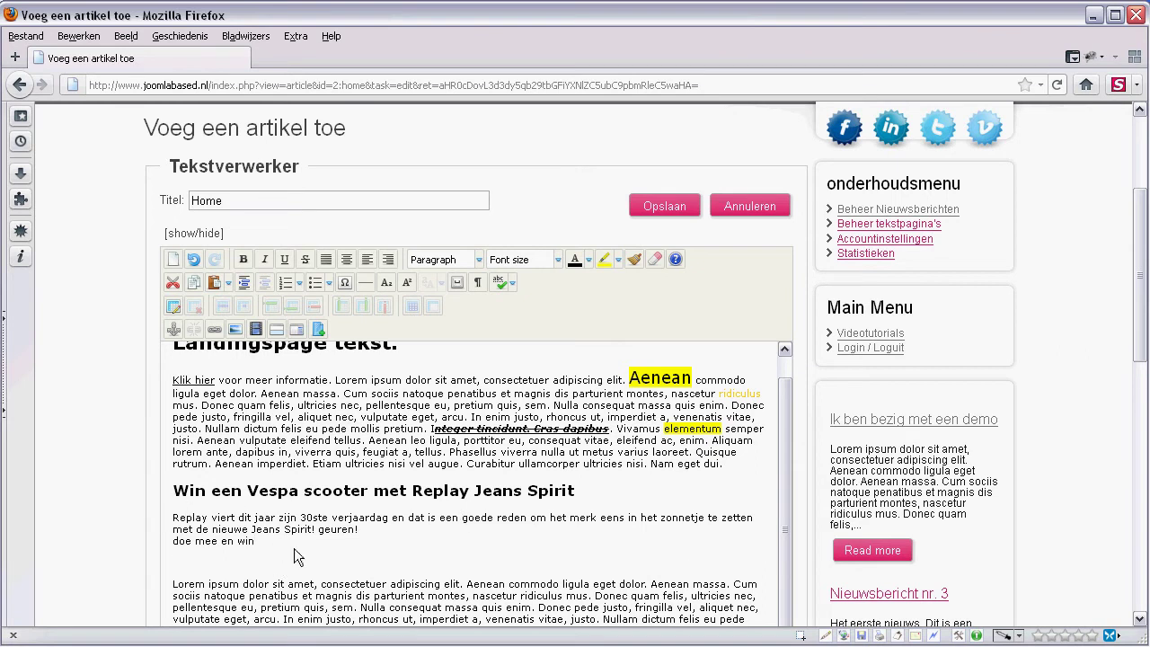
Step: Open the image manager to insert a picture at the empty line and bring its file browser into view
{"action": "left_click", "coordinate": [236, 331]}
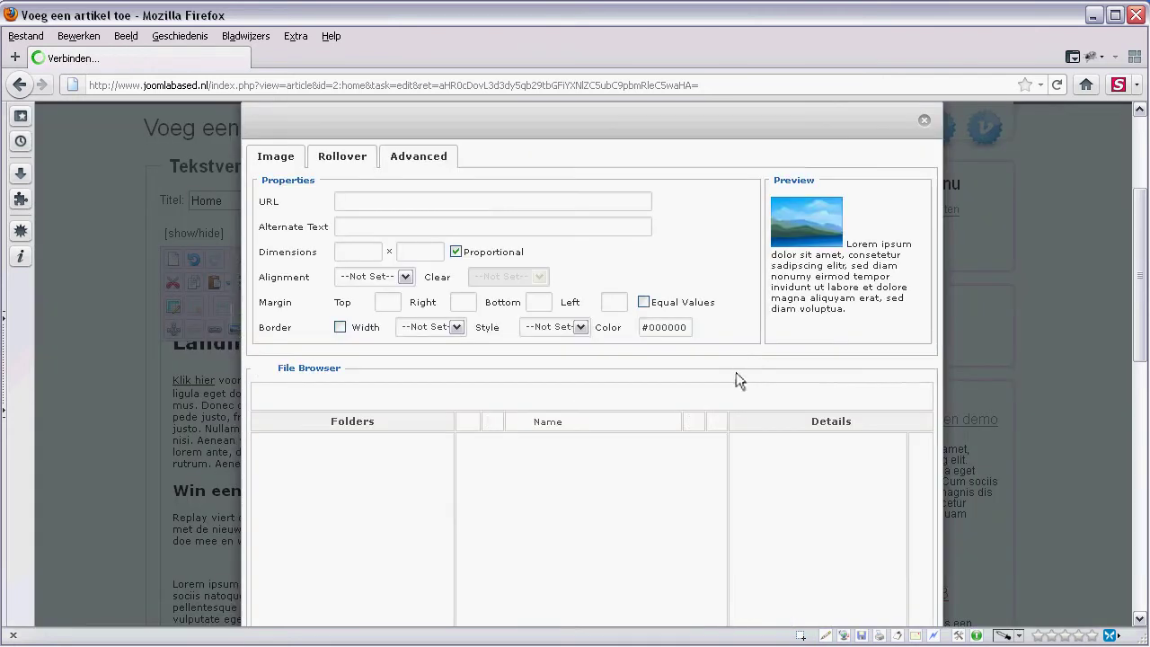
{"action": "mouse_move", "coordinate": [1143, 257]}
{"action": "left_mouse_down"}
{"action": "mouse_move", "coordinate": [1142, 224]}
{"action": "mouse_move", "coordinate": [1138, 311]}
{"action": "mouse_move", "coordinate": [1135, 250]}
{"action": "left_mouse_up"}
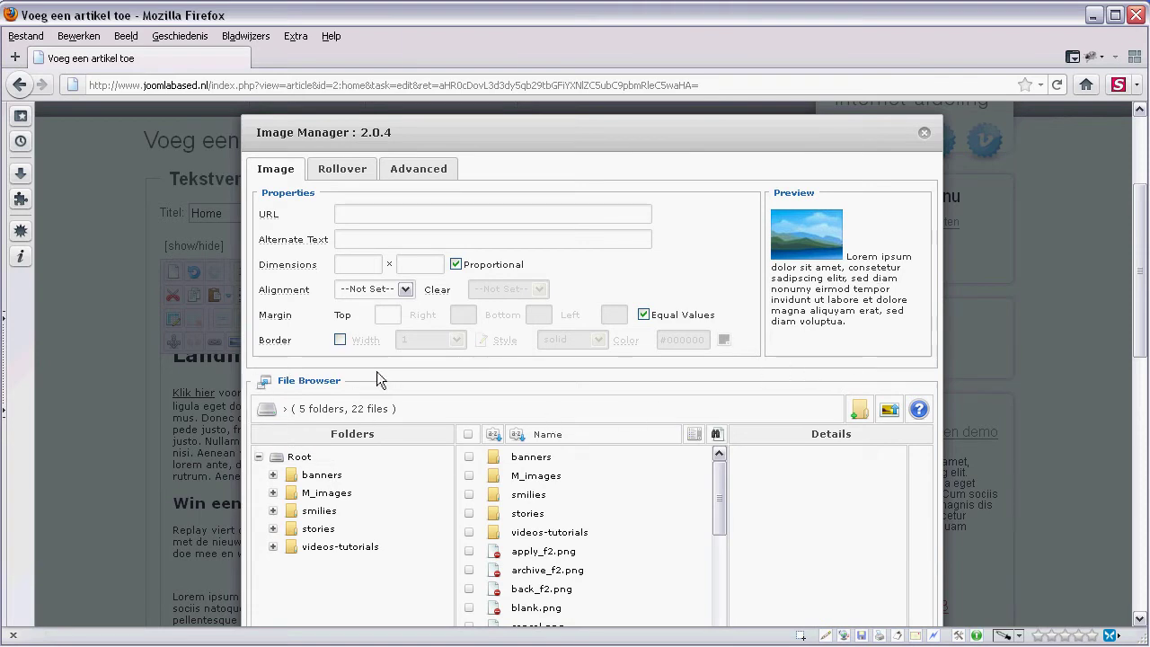
{"action": "scroll", "coordinate": [260, 367], "scroll_direction": "down", "scroll_amount": 2}
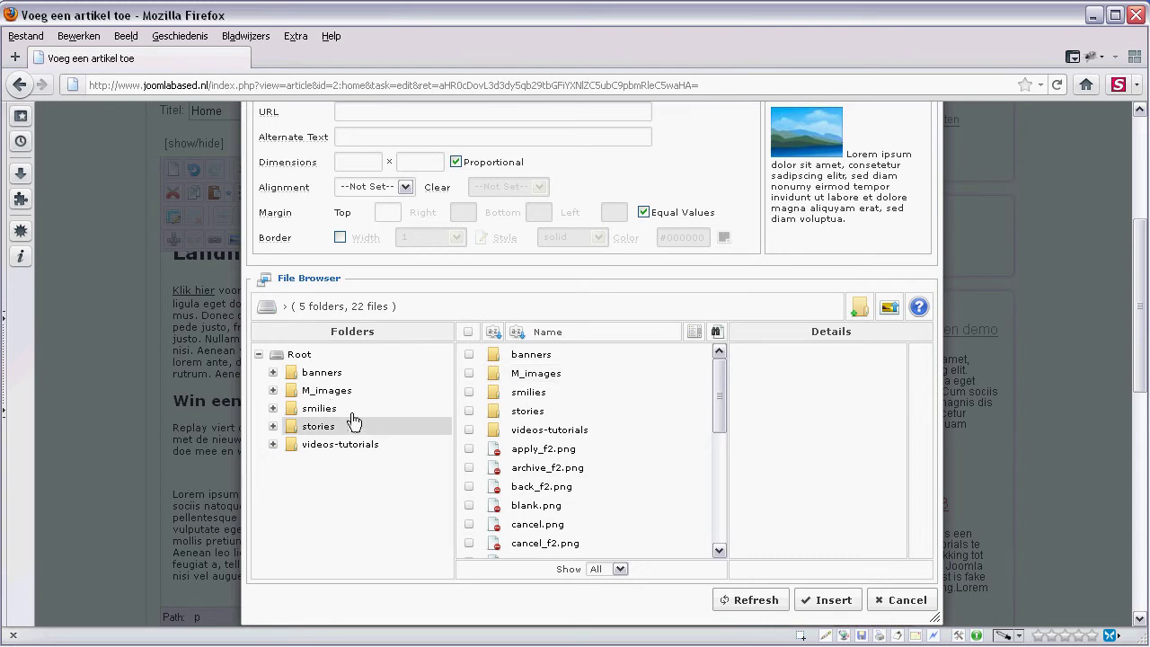
Step: Create a new folder named afbeeldingen-tekstpaginas in the Root image folder
{"action": "left_click", "coordinate": [302, 357]}
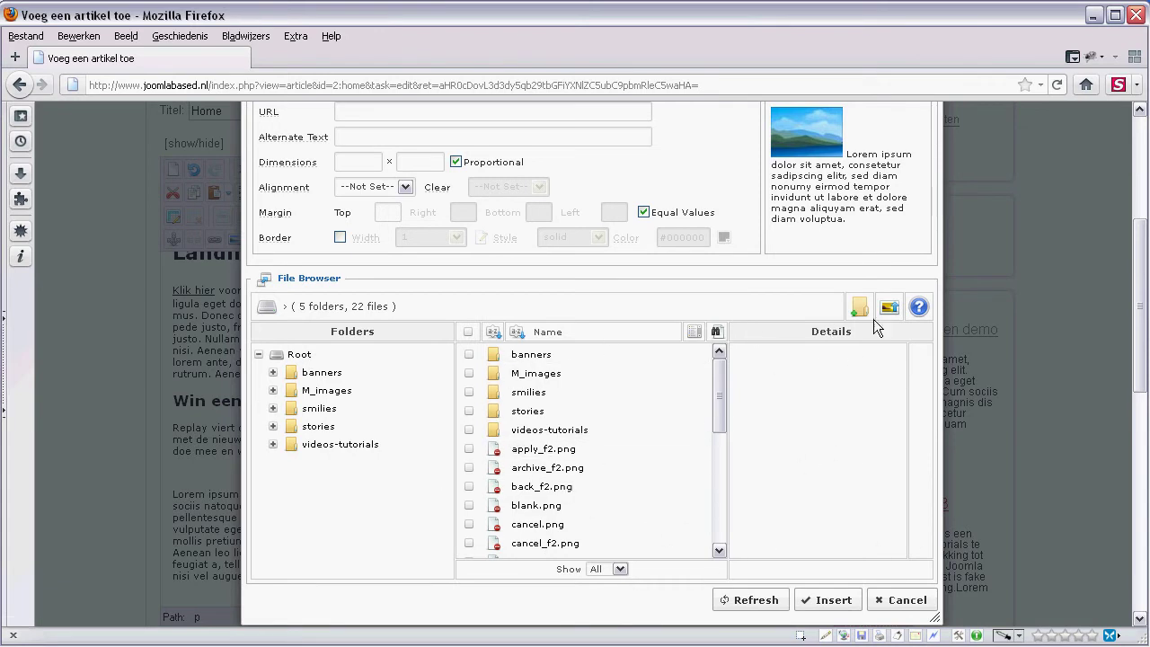
{"action": "left_click", "coordinate": [300, 354]}
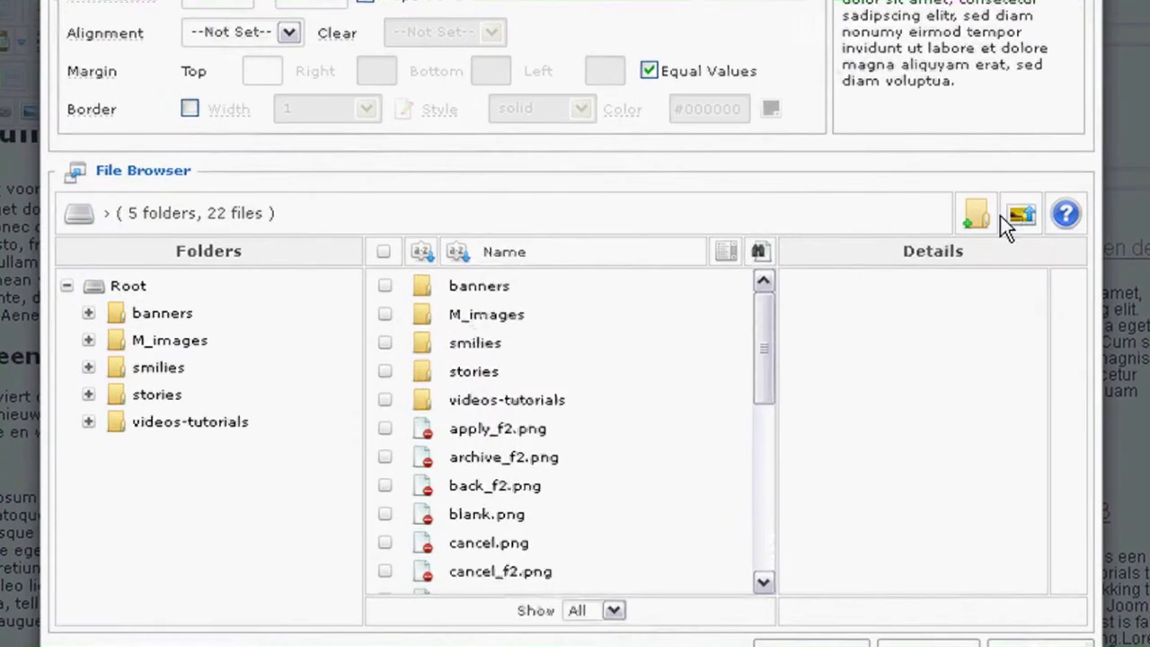
{"action": "left_click", "coordinate": [979, 219]}
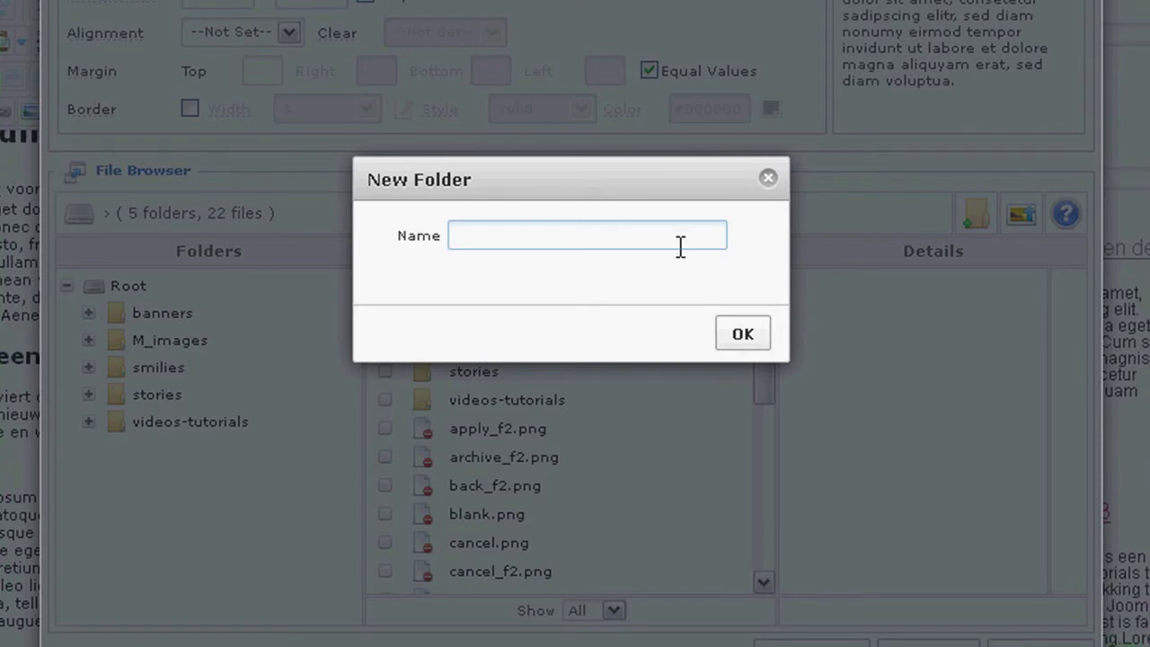
{"action": "type", "text": "afbeeldin"}
{"action": "key", "text": "BackSpace"}
{"action": "key", "text": "BackSpace"}
{"action": "type", "text": "dingen-tekstpaginas"}
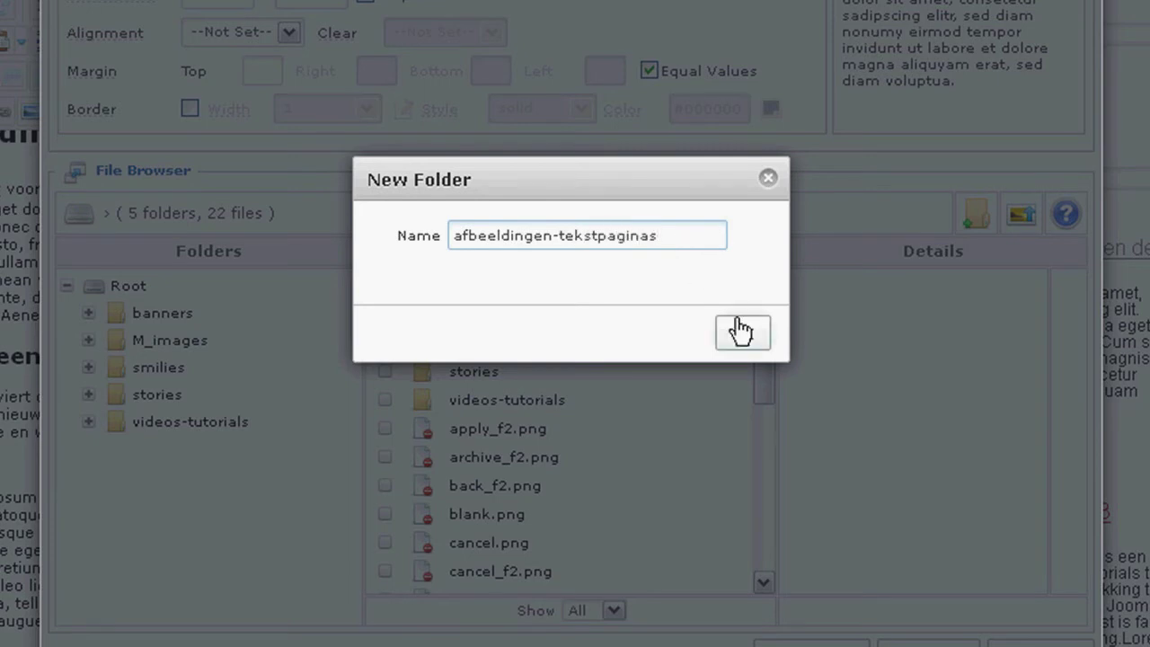
{"action": "left_click", "coordinate": [740, 332]}
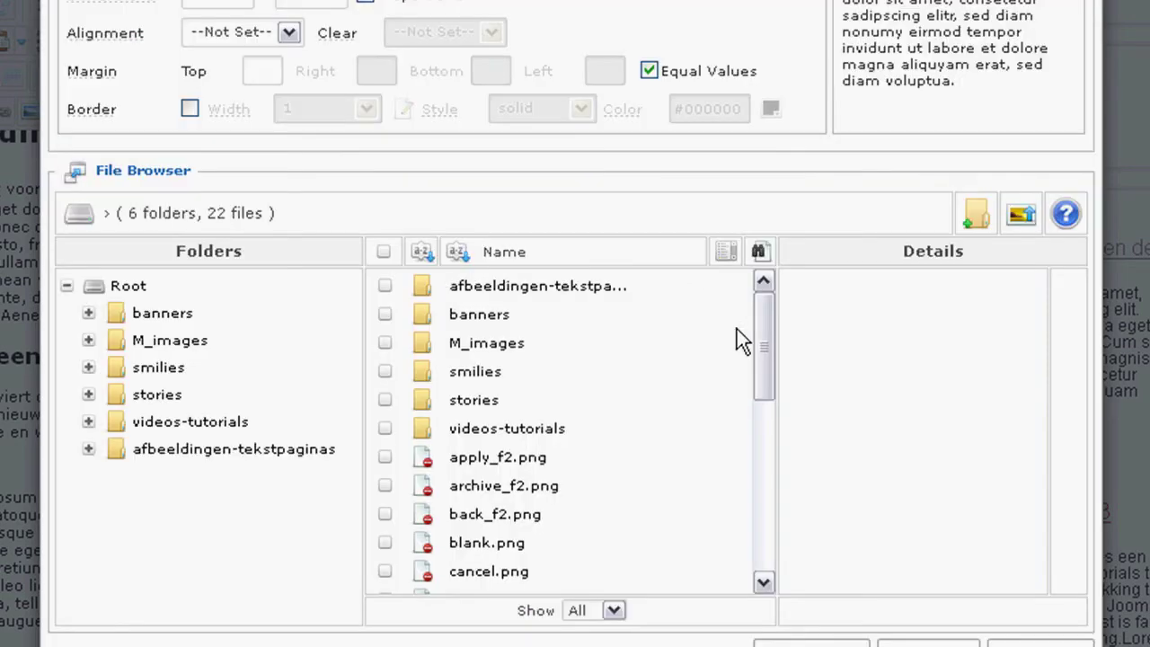
Step: Open the afbeeldingen-tekstpaginas folder and queue image_8[1].jpg from the computer for upload to it
{"action": "left_click", "coordinate": [187, 452]}
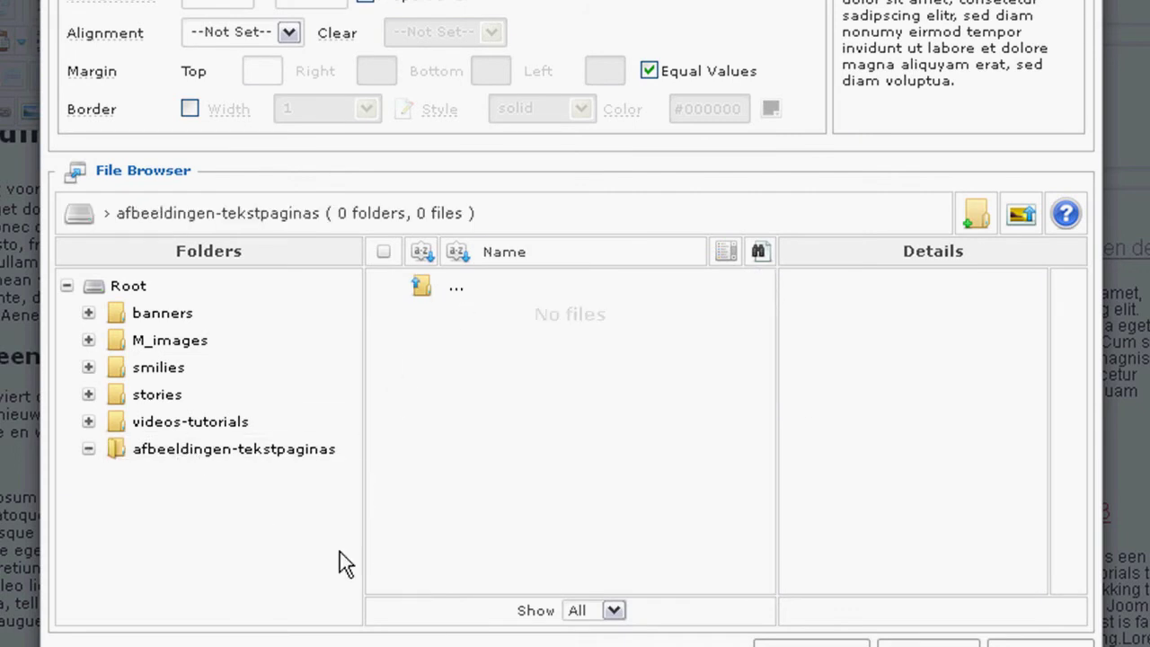
{"action": "left_click", "coordinate": [1020, 218]}
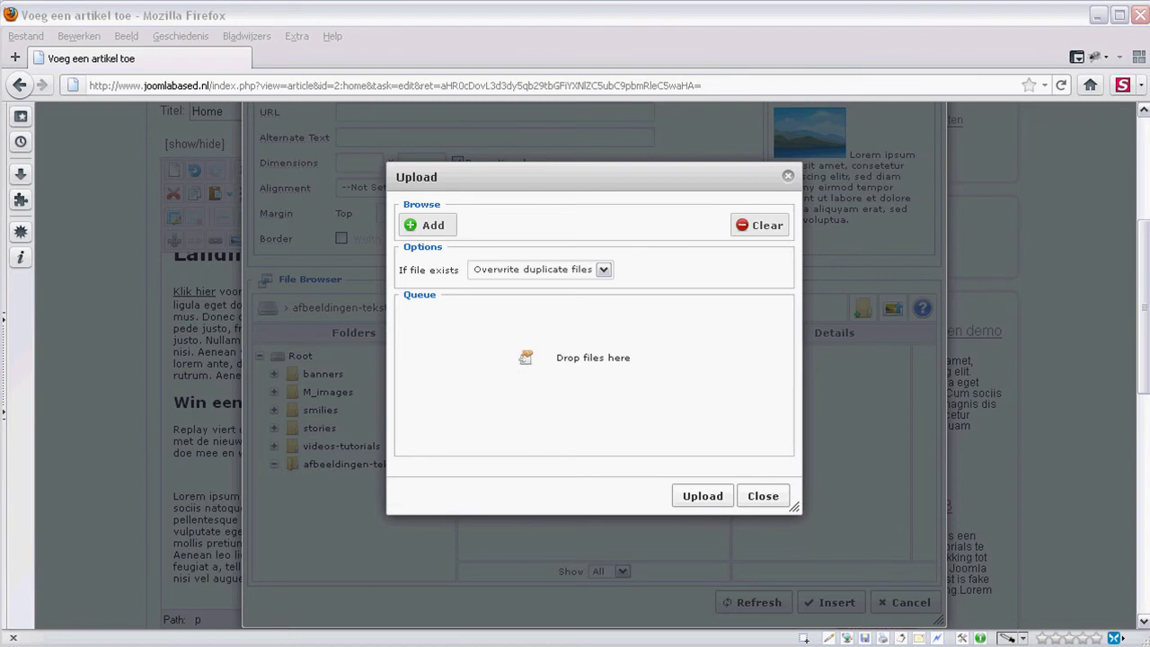
{"action": "left_click_drag", "start_coordinate": [683, 377], "coordinate": [622, 369]}
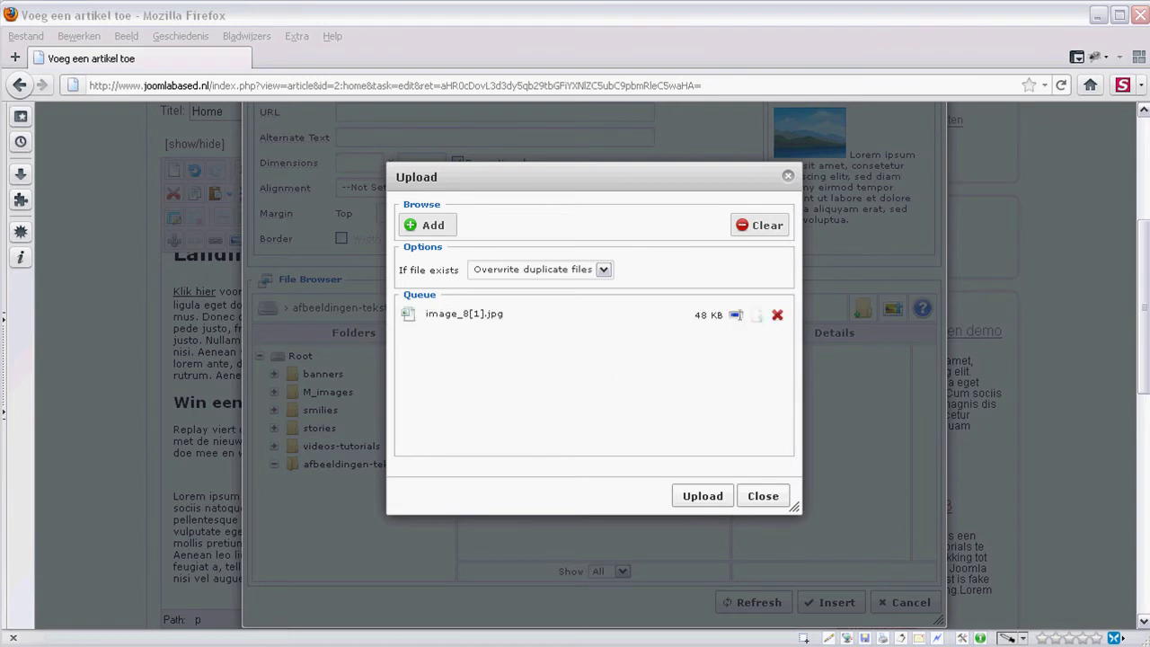
Step: Add image_6[1].jpg, image_7[1].jpg and image_9[1].jpg from the Productie Video folder to the queue and upload all queued files
{"action": "left_click_drag", "start_coordinate": [1149, 144], "coordinate": [1080, 143]}
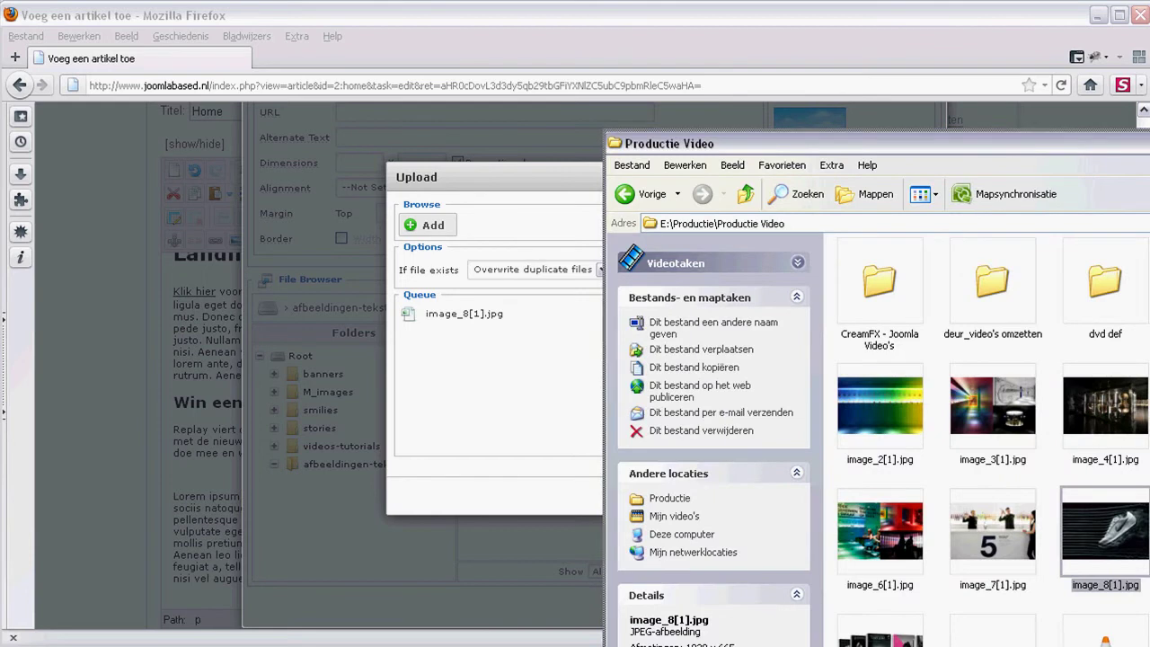
{"action": "left_click_drag", "start_coordinate": [1007, 154], "coordinate": [1058, 79]}
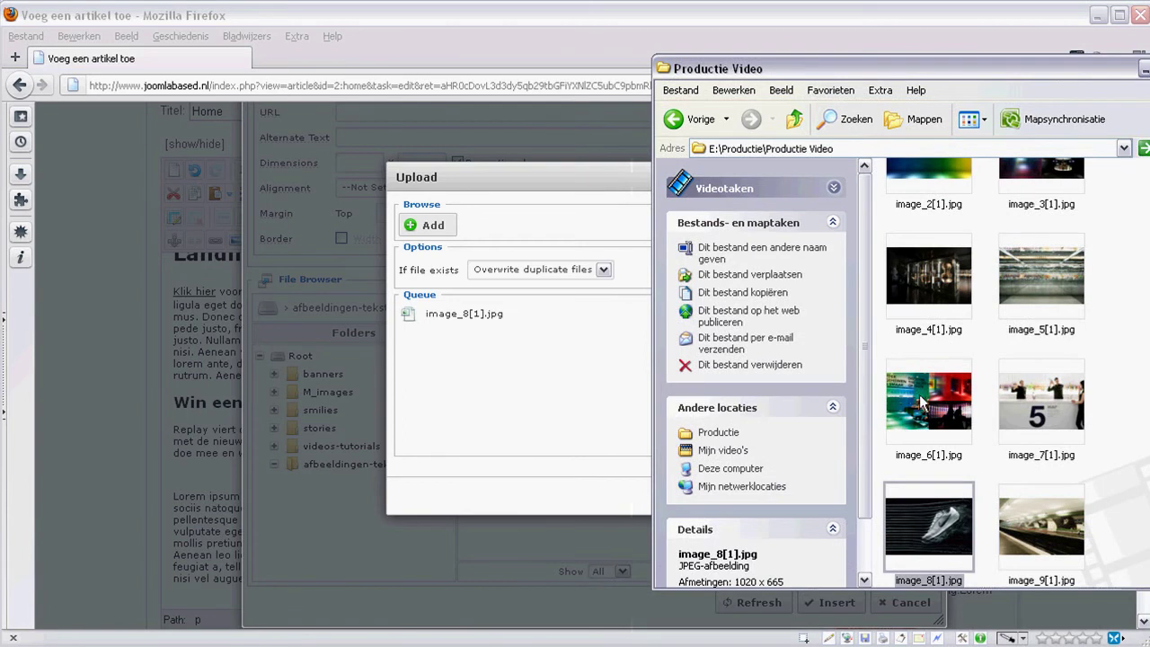
{"action": "left_click_drag", "start_coordinate": [941, 395], "coordinate": [524, 388]}
{"action": "left_click_drag", "start_coordinate": [1062, 412], "coordinate": [529, 441]}
{"action": "left_click", "coordinate": [939, 535]}
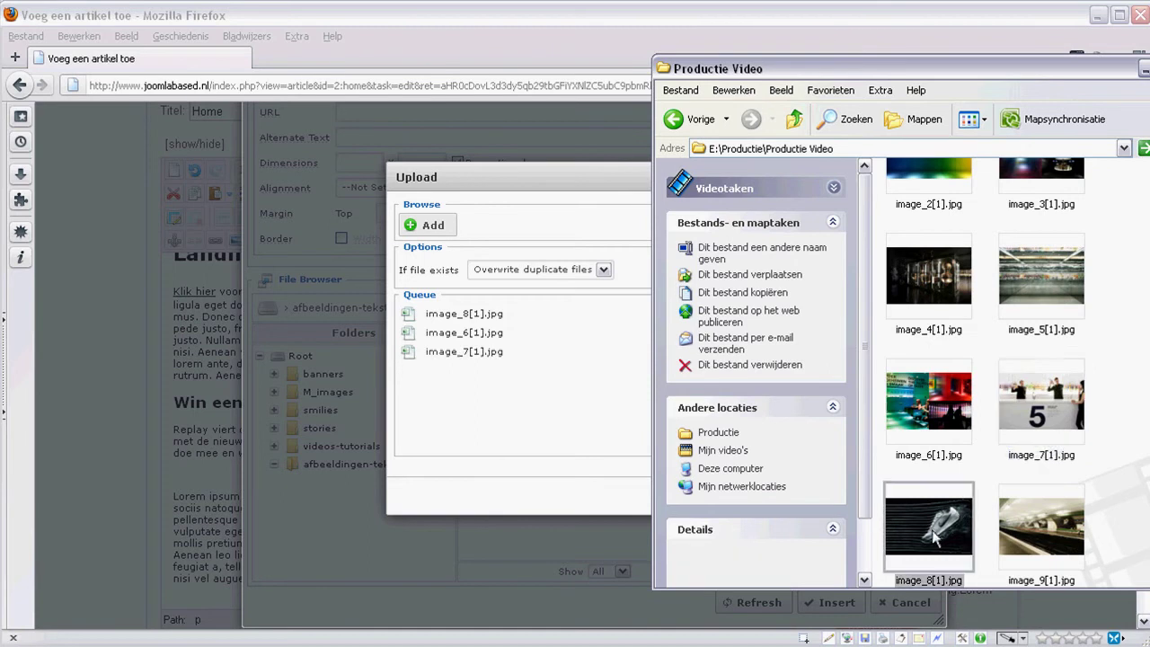
{"action": "scroll", "coordinate": [1043, 435], "scroll_direction": "down", "scroll_amount": 2}
{"action": "left_click_drag", "start_coordinate": [1056, 358], "coordinate": [571, 399]}
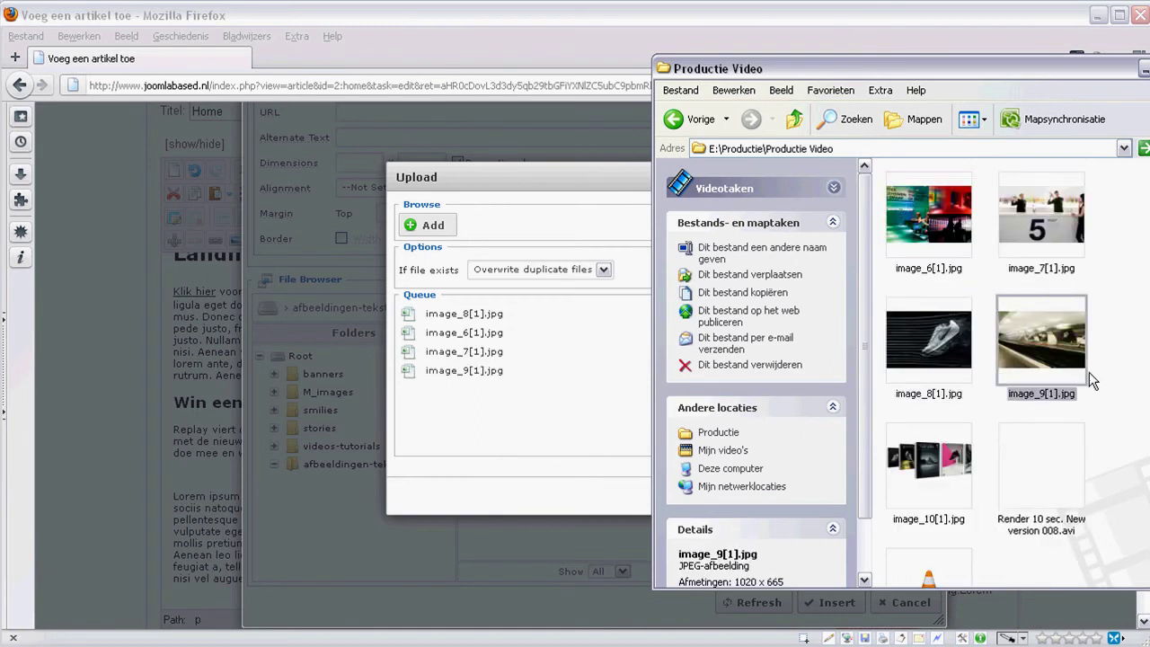
{"action": "scroll", "coordinate": [1043, 269], "scroll_direction": "up", "scroll_amount": 3}
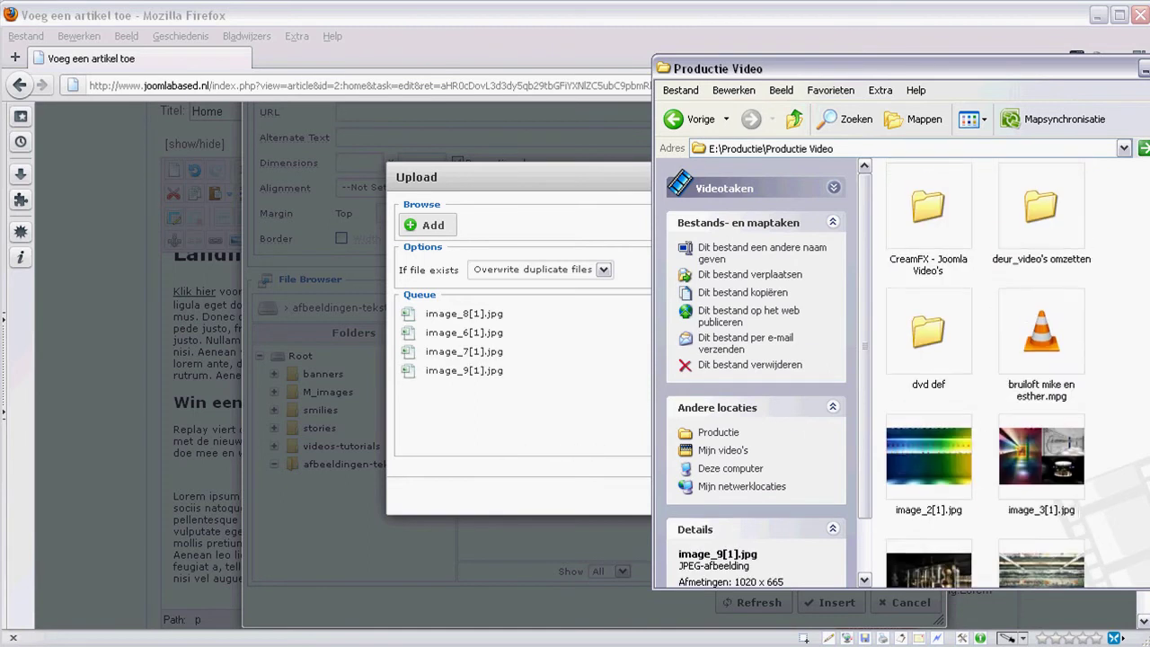
{"action": "left_click", "coordinate": [1145, 68]}
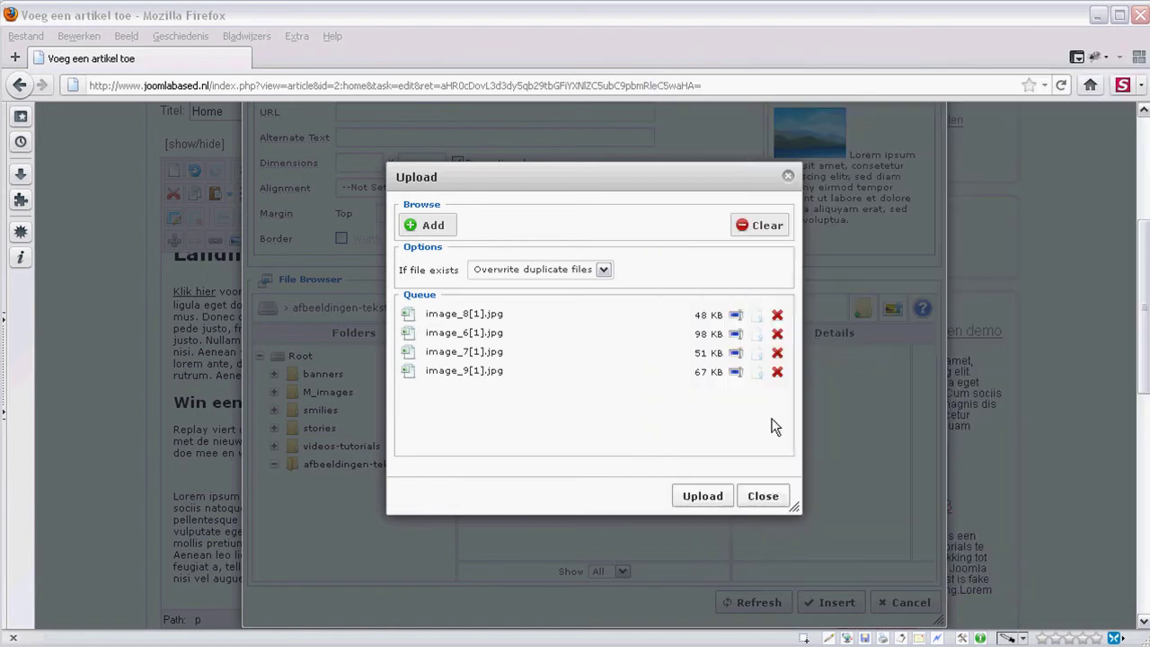
{"action": "left_click", "coordinate": [706, 500]}
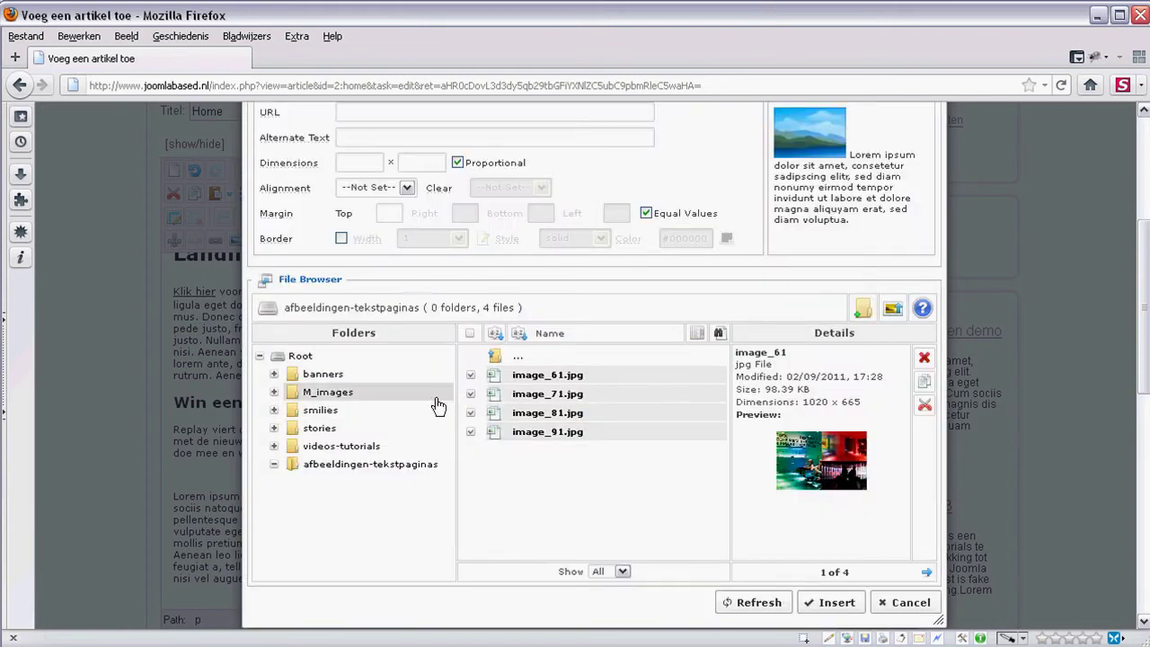
Step: Reload the afbeeldingen-tekstpaginas folder to clear the file selection and select only image_61.jpg
{"action": "scroll", "coordinate": [539, 506], "scroll_direction": "up", "scroll_amount": 2}
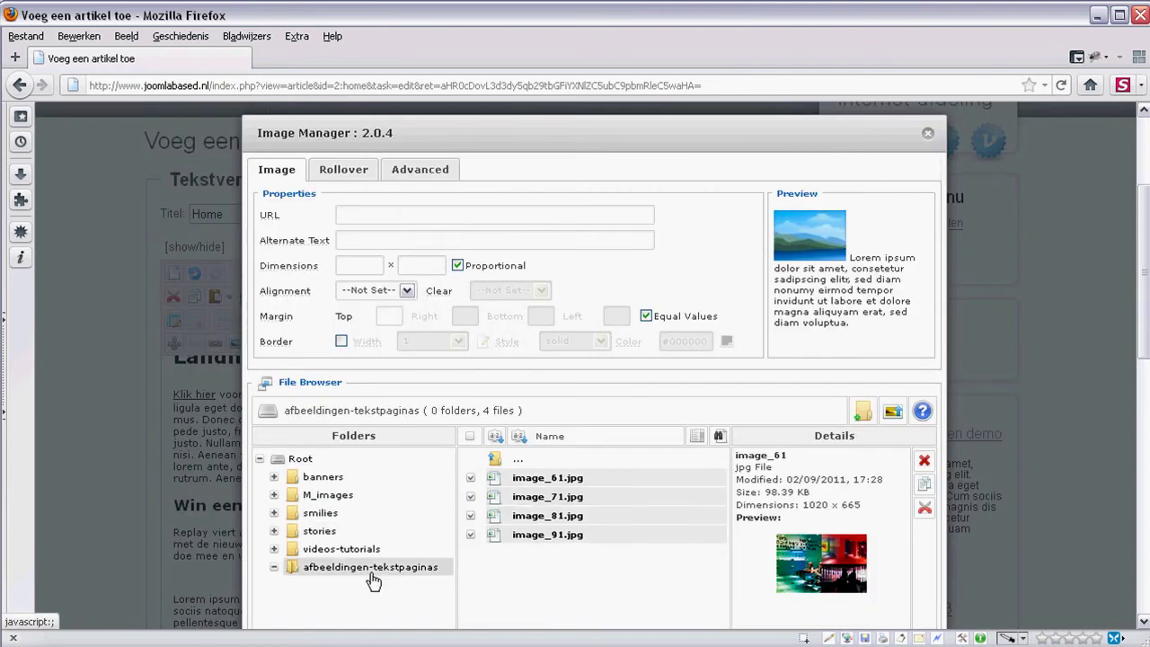
{"action": "left_click", "coordinate": [337, 574]}
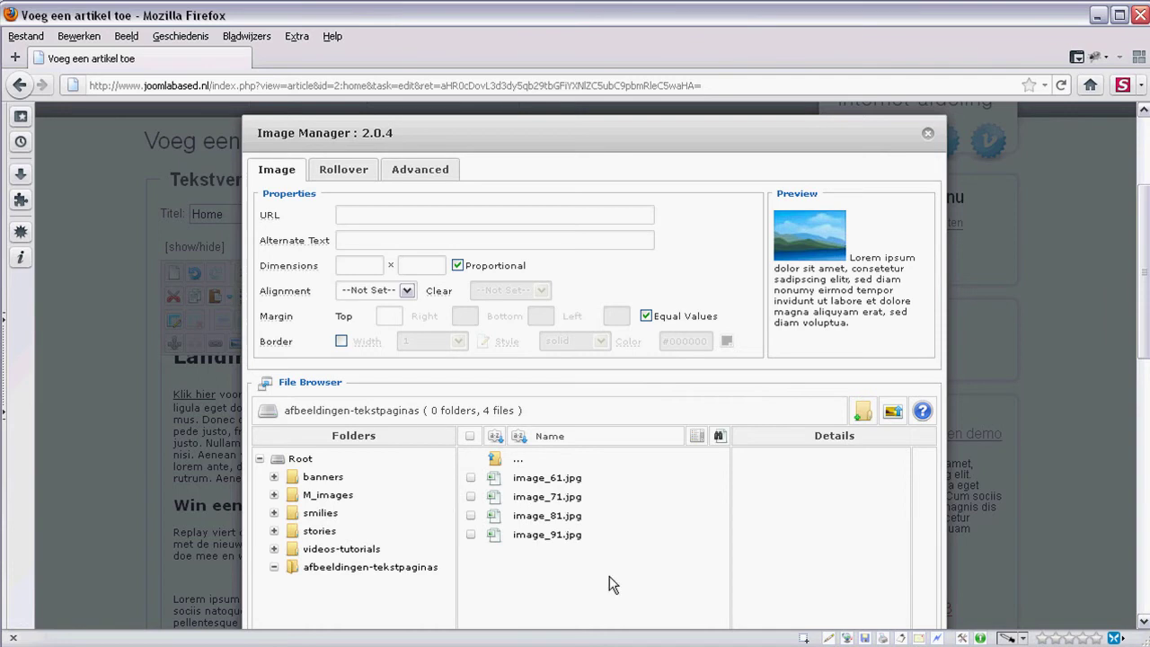
{"action": "left_click", "coordinate": [550, 478]}
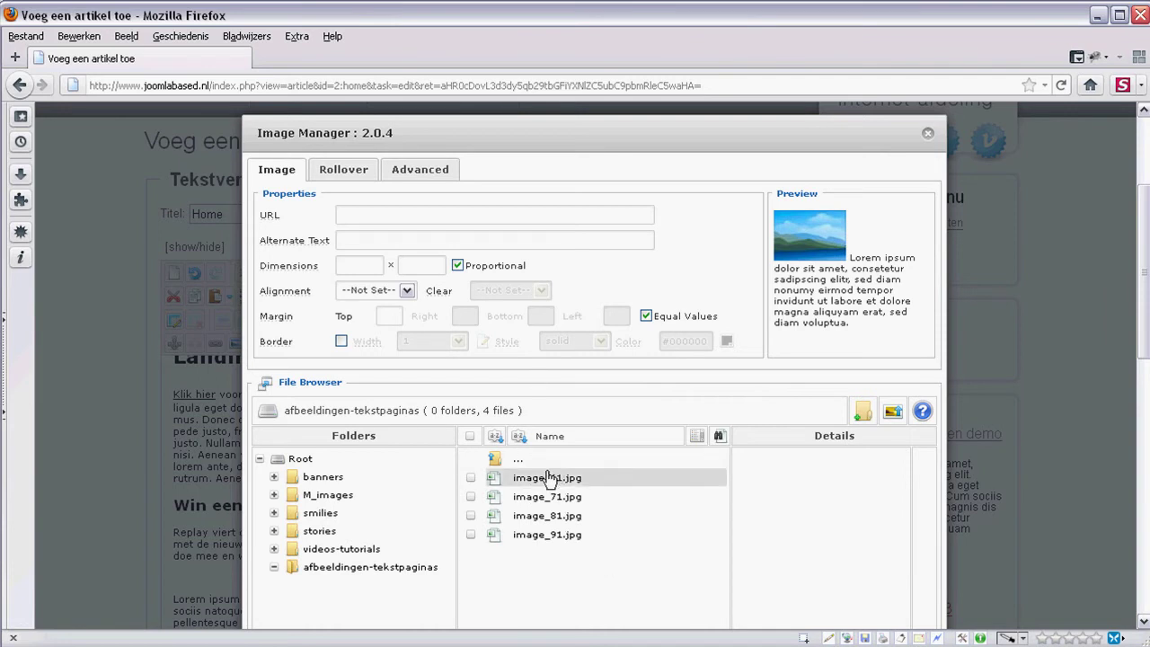
{"action": "scroll", "coordinate": [755, 389], "scroll_direction": "down", "scroll_amount": 2}
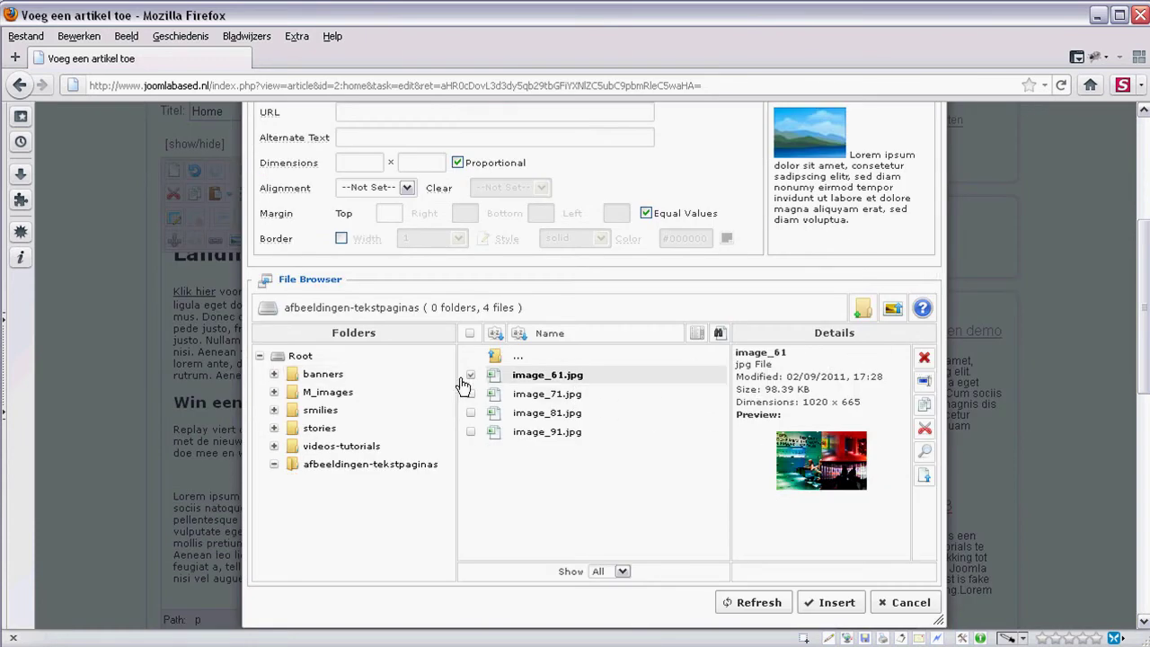
{"action": "left_click", "coordinate": [925, 386]}
{"action": "left_click_drag", "start_coordinate": [577, 322], "coordinate": [520, 310]}
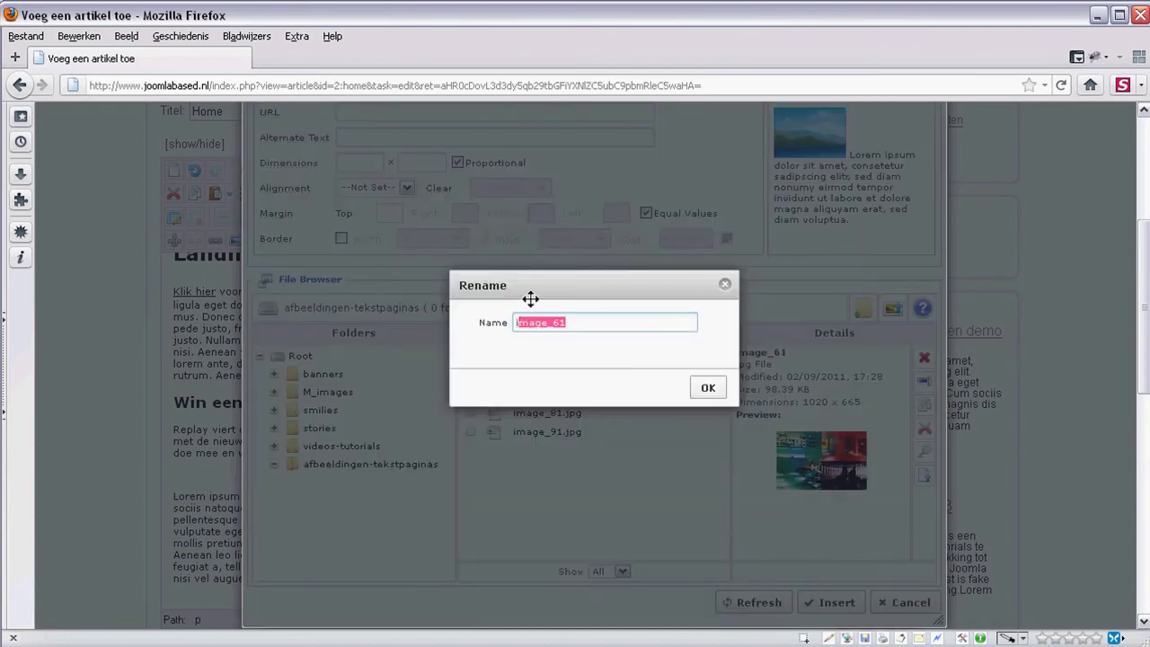
{"action": "left_click", "coordinate": [724, 287]}
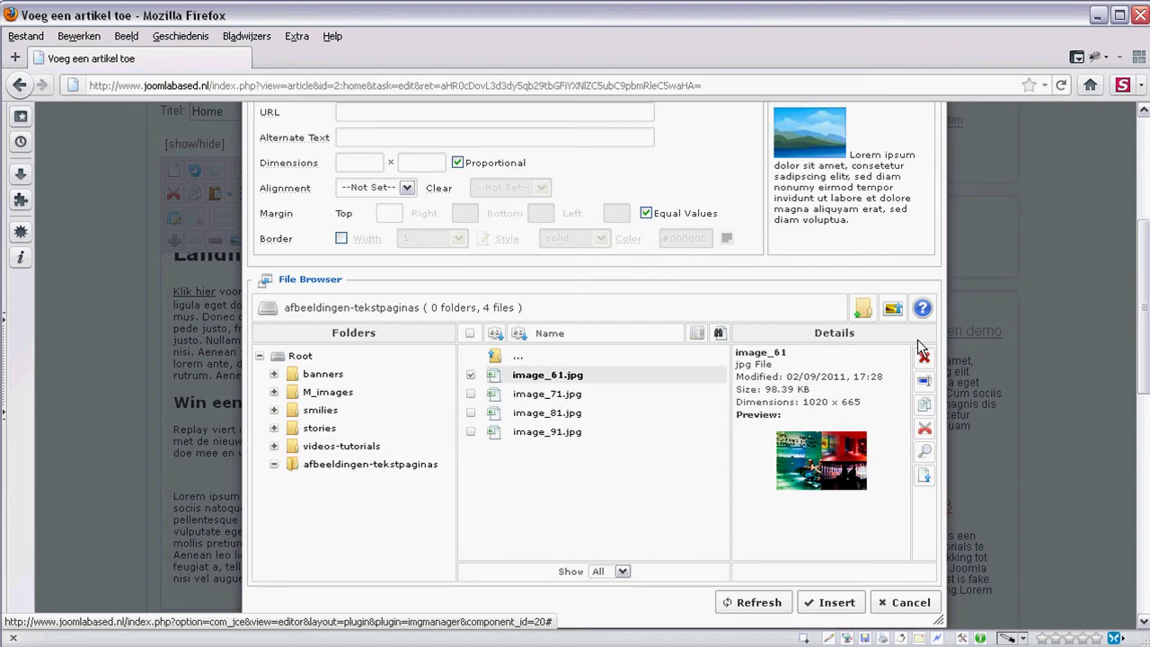
Step: View the enlarged preview of image_61.jpg and close it
{"action": "left_click", "coordinate": [924, 454]}
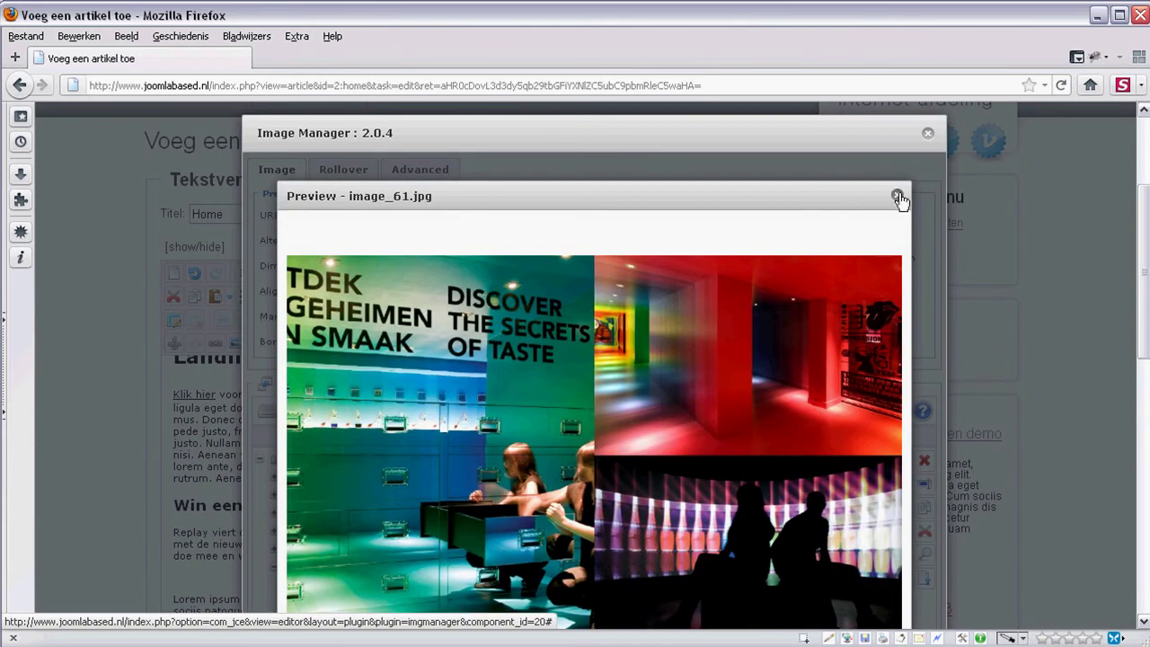
{"action": "left_click", "coordinate": [897, 197]}
Step: Load image_61.jpg into the image properties as the picture to insert
{"action": "scroll", "coordinate": [901, 423], "scroll_direction": "down", "scroll_amount": 2}
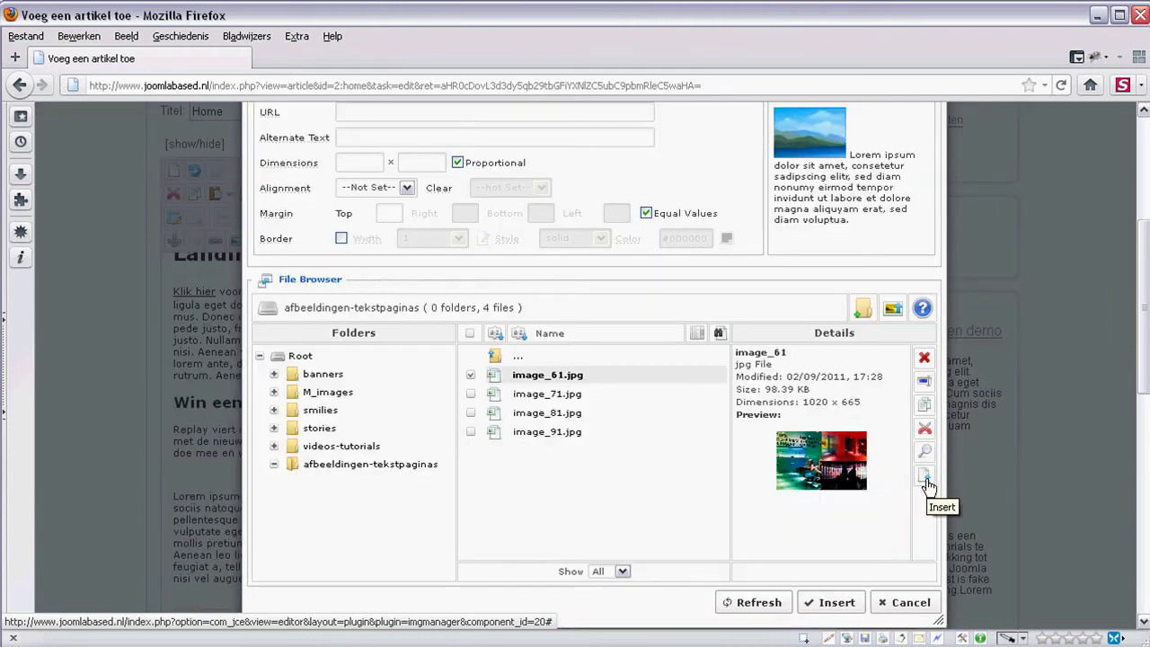
{"action": "scroll", "coordinate": [678, 454], "scroll_direction": "up", "scroll_amount": 2}
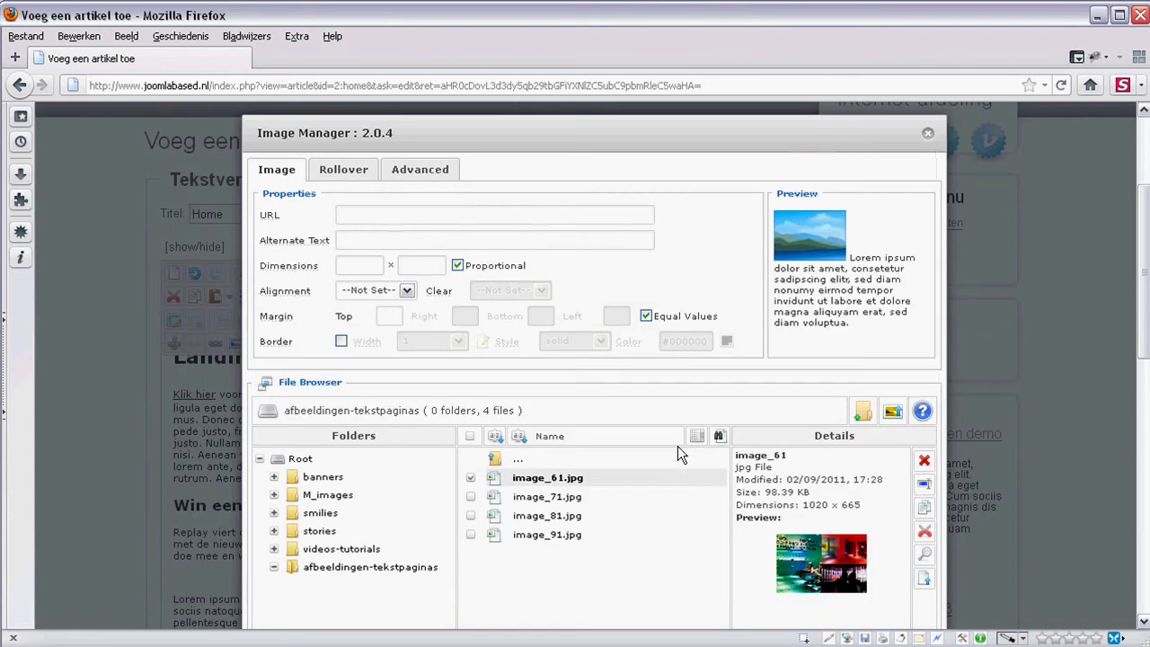
{"action": "left_click", "coordinate": [566, 482]}
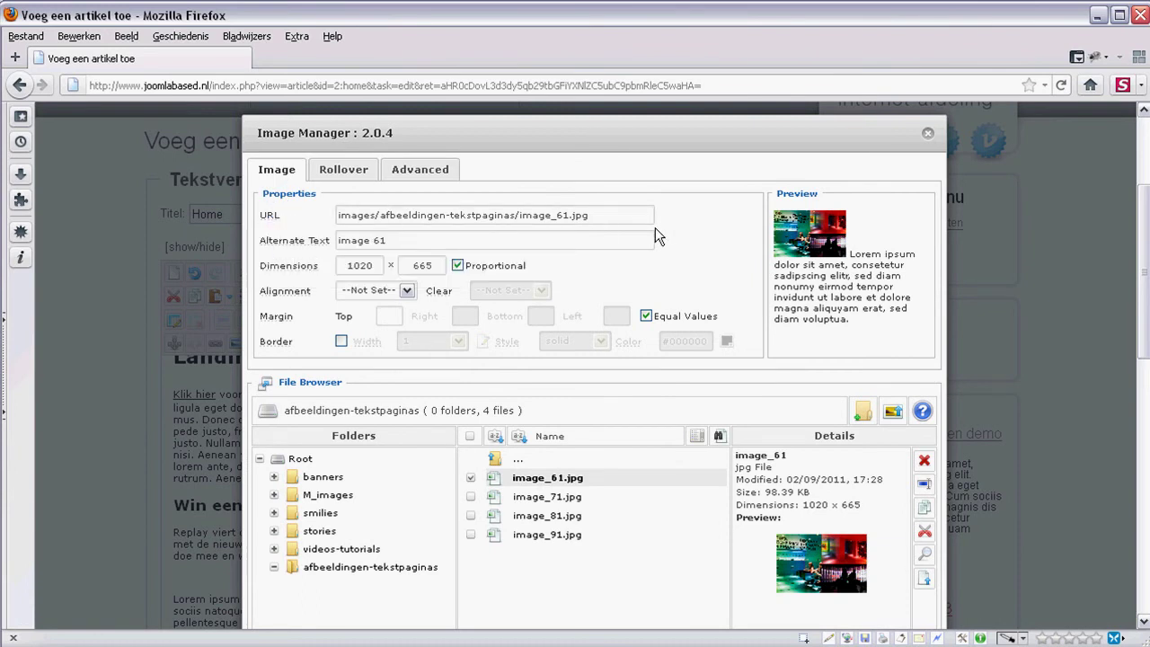
Step: Replace the picture's alternate text with "zichtbaar afbeelding hoover"
{"action": "mouse_move", "coordinate": [306, 246]}
{"action": "left_click_drag", "start_coordinate": [384, 241], "coordinate": [262, 225]}
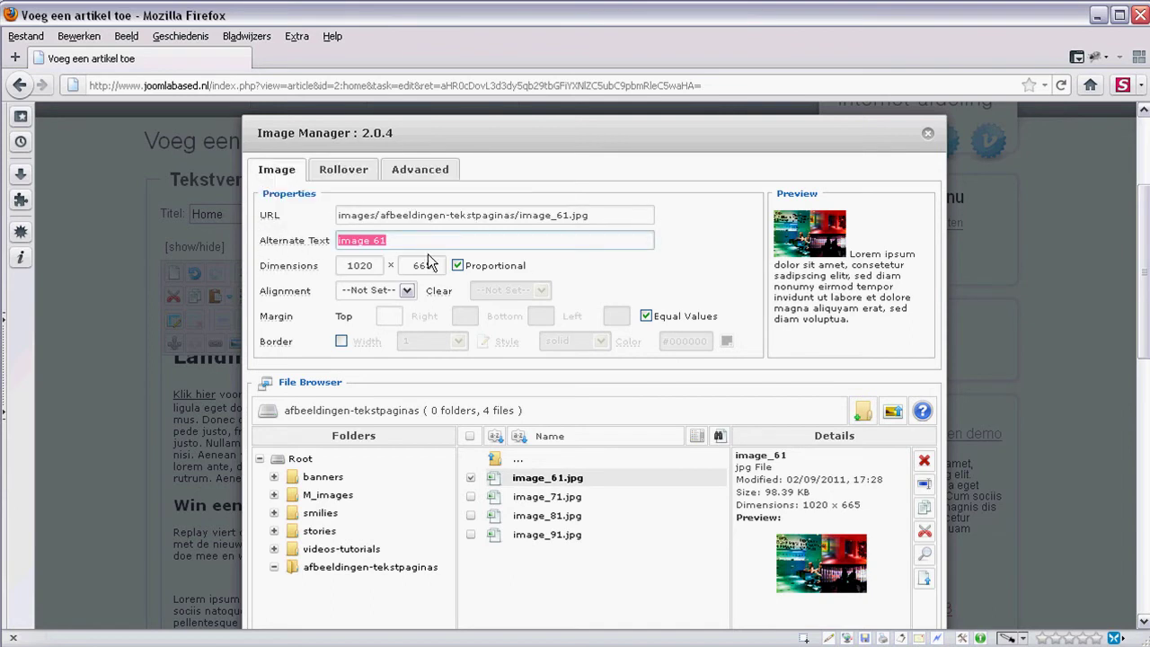
{"action": "type", "text": "zichtbaar"}
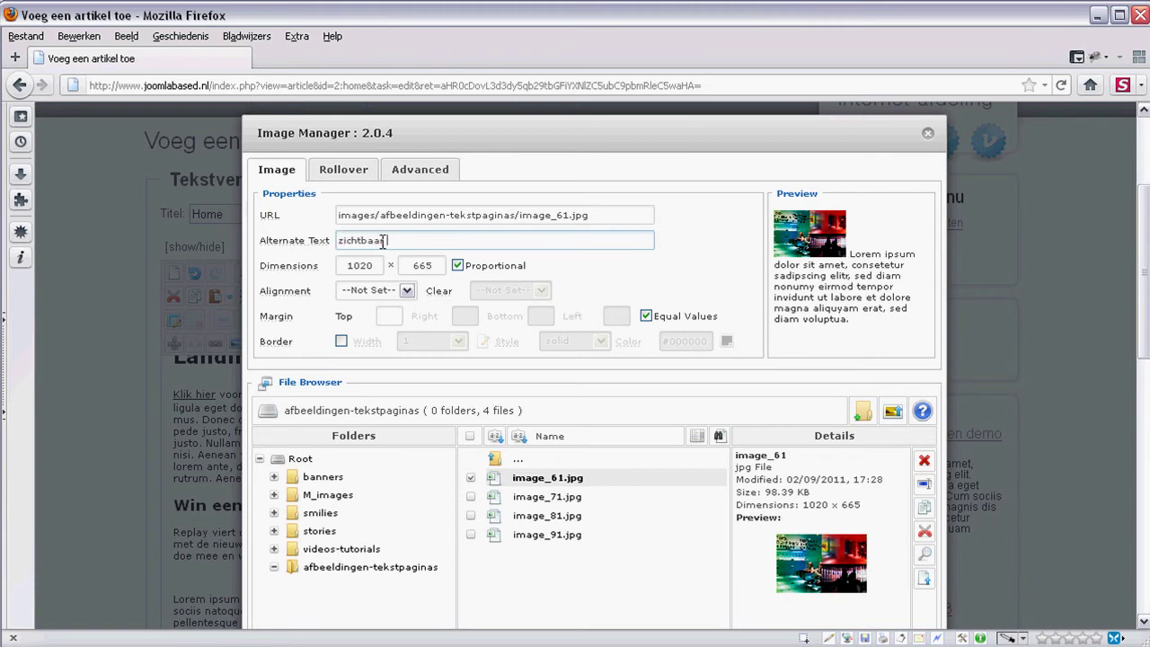
{"action": "type", "text": " afbeelding hoover"}
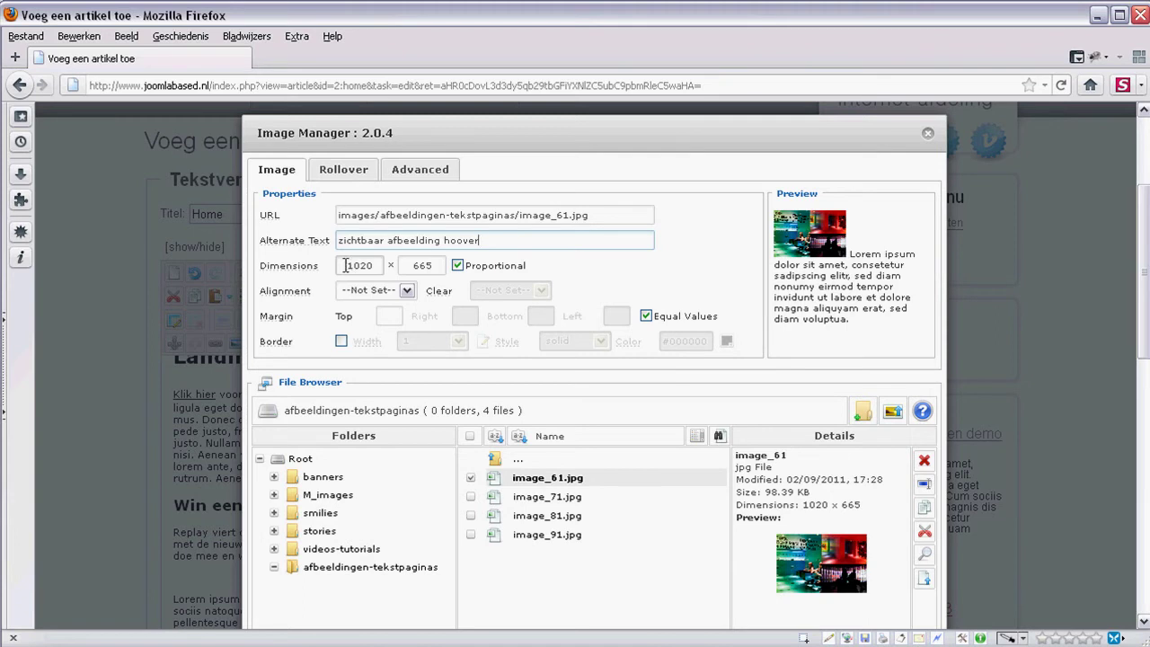
Step: Set the picture's width to 250 with proportional dimensions kept on
{"action": "double_click", "coordinate": [342, 266]}
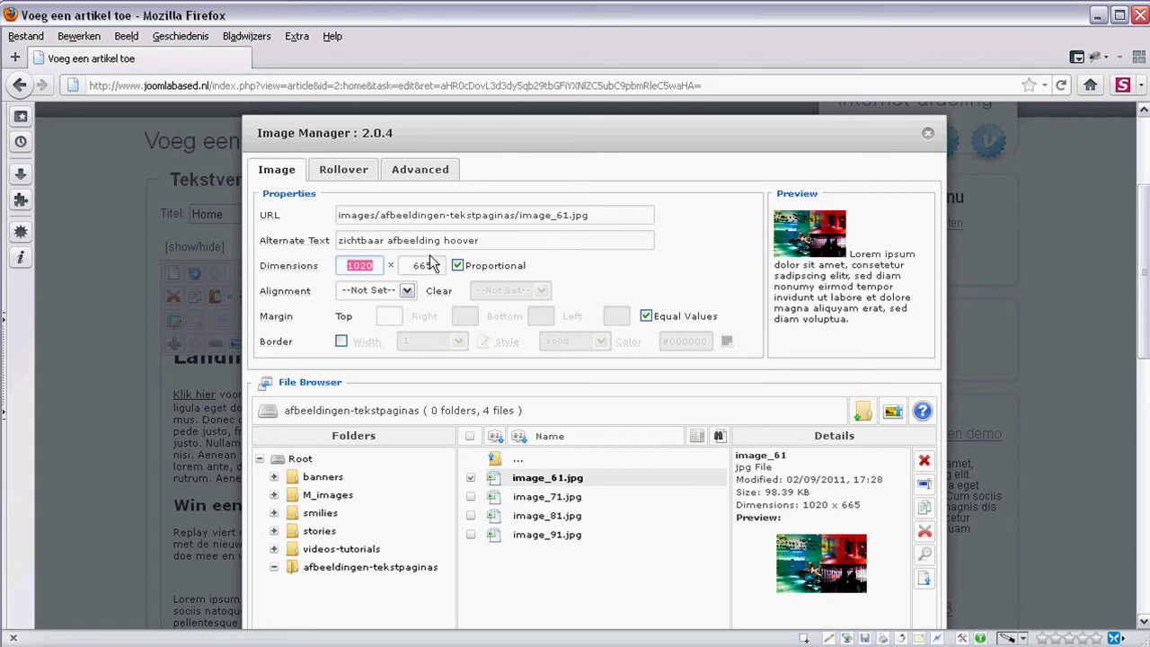
{"action": "type", "text": "250"}
{"action": "key", "text": "Tab"}
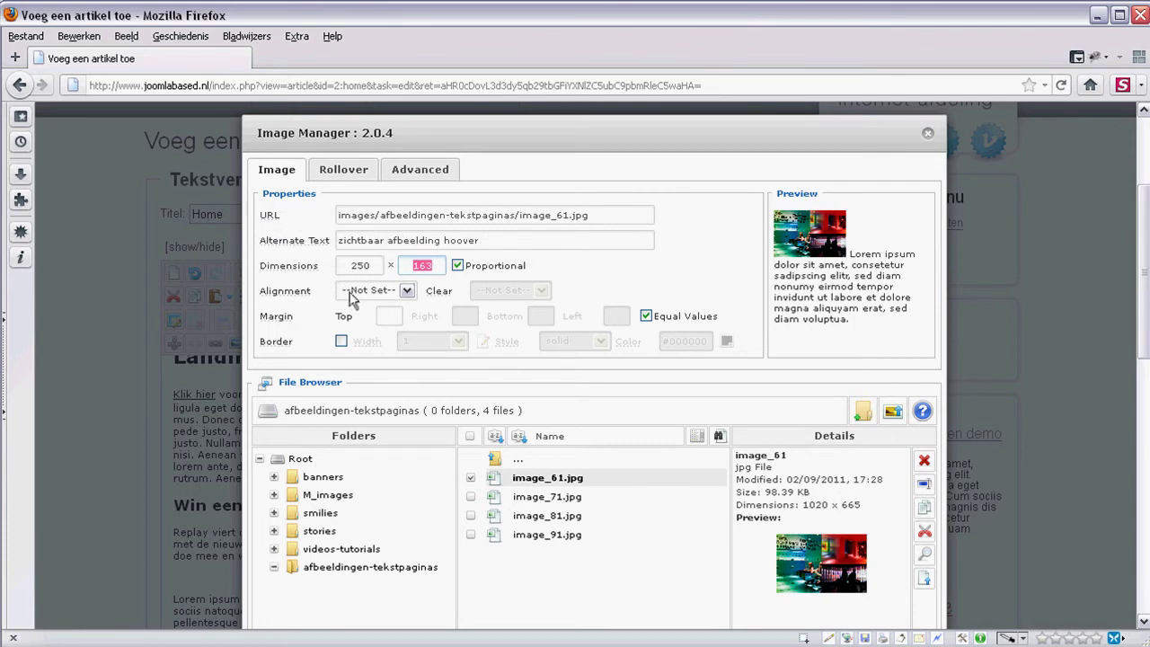
Step: Insert the configured image_61.jpg into the Home article
{"action": "scroll", "coordinate": [764, 346], "scroll_direction": "down", "scroll_amount": 2}
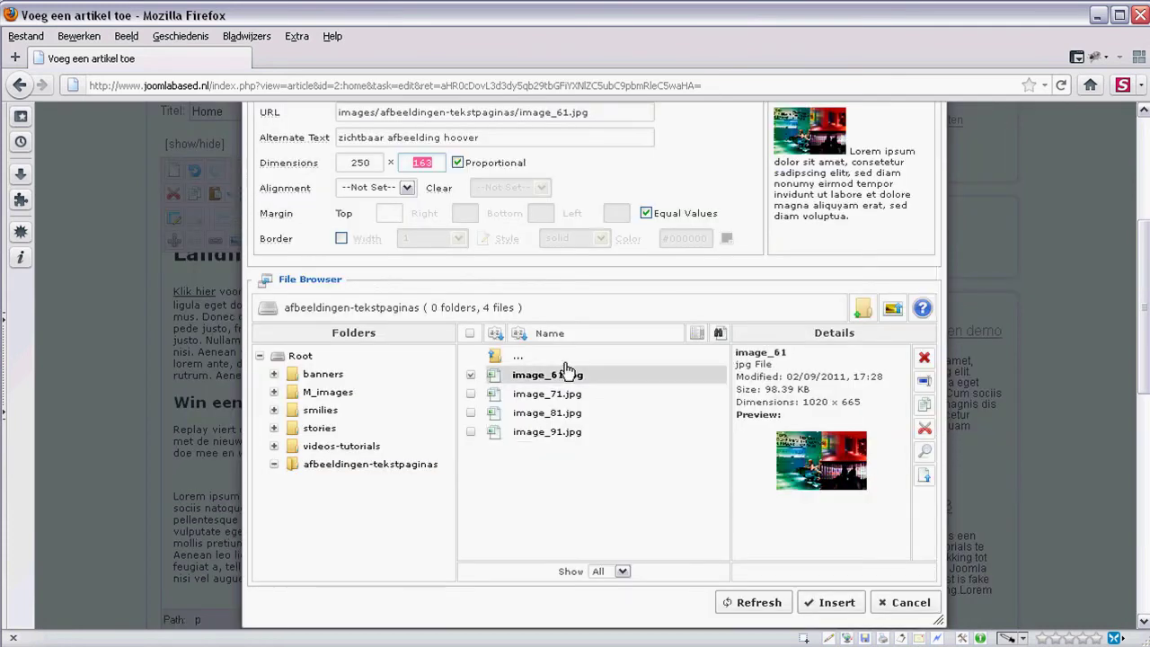
{"action": "scroll", "coordinate": [431, 310], "scroll_direction": "up", "scroll_amount": 2}
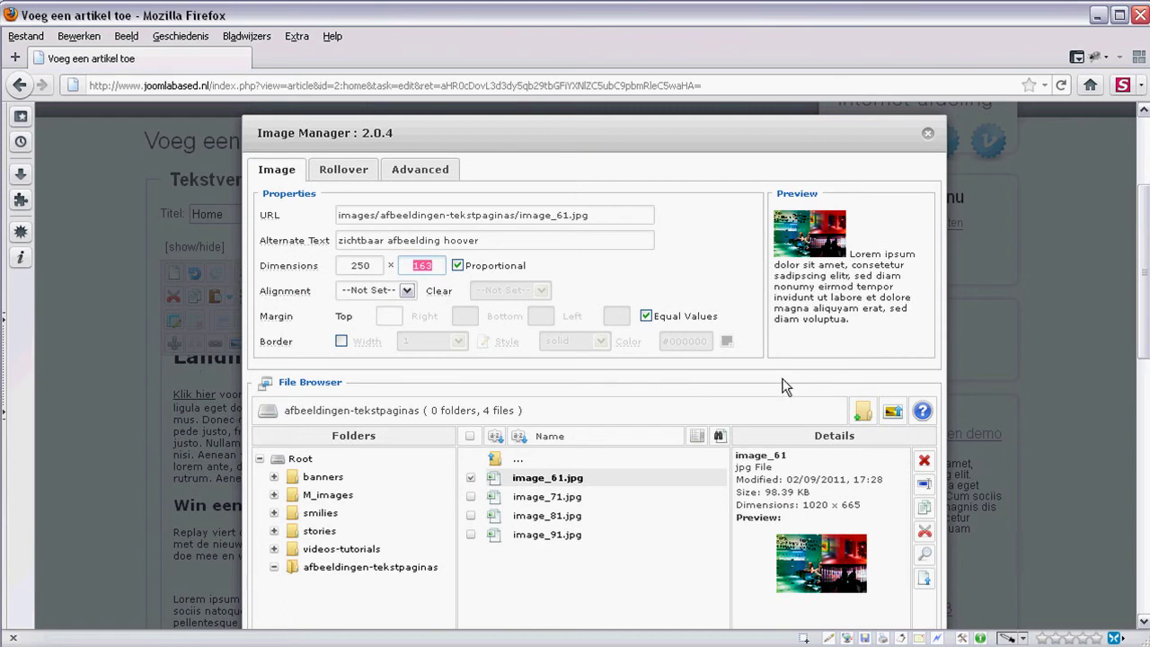
{"action": "scroll", "coordinate": [782, 386], "scroll_direction": "down", "scroll_amount": 3}
{"action": "scroll", "coordinate": [713, 363], "scroll_direction": "up", "scroll_amount": 3}
{"action": "scroll", "coordinate": [914, 460], "scroll_direction": "down", "scroll_amount": 2}
{"action": "left_click", "coordinate": [836, 604]}
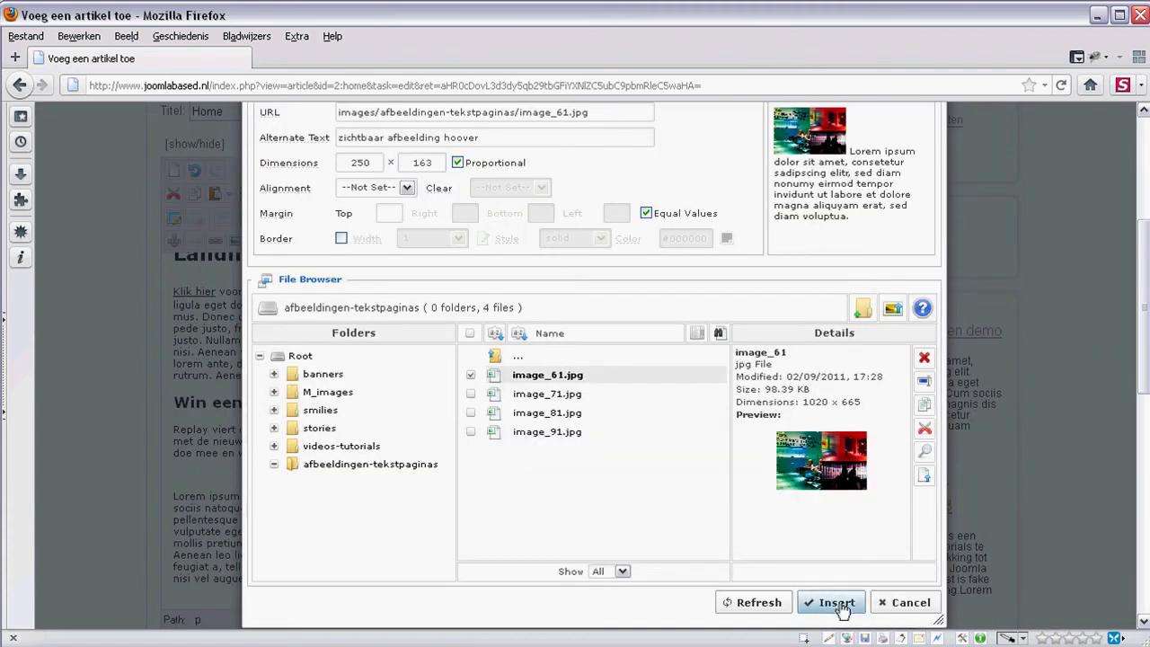
Step: Resize the inserted picture freehand from its corner, enlarging it and then shrinking it to about 202 × 131 pixels
{"action": "scroll", "coordinate": [545, 552], "scroll_direction": "down", "scroll_amount": 2}
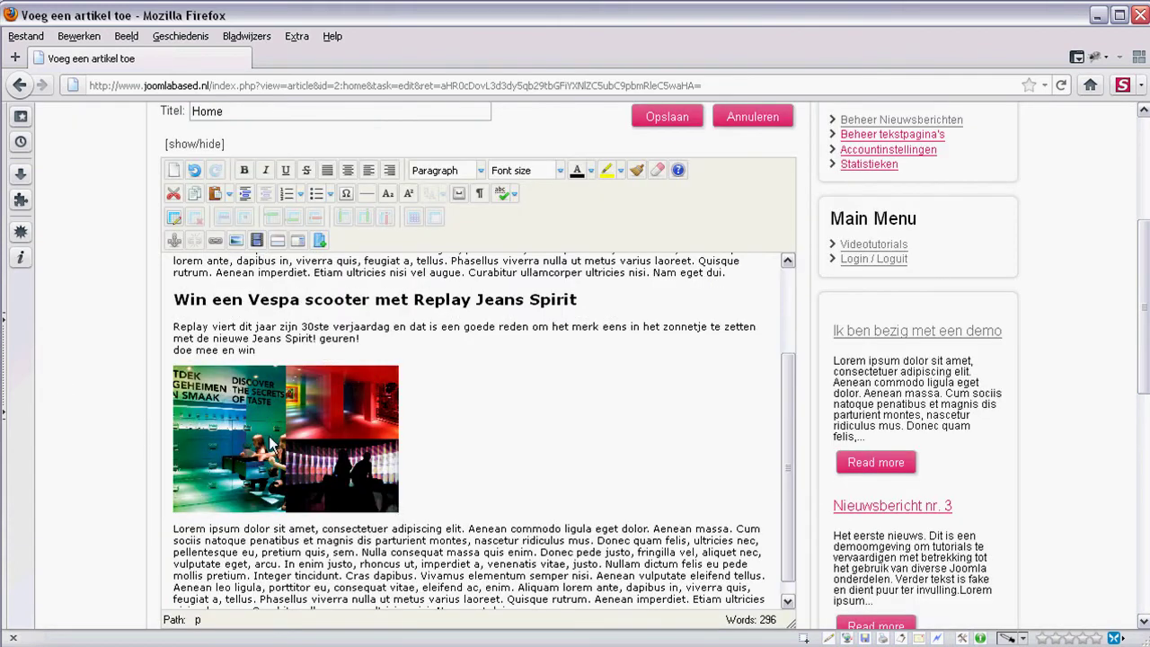
{"action": "left_click", "coordinate": [384, 505]}
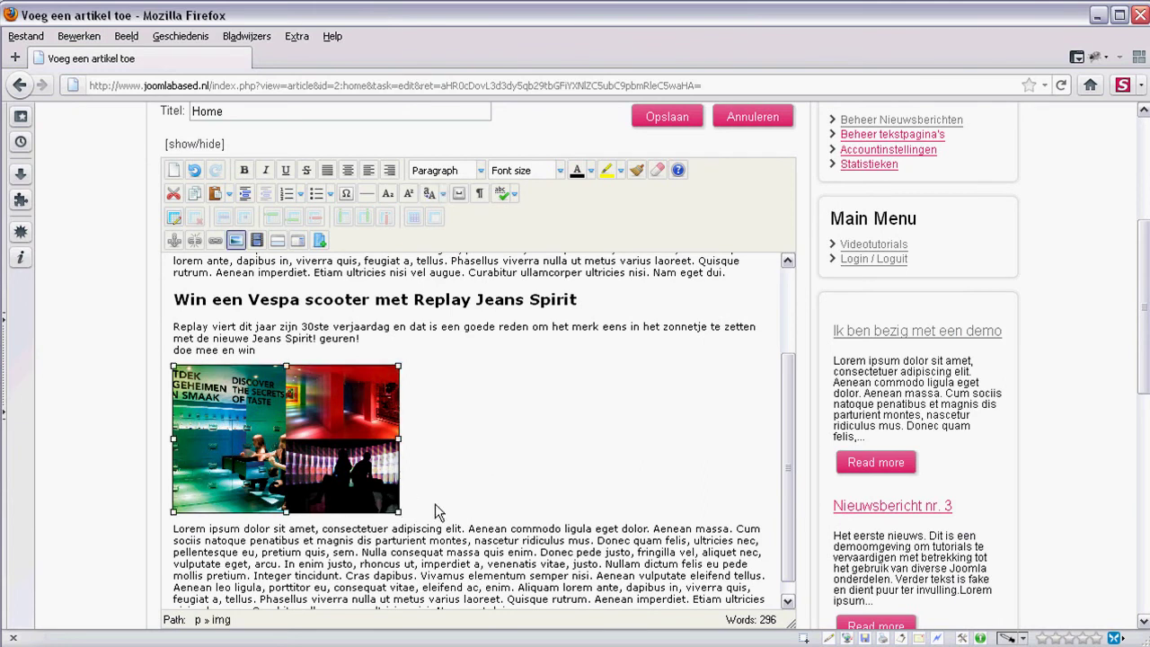
{"action": "left_click_drag", "start_coordinate": [399, 512], "coordinate": [537, 595]}
{"action": "scroll", "coordinate": [583, 491], "scroll_direction": "down", "scroll_amount": 2}
{"action": "left_click_drag", "start_coordinate": [535, 496], "coordinate": [351, 389]}
{"action": "left_click", "coordinate": [428, 467]}
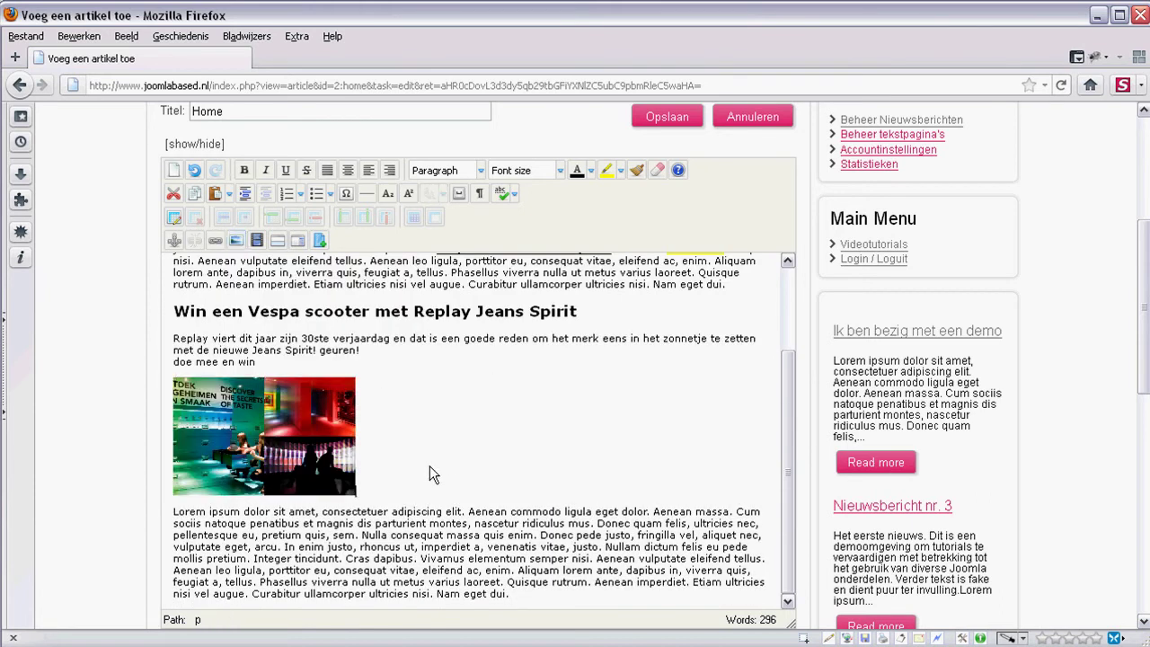
Step: Remove the spacing and paragraph break between the picture and the Lorem ipsum text so the text starts directly after it
{"action": "left_click", "coordinate": [174, 514]}
{"action": "key", "text": "BackSpace"}
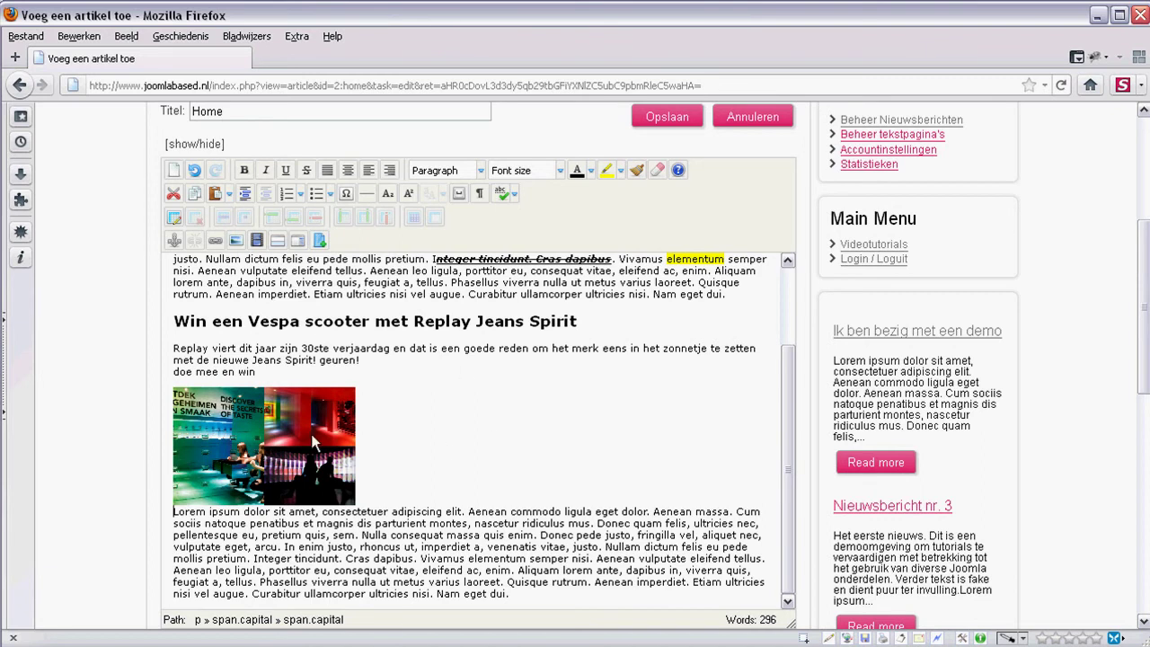
{"action": "key", "text": "BackSpace"}
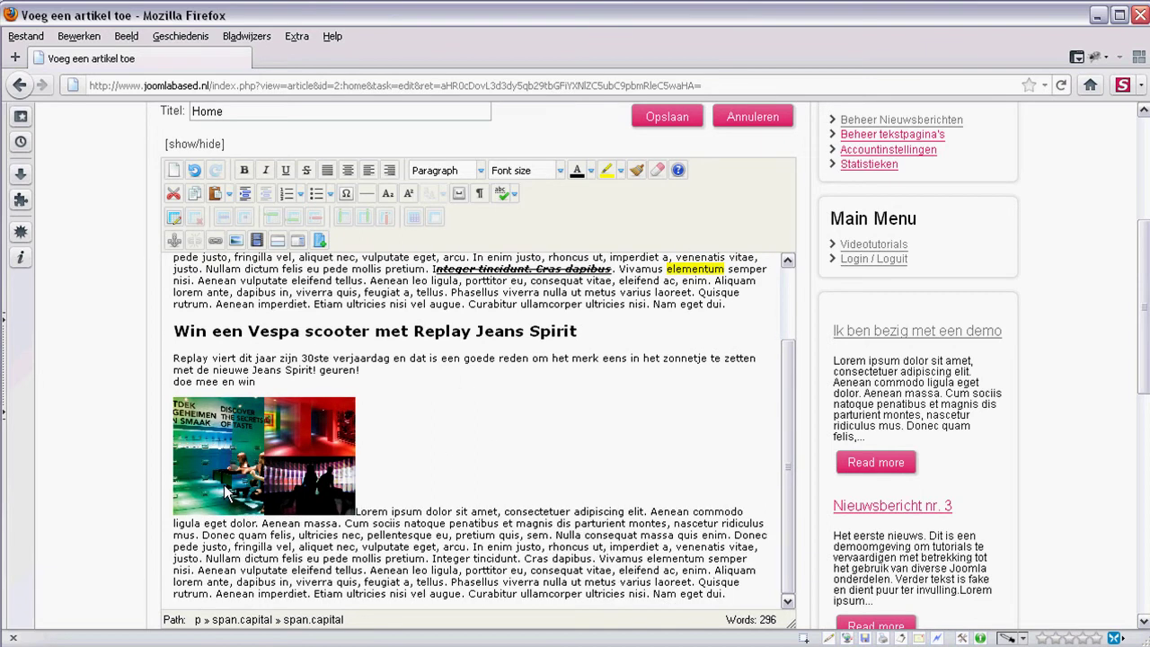
Step: Reopen the article picture's properties in the image manager and set its alignment to Right
{"action": "left_click", "coordinate": [338, 472]}
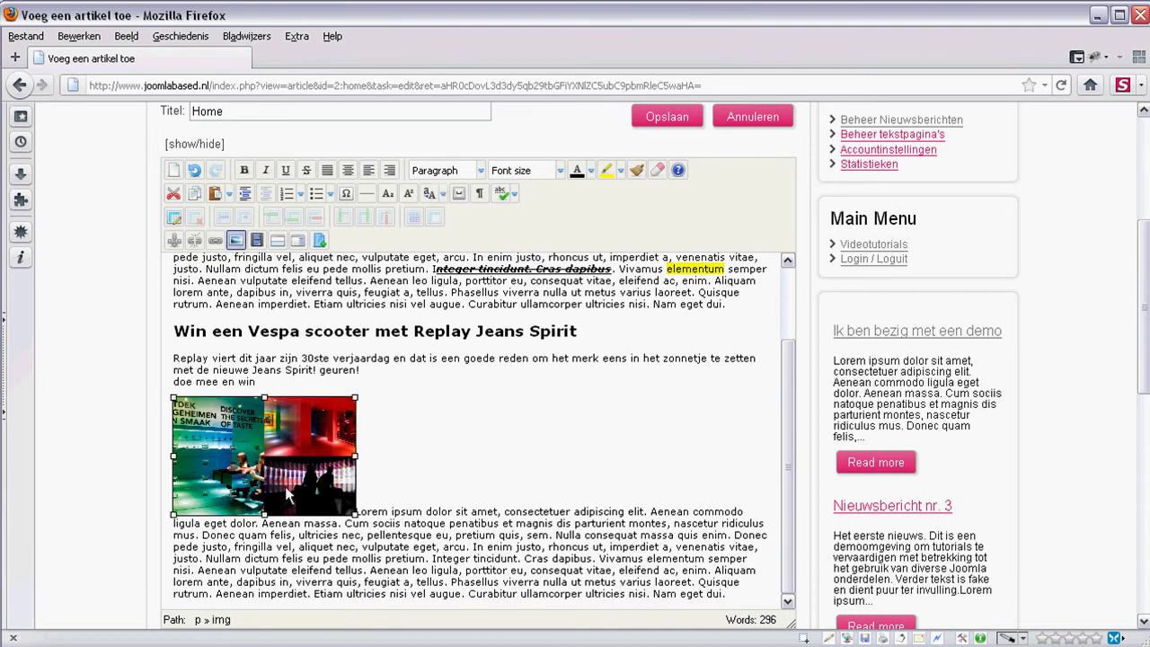
{"action": "left_click", "coordinate": [373, 512]}
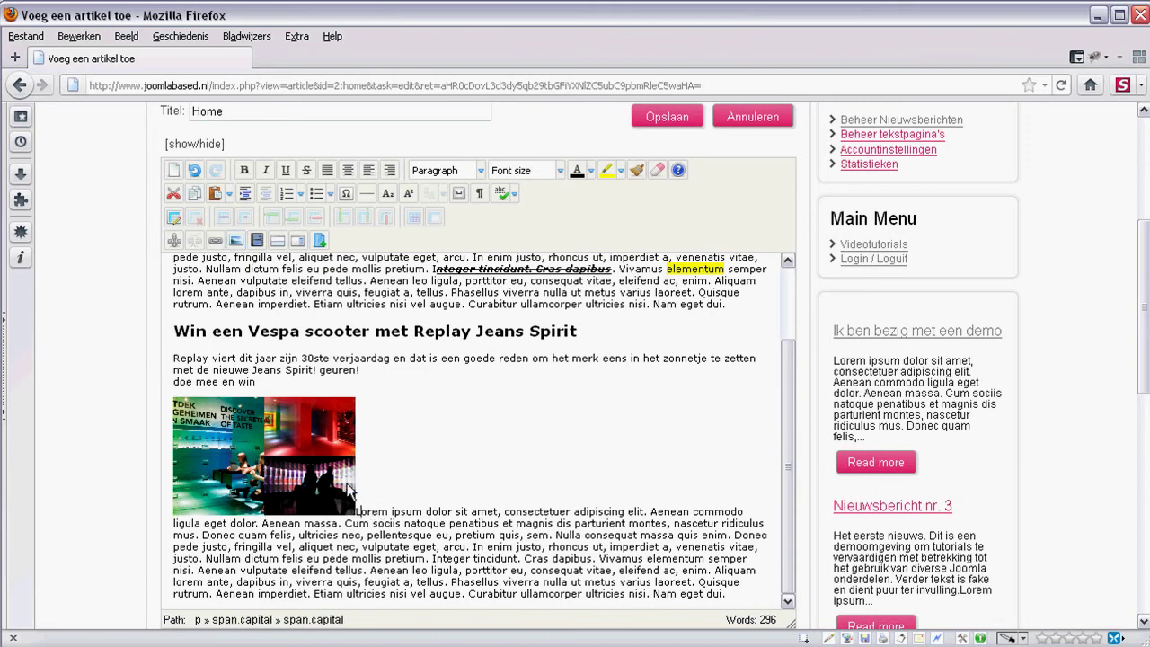
{"action": "left_click", "coordinate": [346, 490]}
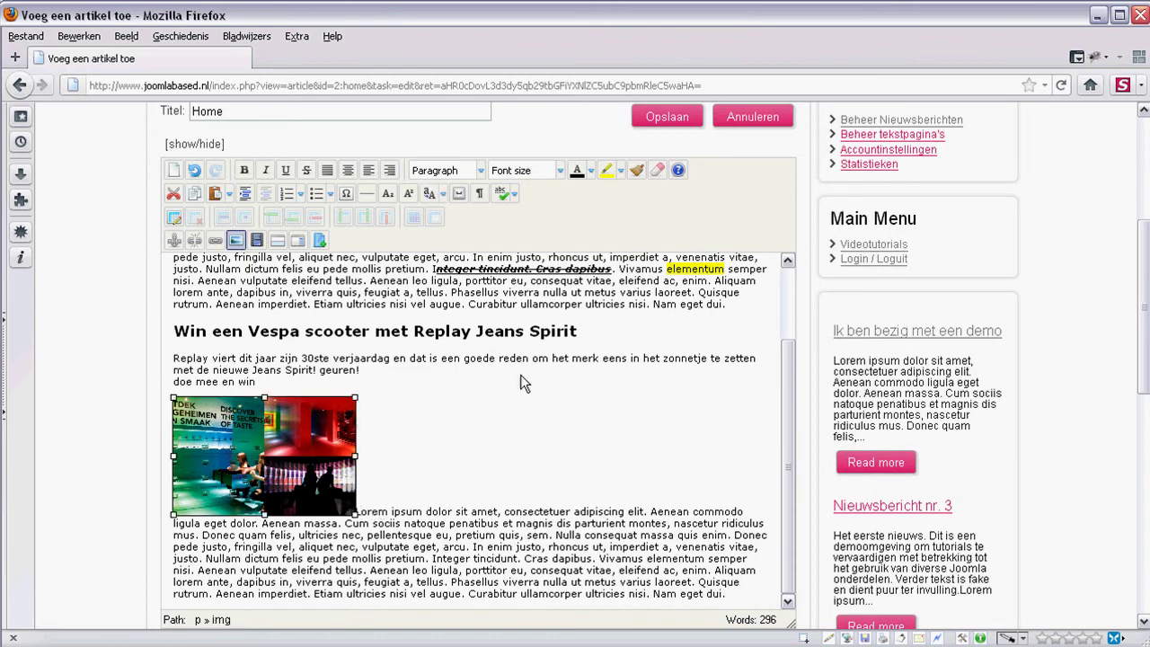
{"action": "left_click", "coordinate": [235, 241]}
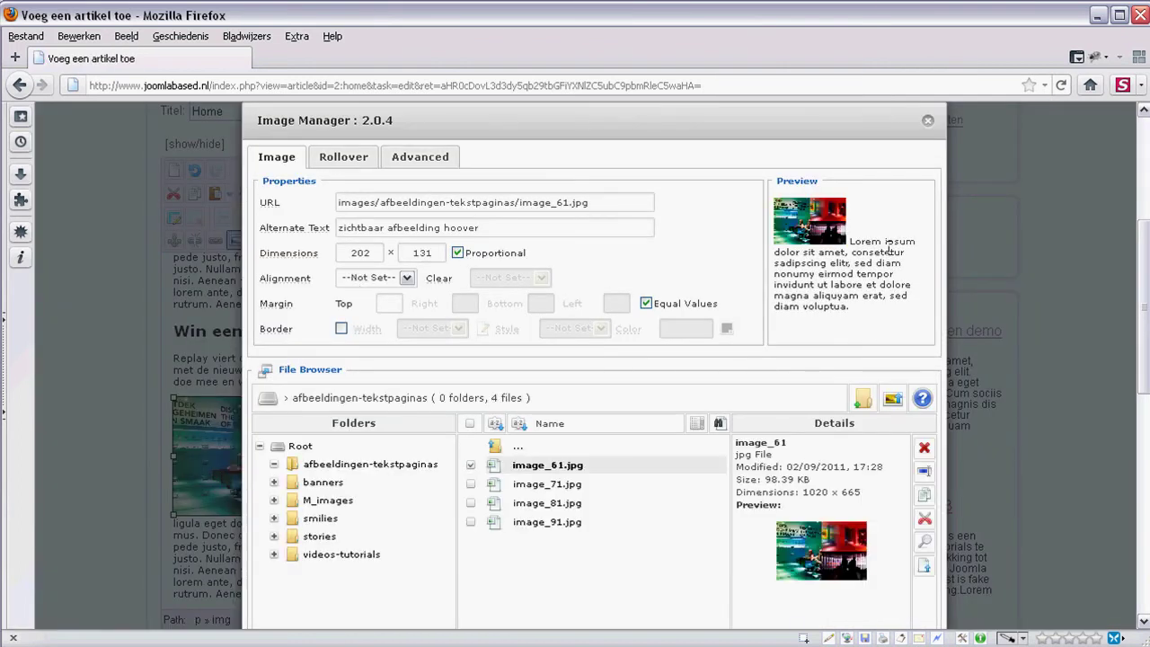
{"action": "left_click", "coordinate": [367, 279]}
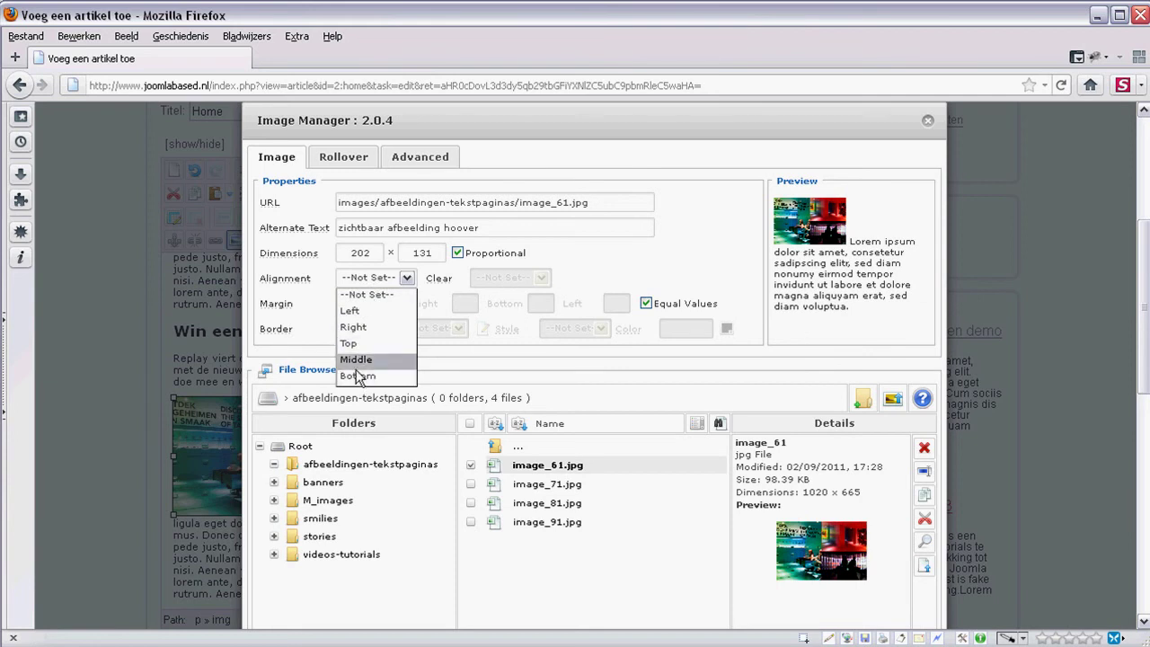
{"action": "left_click", "coordinate": [359, 327]}
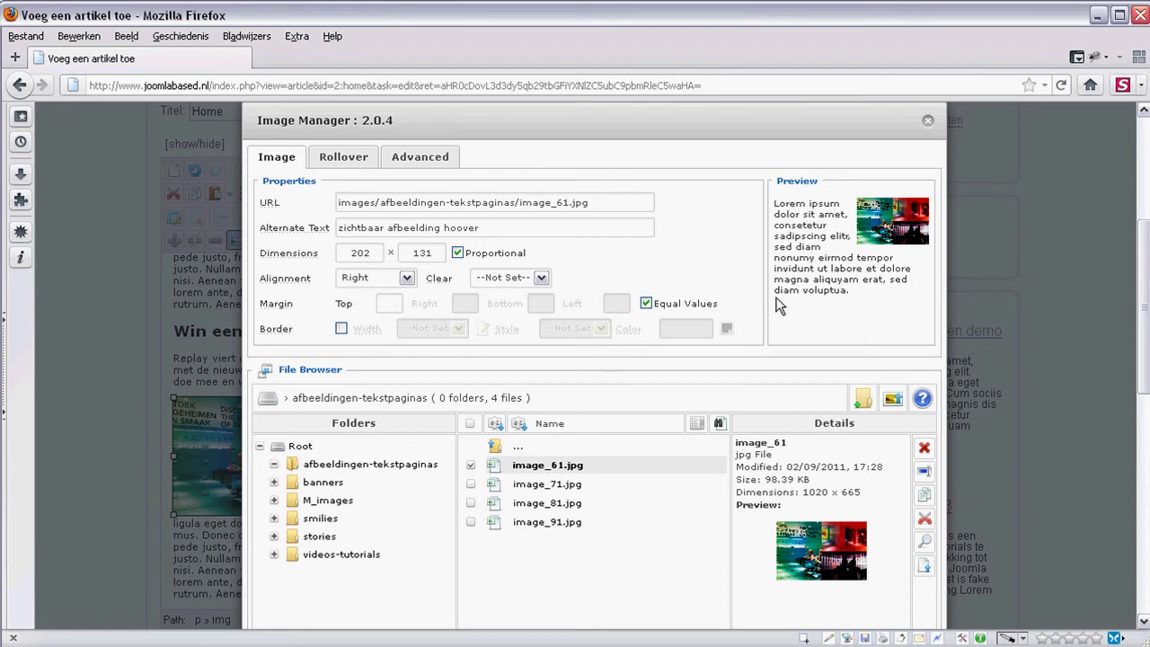
Step: Turn off equal margins and set the picture's bottom and left margins to 10
{"action": "left_click", "coordinate": [646, 305]}
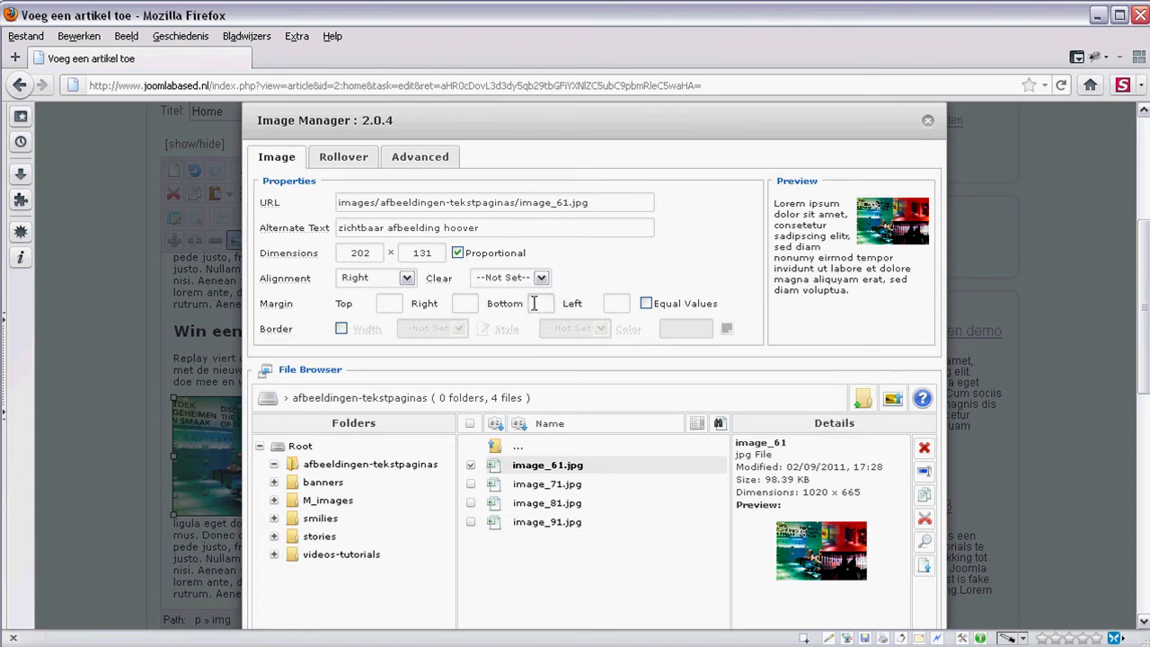
{"action": "type", "text": "10"}
{"action": "left_click", "coordinate": [616, 305]}
{"action": "type", "text": "10"}
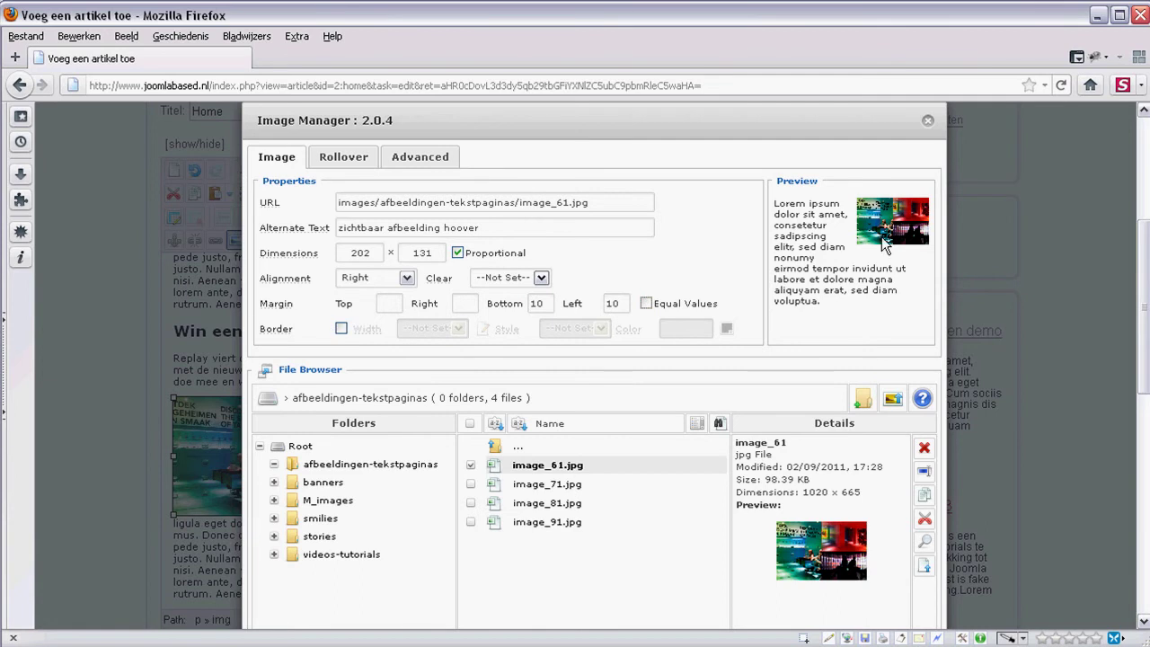
Step: Enable a picture border with width 4, trying the solid style before choosing dotted
{"action": "left_click", "coordinate": [342, 329]}
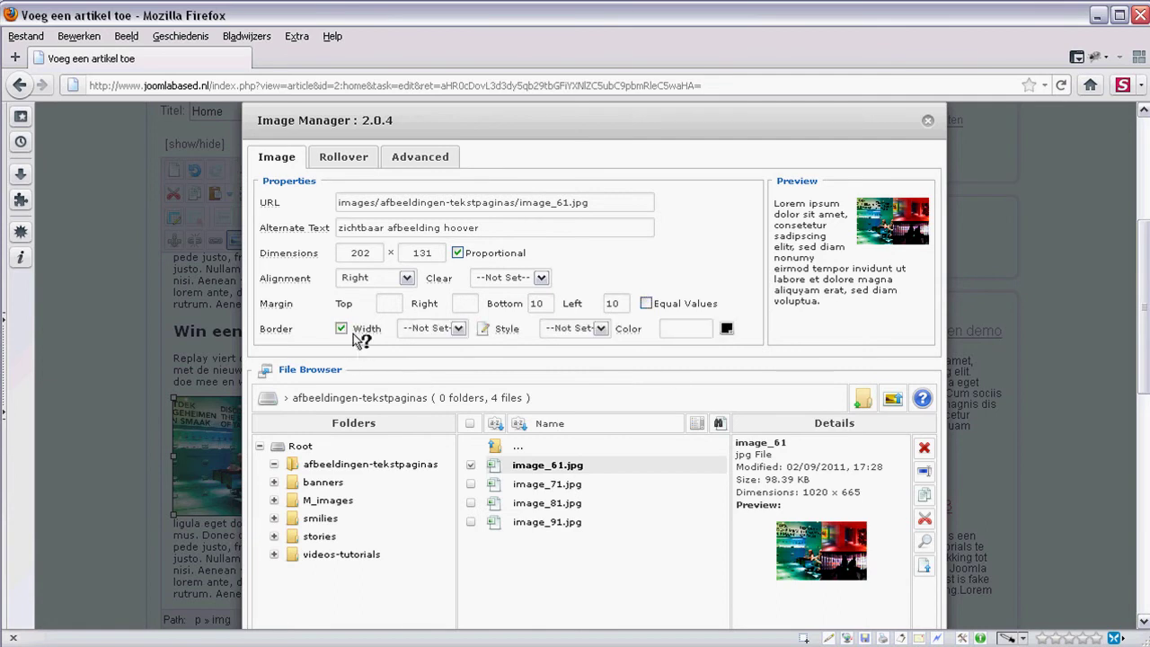
{"action": "left_click", "coordinate": [429, 328]}
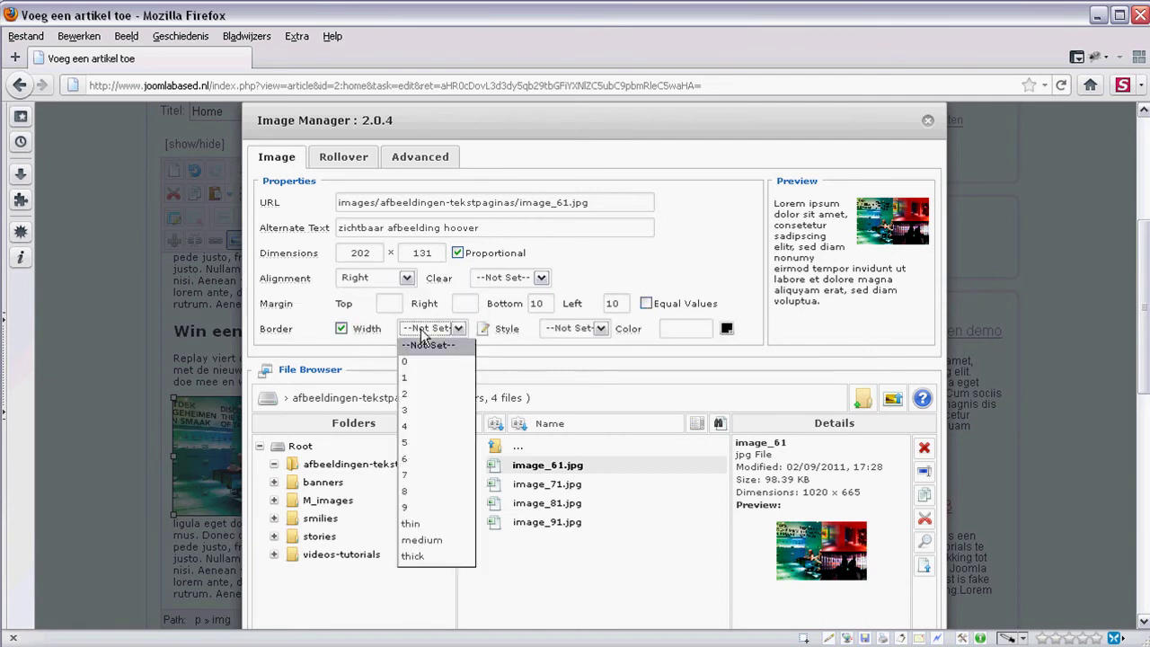
{"action": "left_click", "coordinate": [410, 424]}
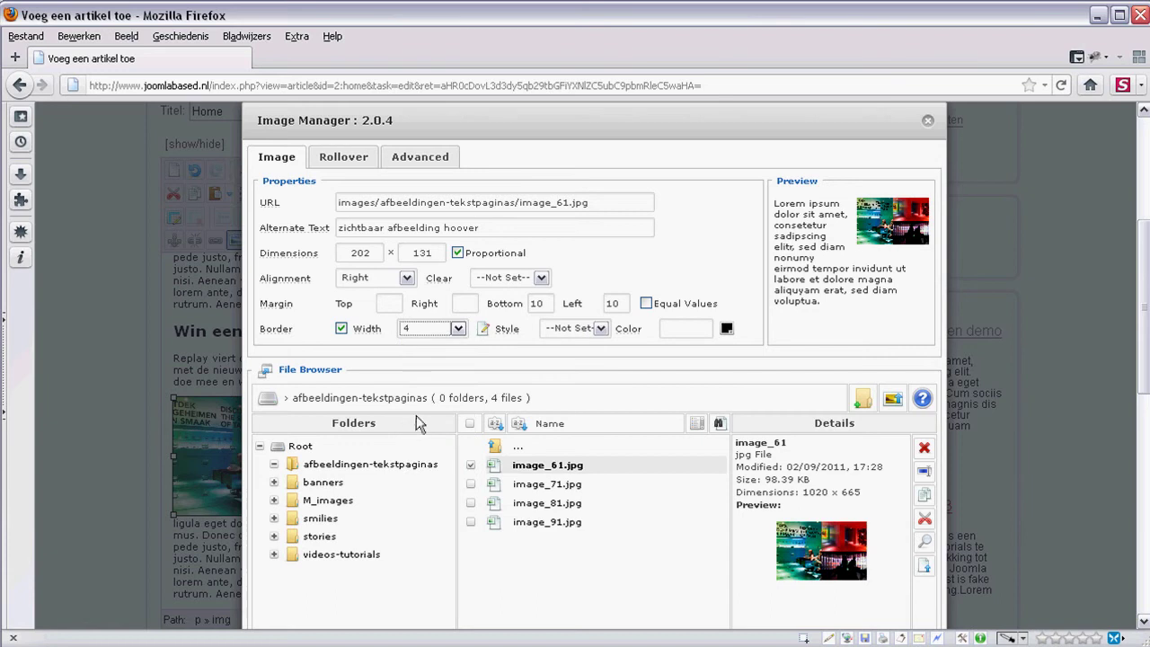
{"action": "left_click", "coordinate": [602, 330]}
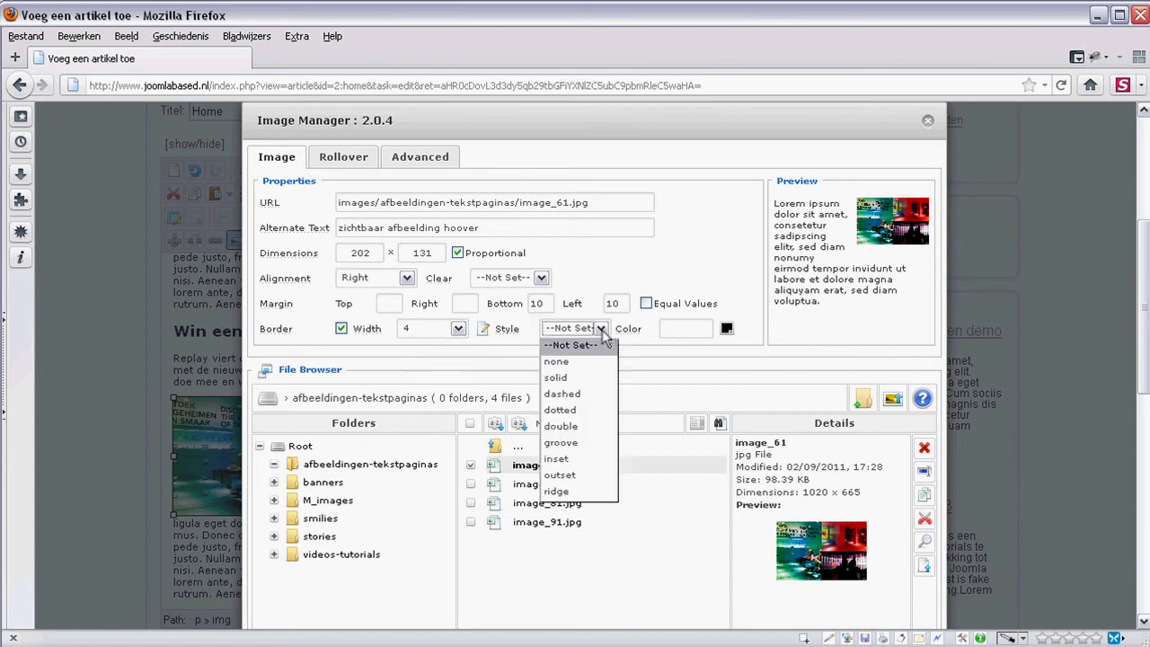
{"action": "left_click", "coordinate": [580, 379]}
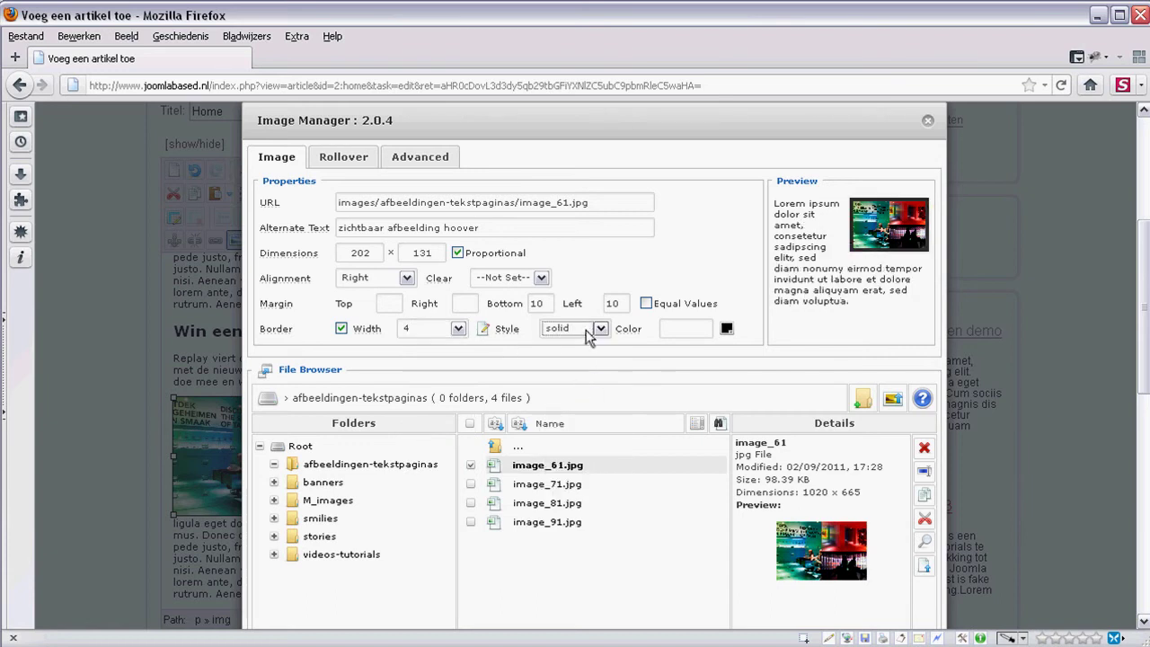
{"action": "left_click", "coordinate": [588, 330]}
{"action": "left_click", "coordinate": [581, 411]}
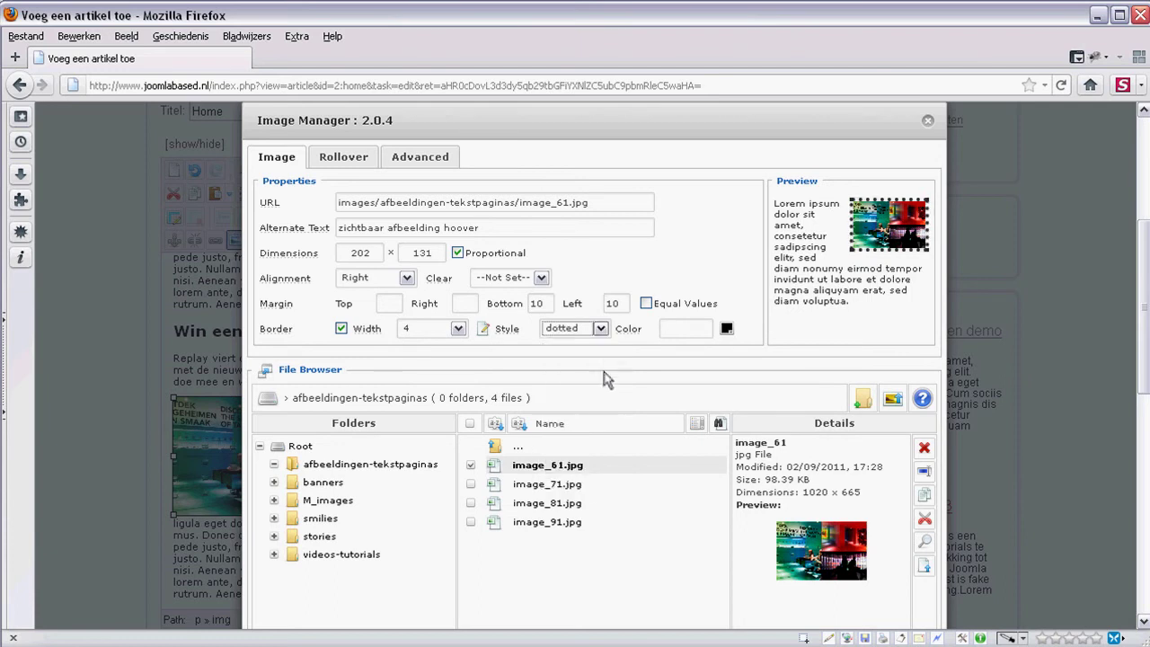
Step: Try to choose the border colour from the colour picker, and enter #454545 as the border colour instead
{"action": "left_click", "coordinate": [727, 330]}
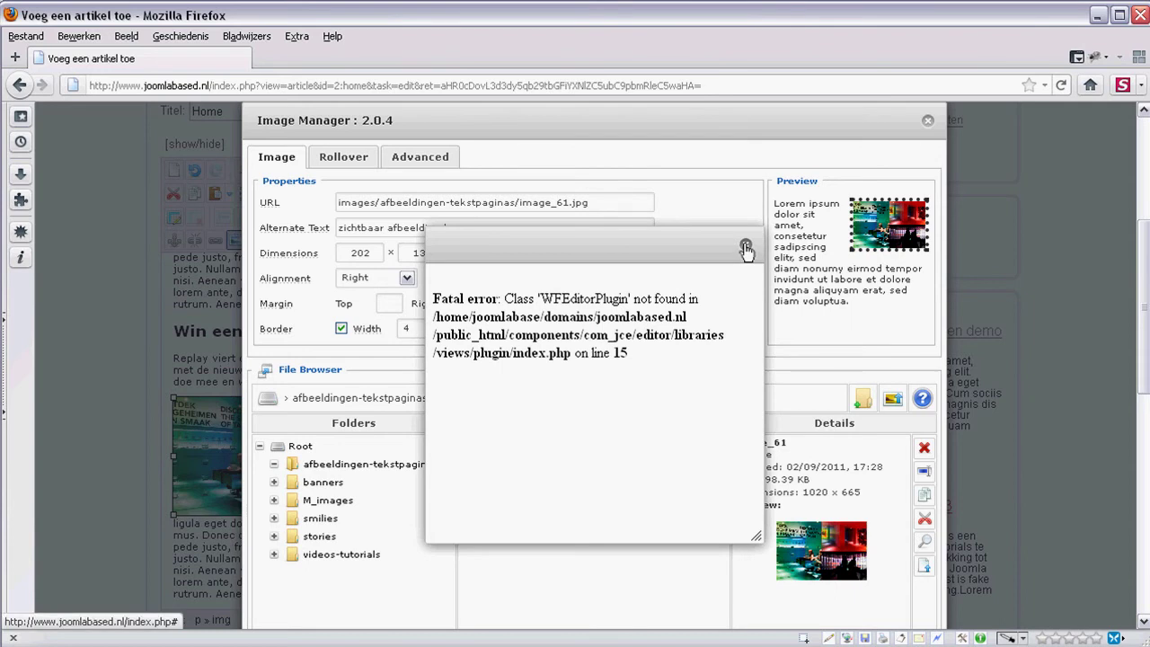
{"action": "left_click", "coordinate": [745, 245]}
{"action": "left_click", "coordinate": [691, 327]}
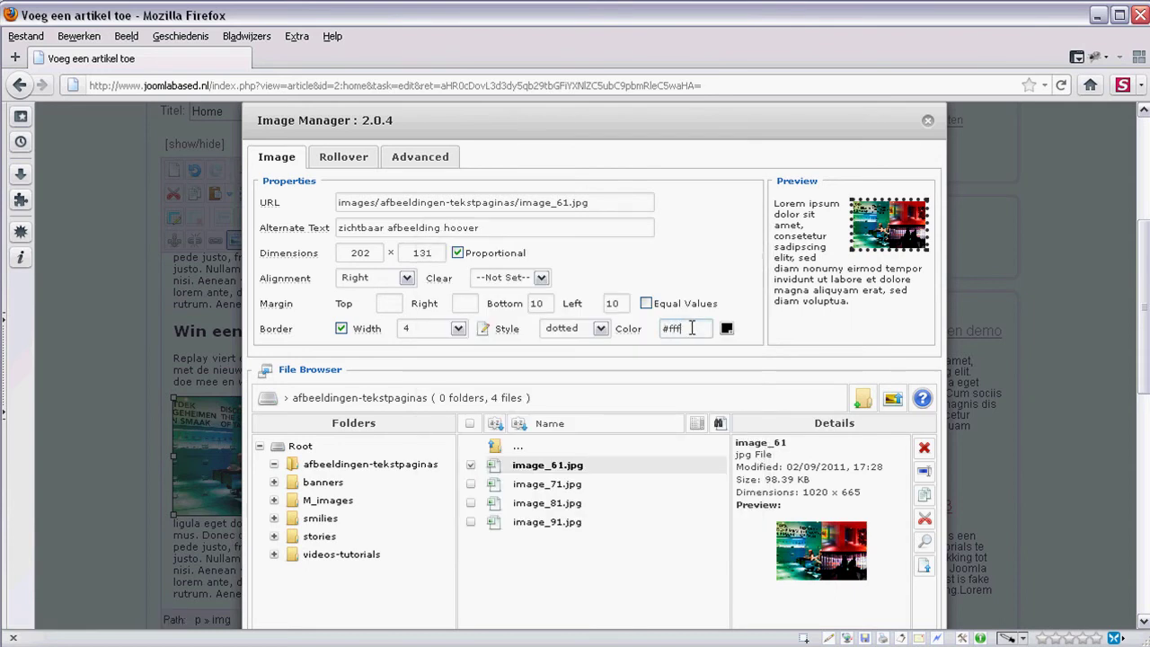
{"action": "left_click_drag", "start_coordinate": [692, 328], "coordinate": [668, 329]}
{"action": "type", "text": "454545"}
{"action": "key", "text": "Tab"}
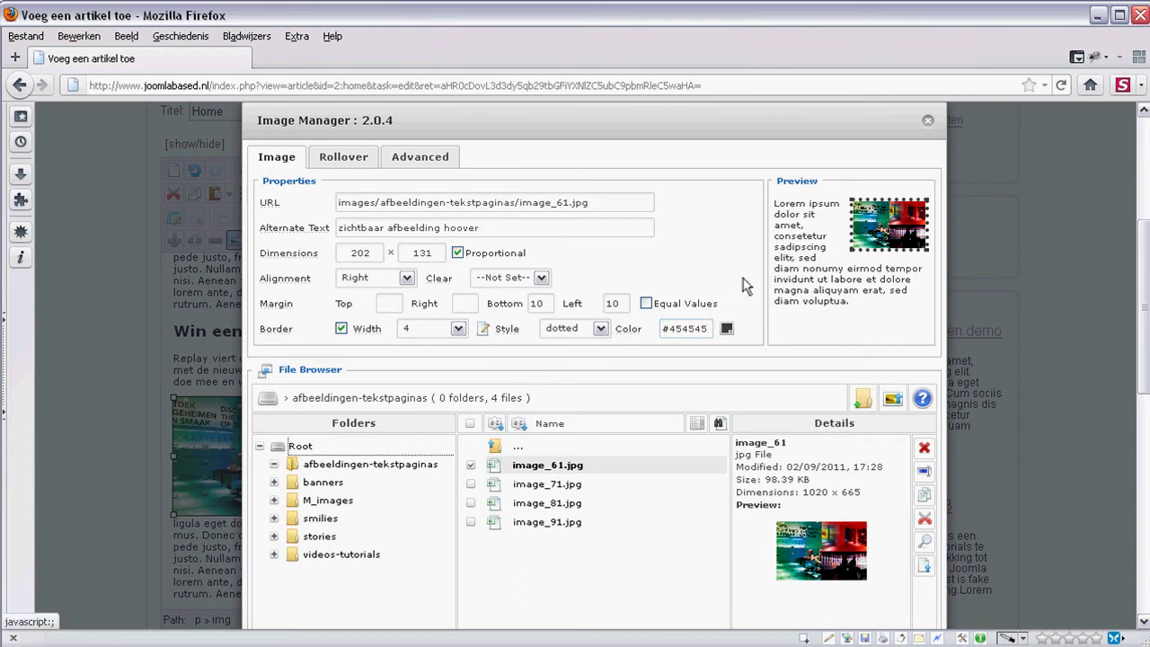
Step: Set the border colour to #141414 and update the picture in the article
{"action": "double_click", "coordinate": [665, 328]}
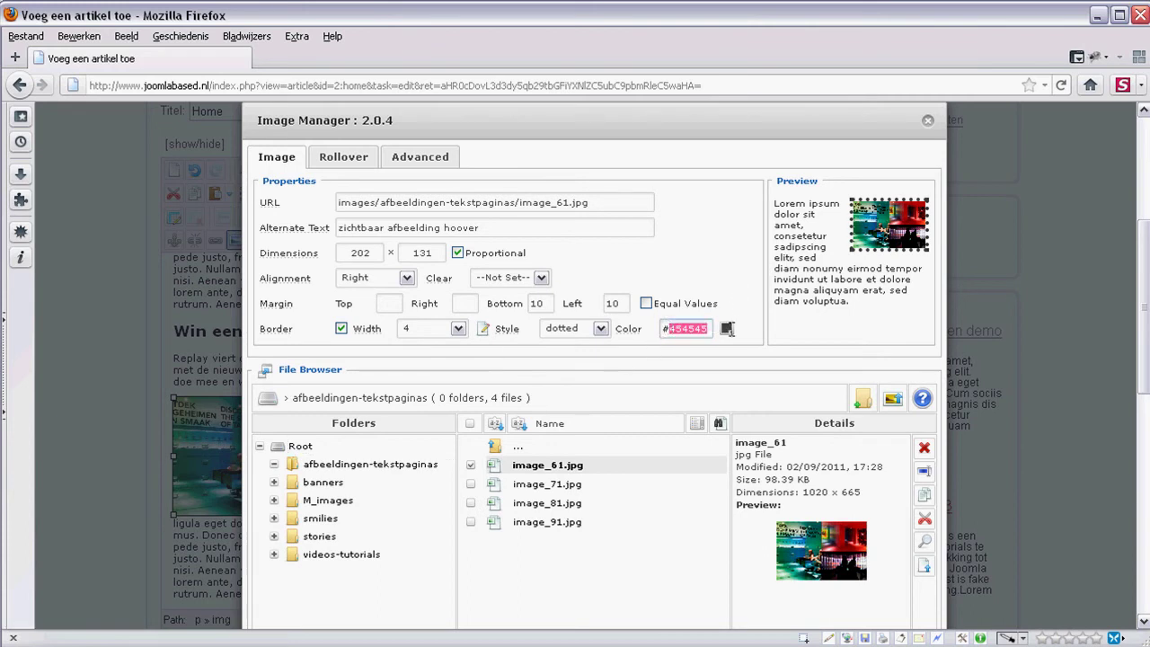
{"action": "type", "text": "1414"}
{"action": "key", "text": "Tab"}
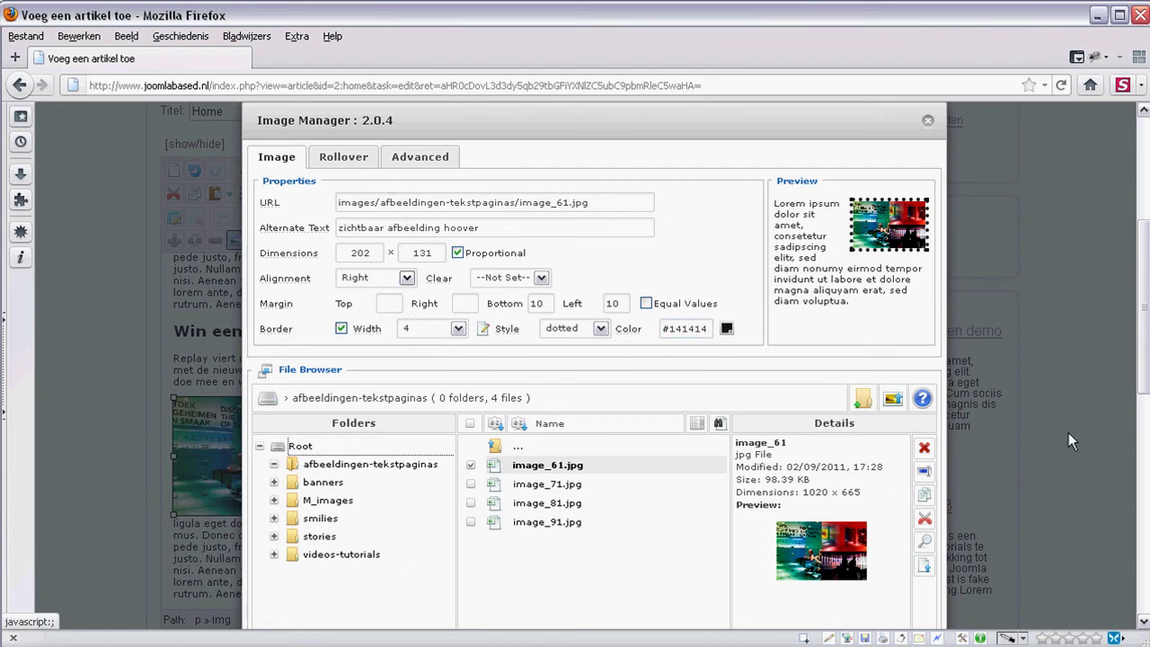
{"action": "scroll", "coordinate": [1048, 365], "scroll_direction": "down", "scroll_amount": 2}
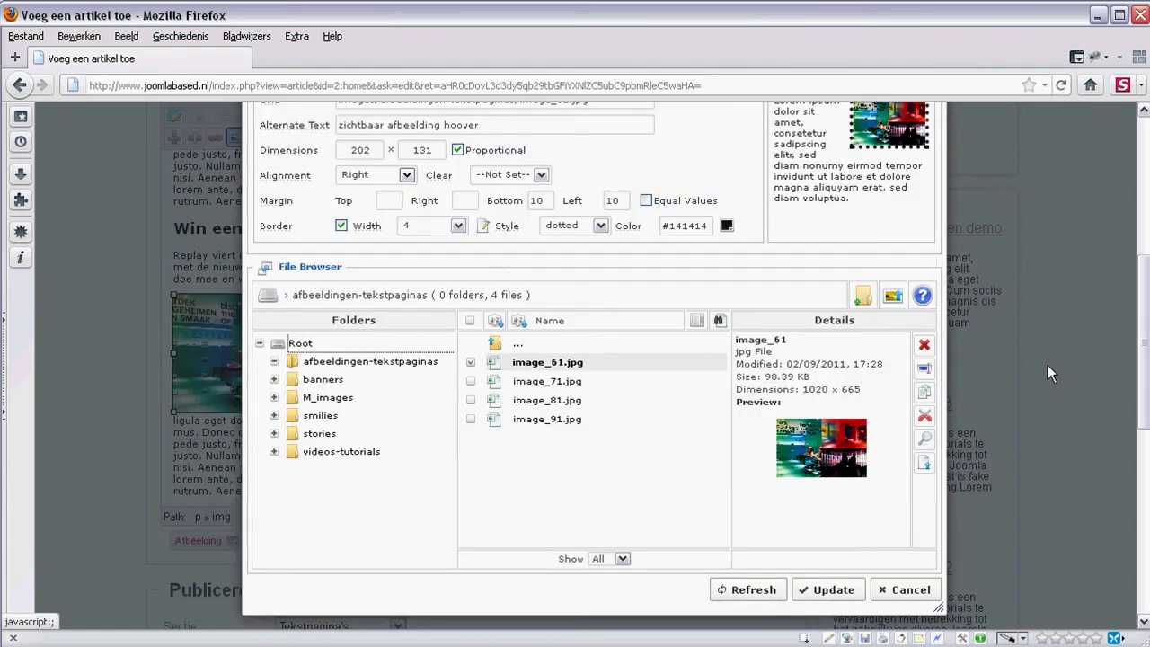
{"action": "left_click", "coordinate": [835, 593]}
{"action": "left_click", "coordinate": [371, 385]}
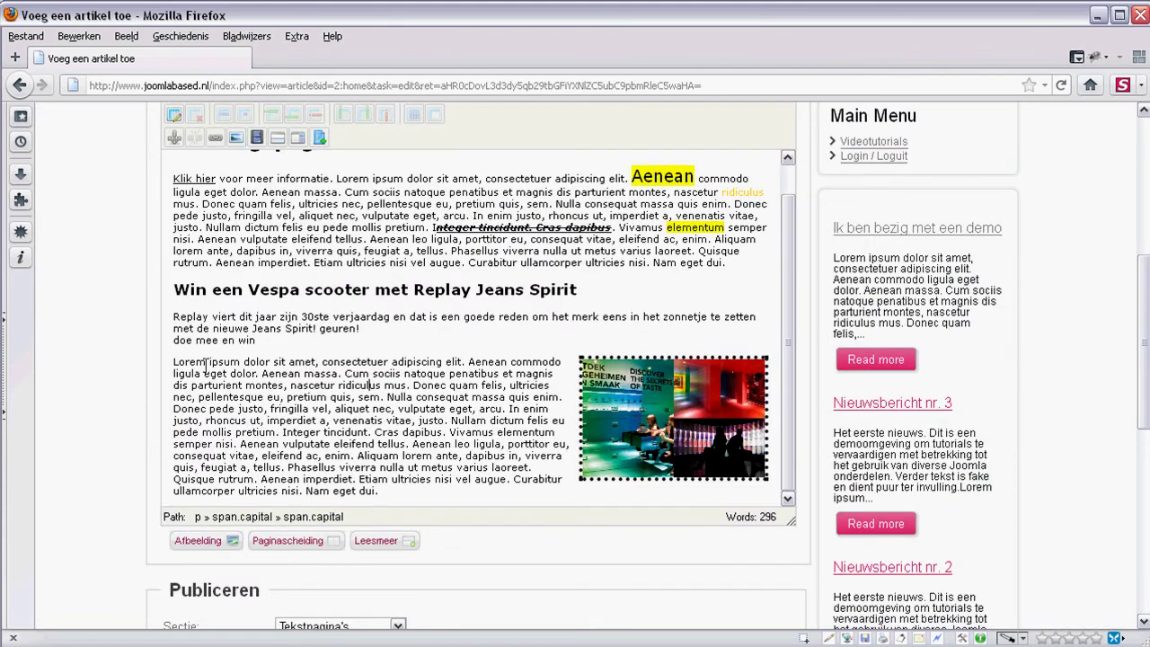
{"action": "scroll", "coordinate": [526, 369], "scroll_direction": "down", "scroll_amount": 2}
{"action": "scroll", "coordinate": [485, 396], "scroll_direction": "up", "scroll_amount": 2}
{"action": "left_click_drag", "start_coordinate": [306, 440], "coordinate": [402, 508]}
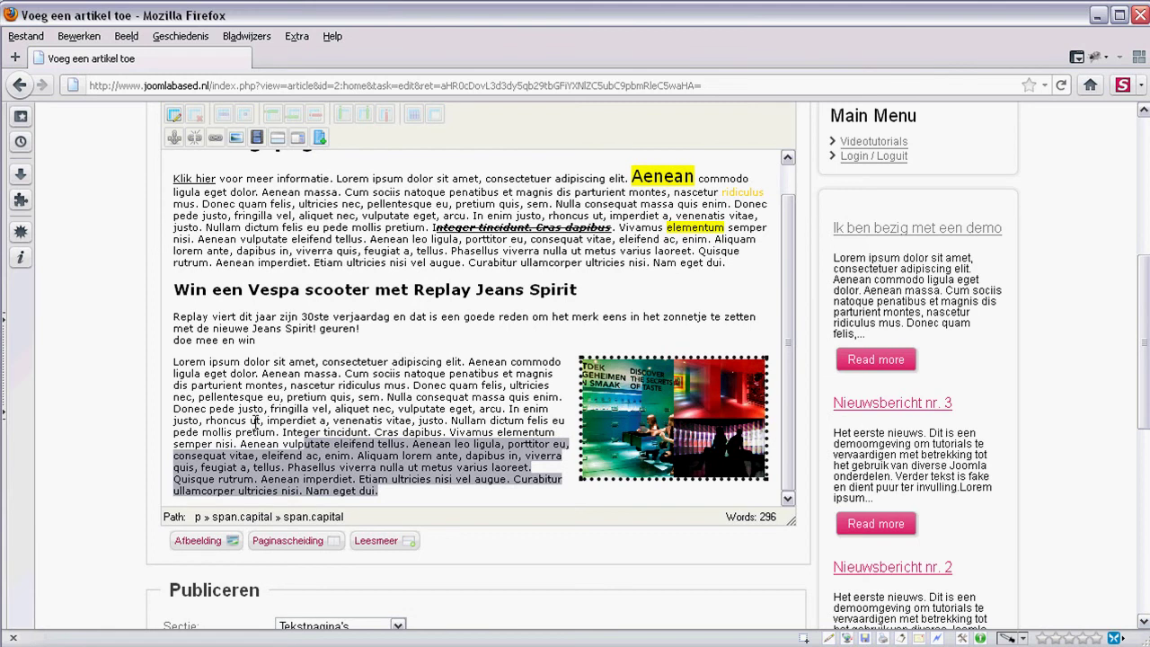
Step: Copy the selected closing text of the last paragraph and paste it four times to lengthen the text around the picture
{"action": "key", "text": "ctrl+c"}
{"action": "key", "text": "ctrl+v"}
{"action": "key", "text": "ctrl+v"}
{"action": "key", "text": "ctrl+v"}
{"action": "key", "text": "ctrl+v"}
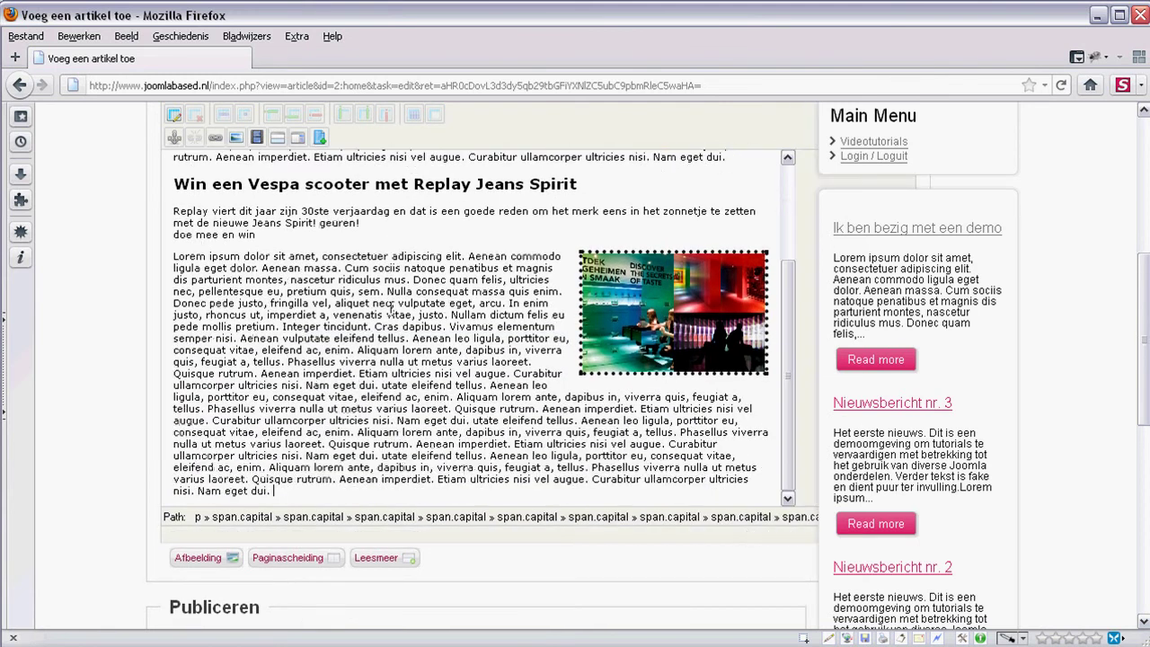
Step: Reopen the image properties of the picture in the article and reset its border style to Not Set
{"action": "scroll", "coordinate": [569, 435], "scroll_direction": "up", "scroll_amount": 2}
{"action": "left_click", "coordinate": [673, 456]}
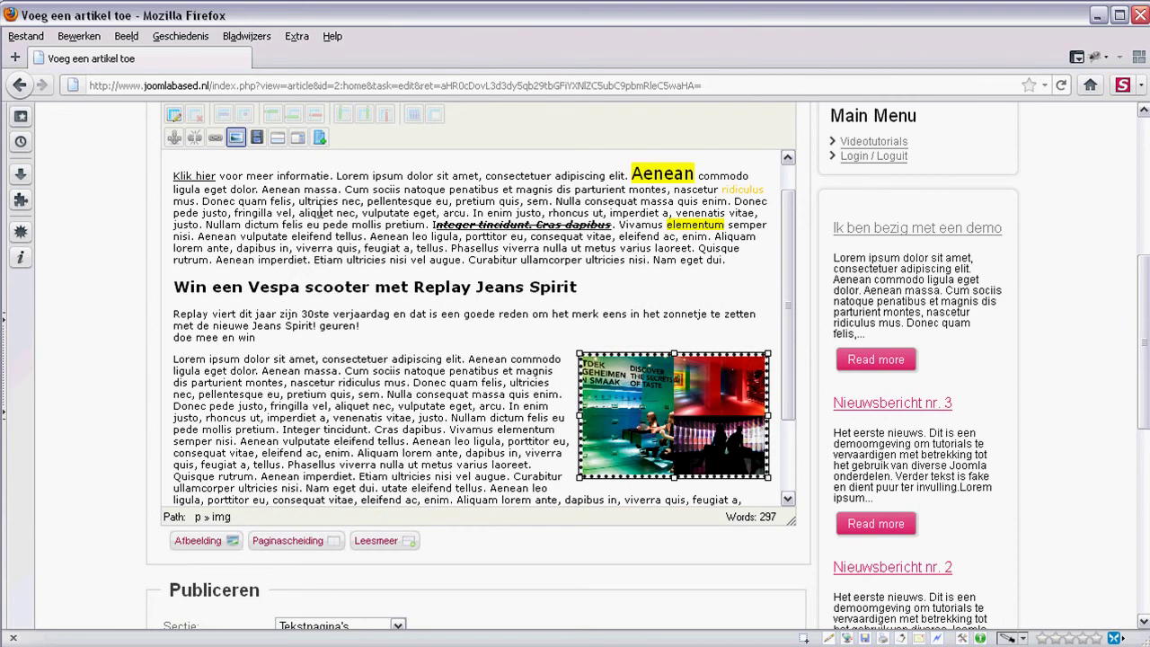
{"action": "scroll", "coordinate": [299, 442], "scroll_direction": "up", "scroll_amount": 1}
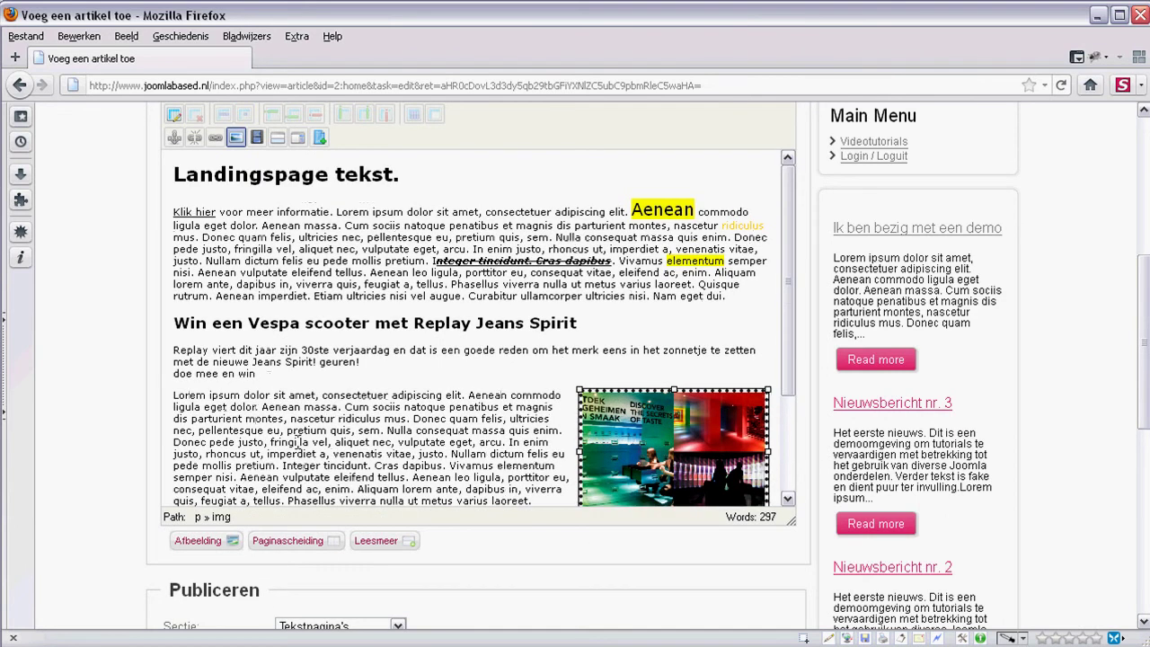
{"action": "scroll", "coordinate": [452, 411], "scroll_direction": "down", "scroll_amount": 3}
{"action": "scroll", "coordinate": [485, 429], "scroll_direction": "up", "scroll_amount": 3}
{"action": "scroll", "coordinate": [232, 193], "scroll_direction": "up", "scroll_amount": 3}
{"action": "left_click", "coordinate": [238, 241]}
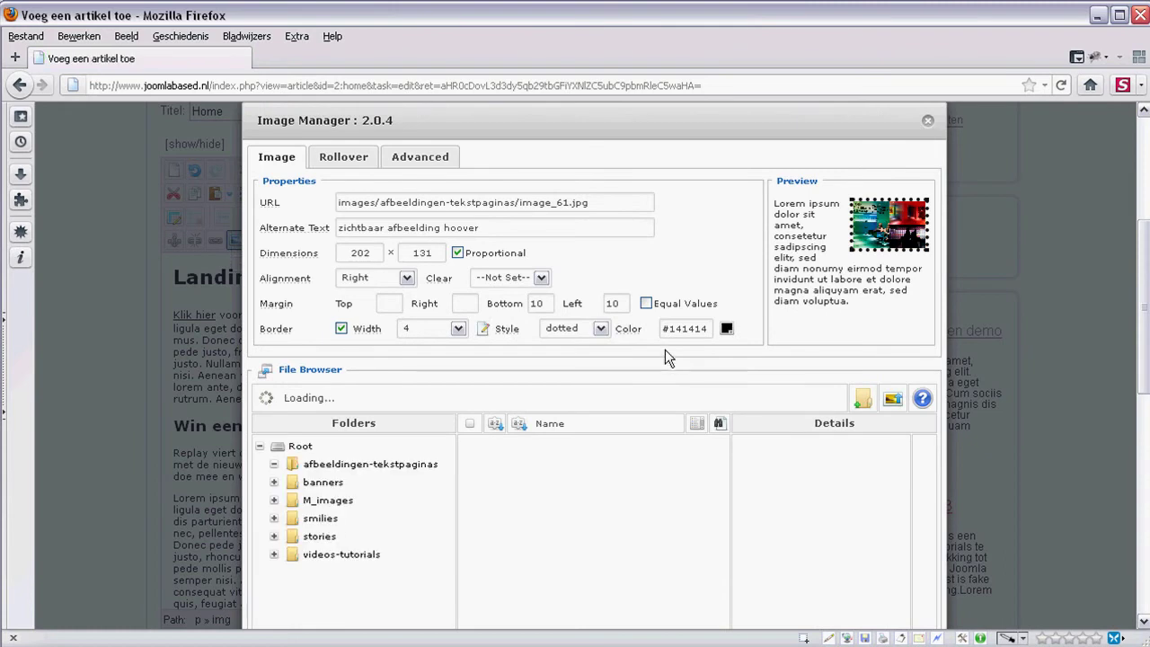
{"action": "left_click", "coordinate": [601, 329]}
{"action": "left_click", "coordinate": [575, 341]}
Step: Clear the border colour value and disable the picture's border
{"action": "double_click", "coordinate": [672, 331]}
{"action": "left_click", "coordinate": [671, 331]}
{"action": "key", "text": "BackSpace"}
{"action": "double_click", "coordinate": [672, 330]}
{"action": "key", "text": "BackSpace"}
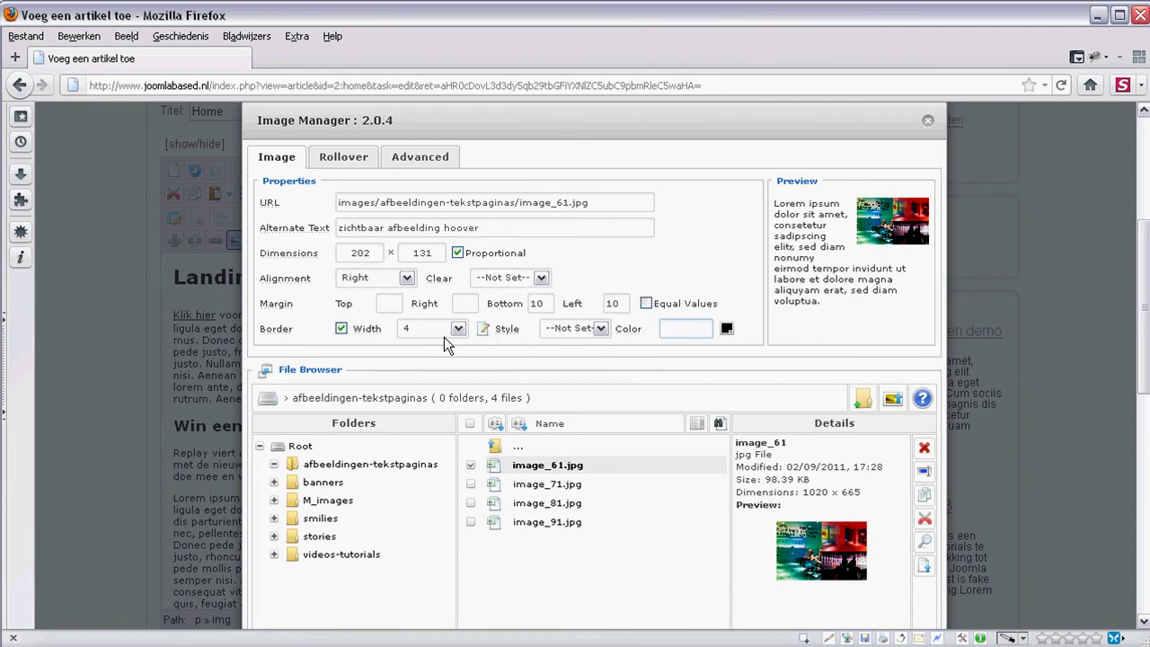
{"action": "left_click", "coordinate": [342, 329]}
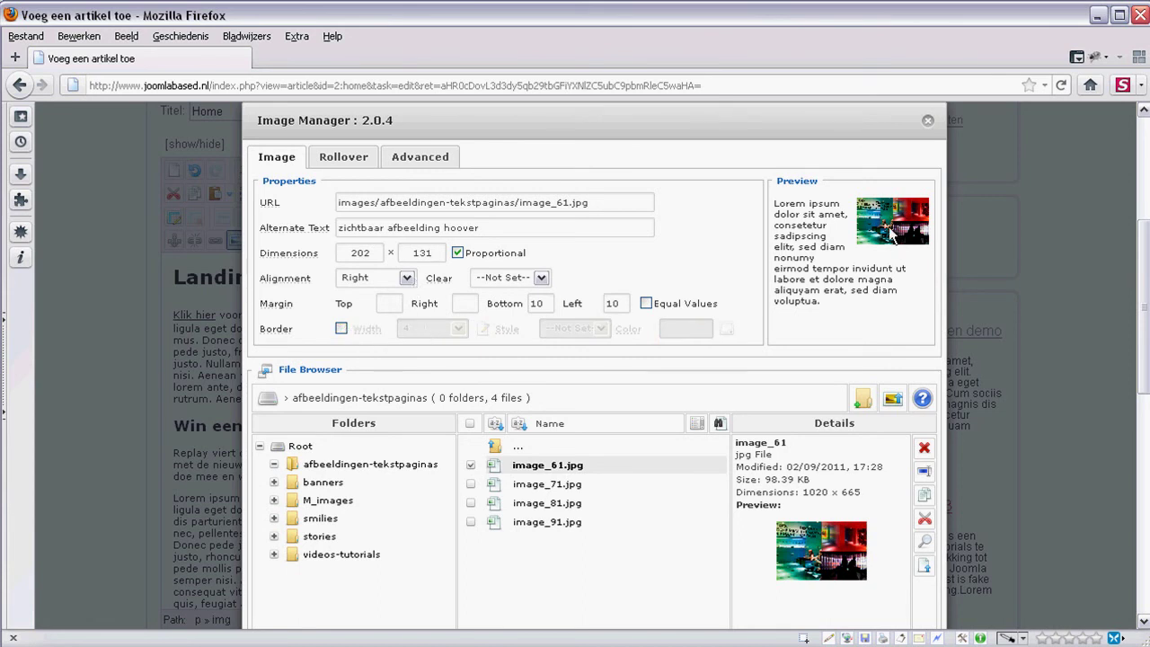
Step: Try the Middle and Bottom alignments for the picture, and set its alignment to Left
{"action": "left_click", "coordinate": [384, 281]}
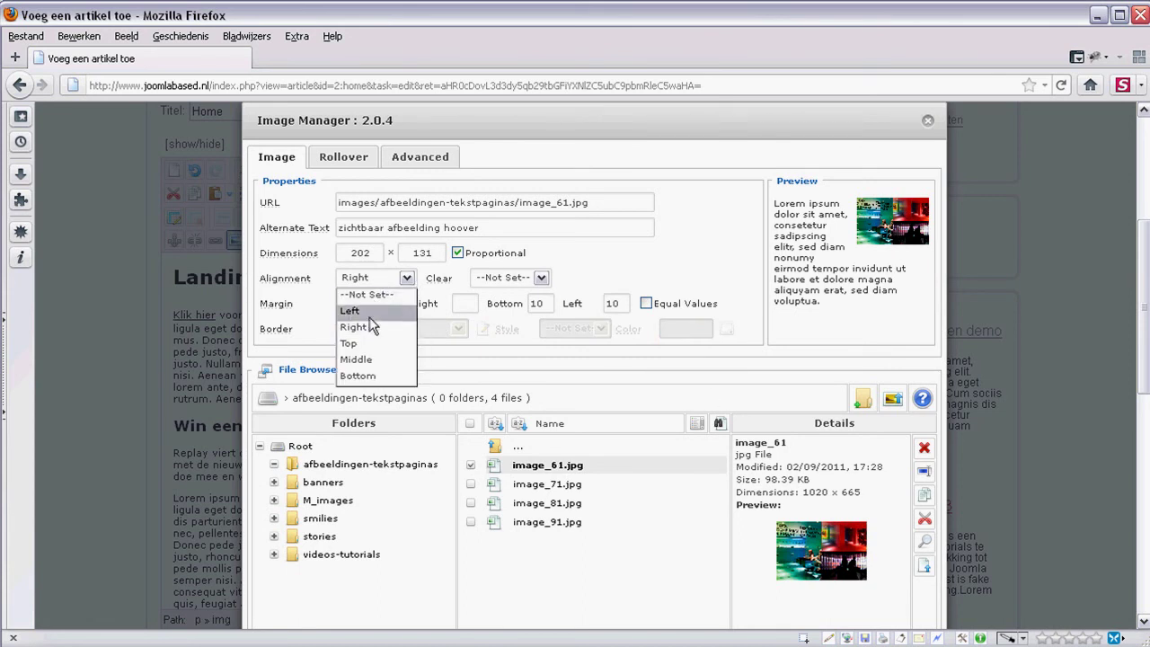
{"action": "left_click", "coordinate": [364, 361]}
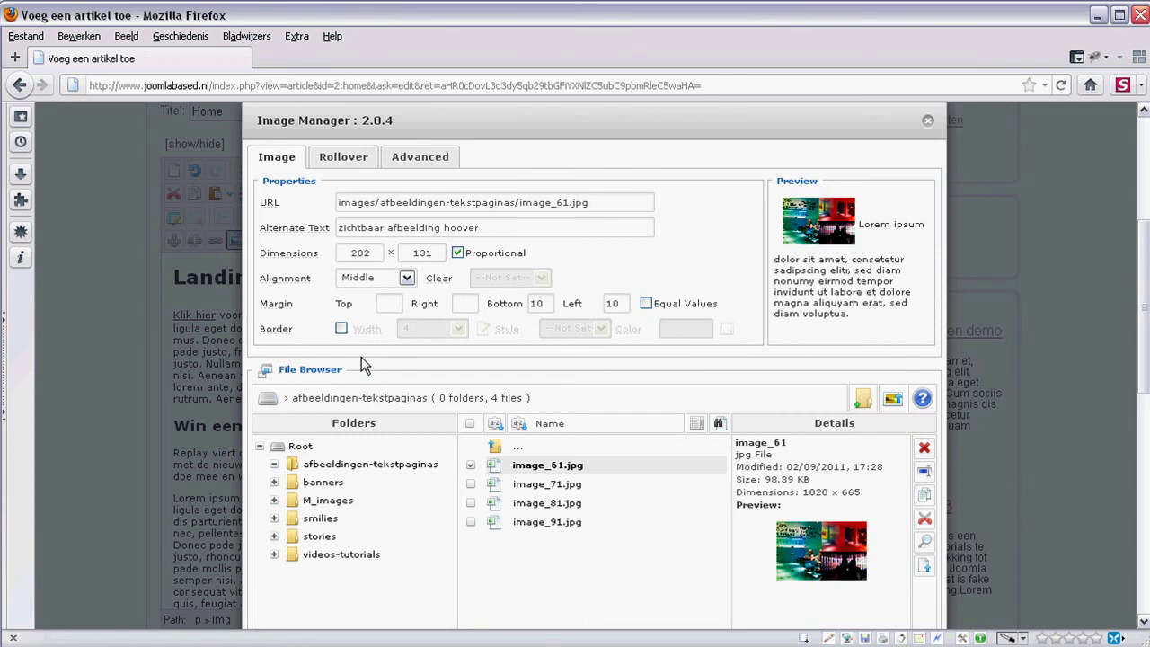
{"action": "left_click", "coordinate": [396, 279]}
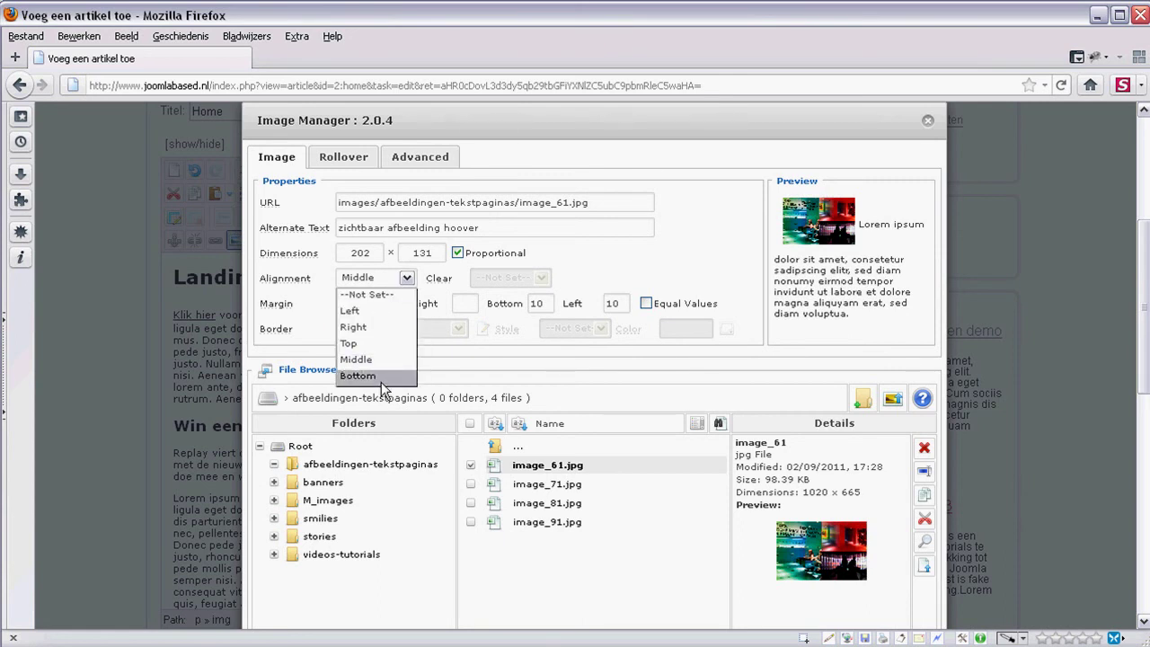
{"action": "left_click", "coordinate": [381, 372]}
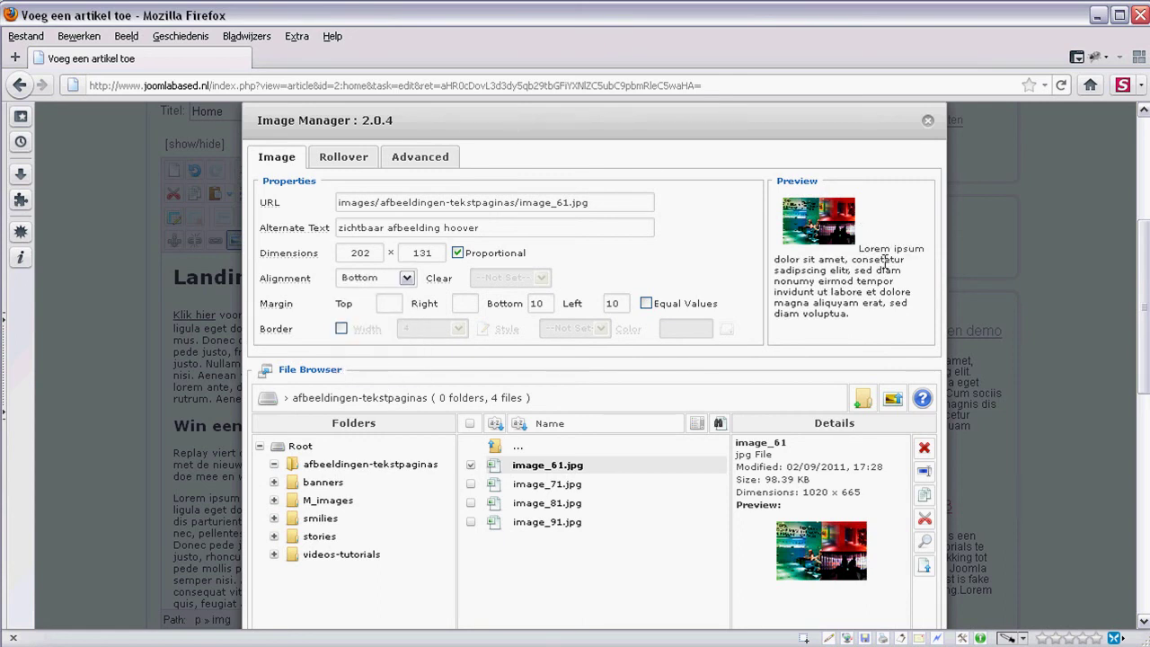
{"action": "left_click_drag", "start_coordinate": [858, 248], "coordinate": [912, 254]}
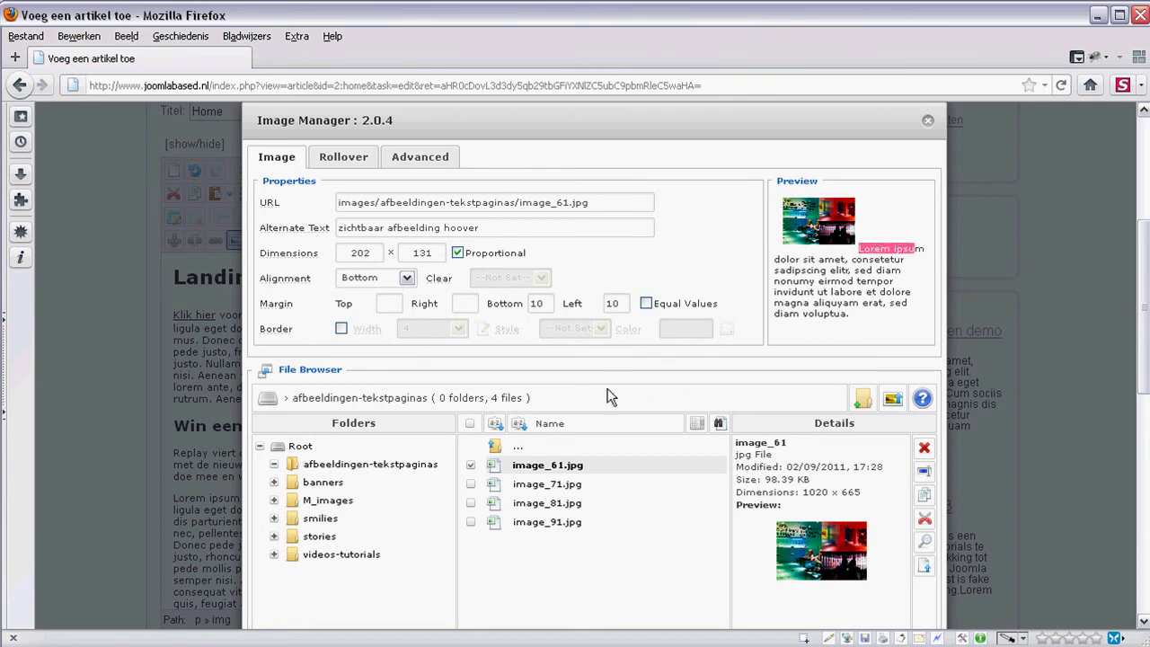
{"action": "left_click", "coordinate": [404, 283]}
{"action": "left_click", "coordinate": [377, 313]}
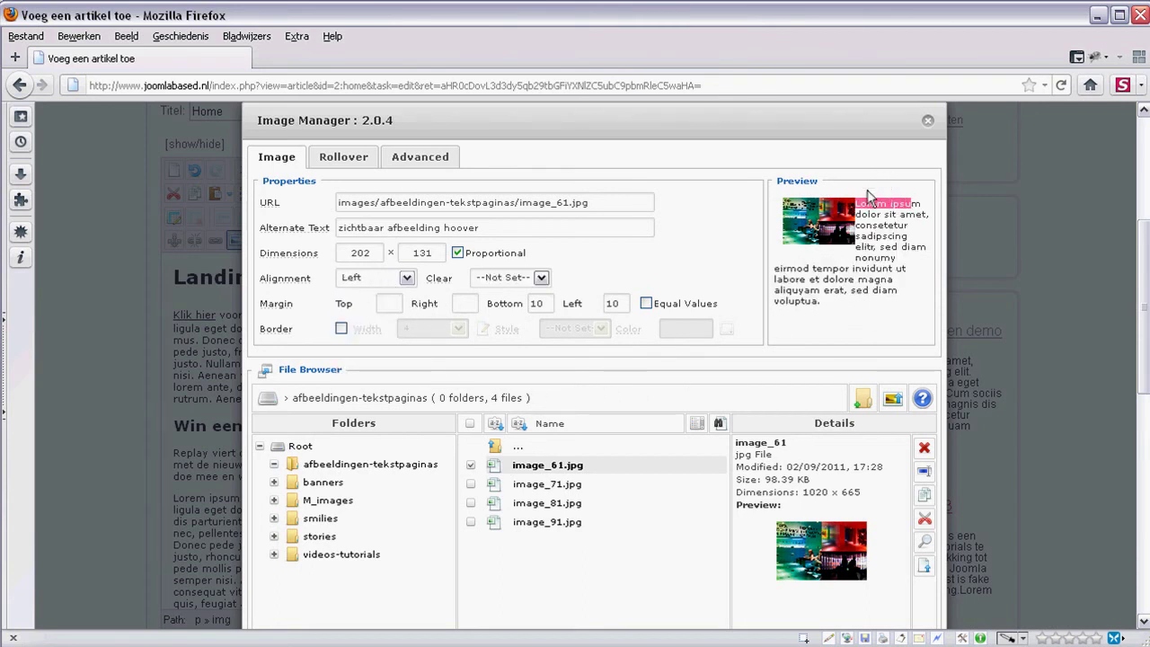
Step: Clear the picture's left margin, set its right margin to 10, and update the picture in the article
{"action": "left_click", "coordinate": [540, 303]}
{"action": "key", "text": "Tab"}
{"action": "key", "text": "BackSpace"}
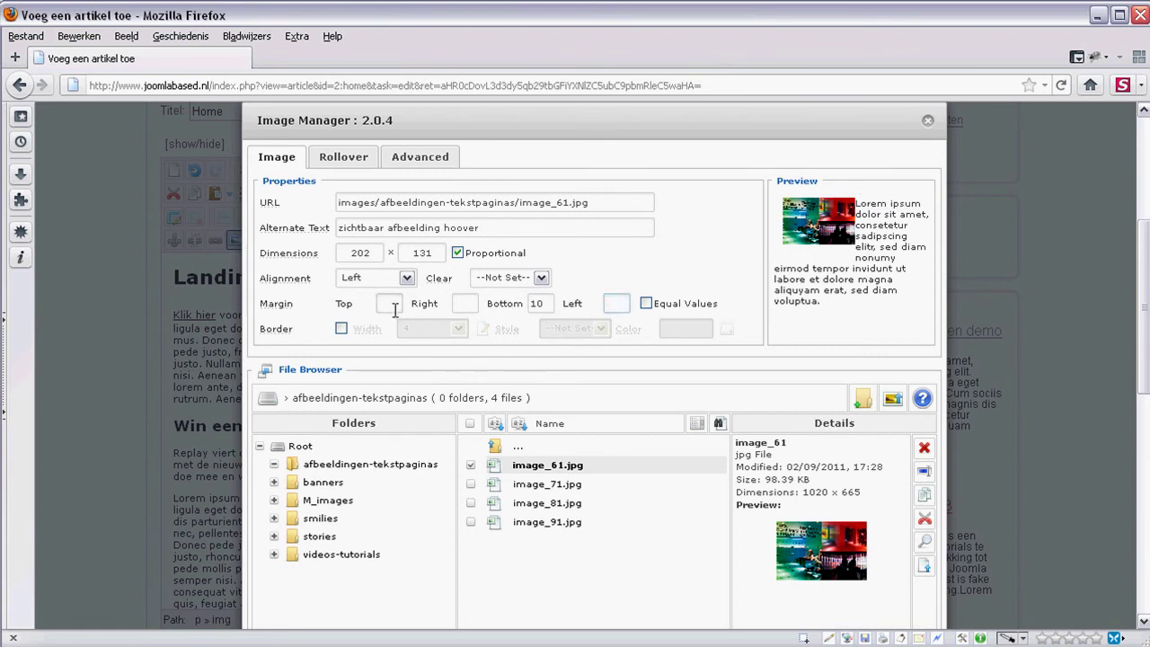
{"action": "left_click", "coordinate": [462, 302]}
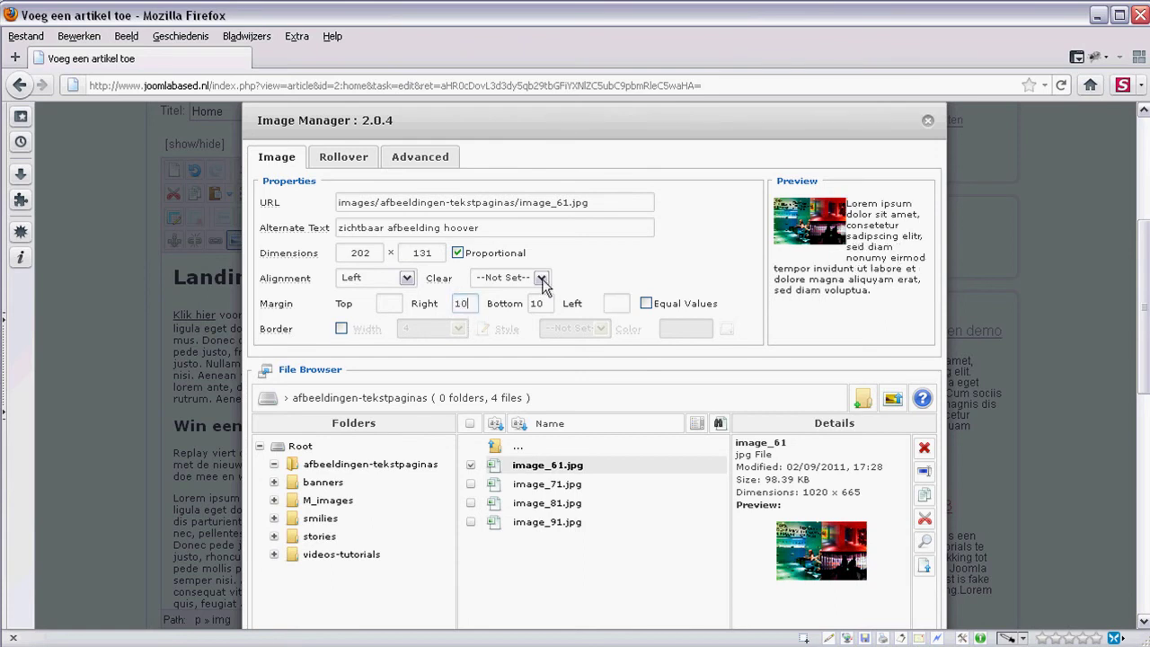
{"action": "key", "text": "Tab"}
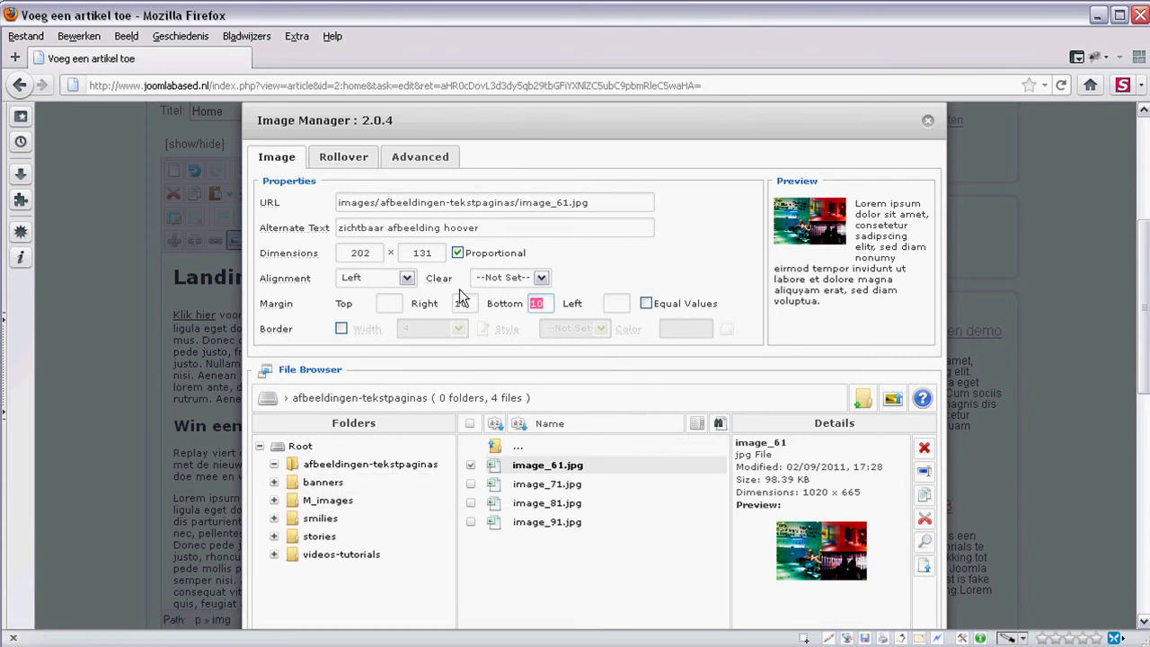
{"action": "scroll", "coordinate": [1044, 385], "scroll_direction": "down", "scroll_amount": 4}
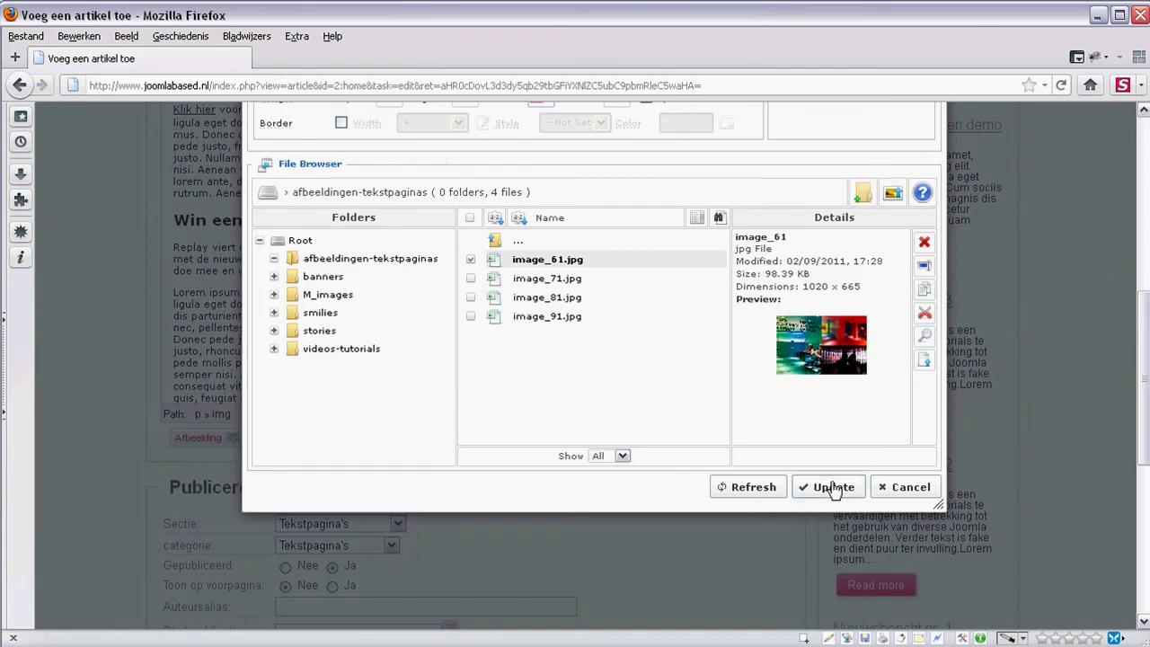
{"action": "left_click", "coordinate": [809, 488]}
Step: Reopen the picture's image properties and set image_71.jpg as the mouseover image of its rollover
{"action": "scroll", "coordinate": [396, 459], "scroll_direction": "up", "scroll_amount": 4}
{"action": "left_click", "coordinate": [247, 564]}
{"action": "scroll", "coordinate": [449, 363], "scroll_direction": "down", "scroll_amount": 3}
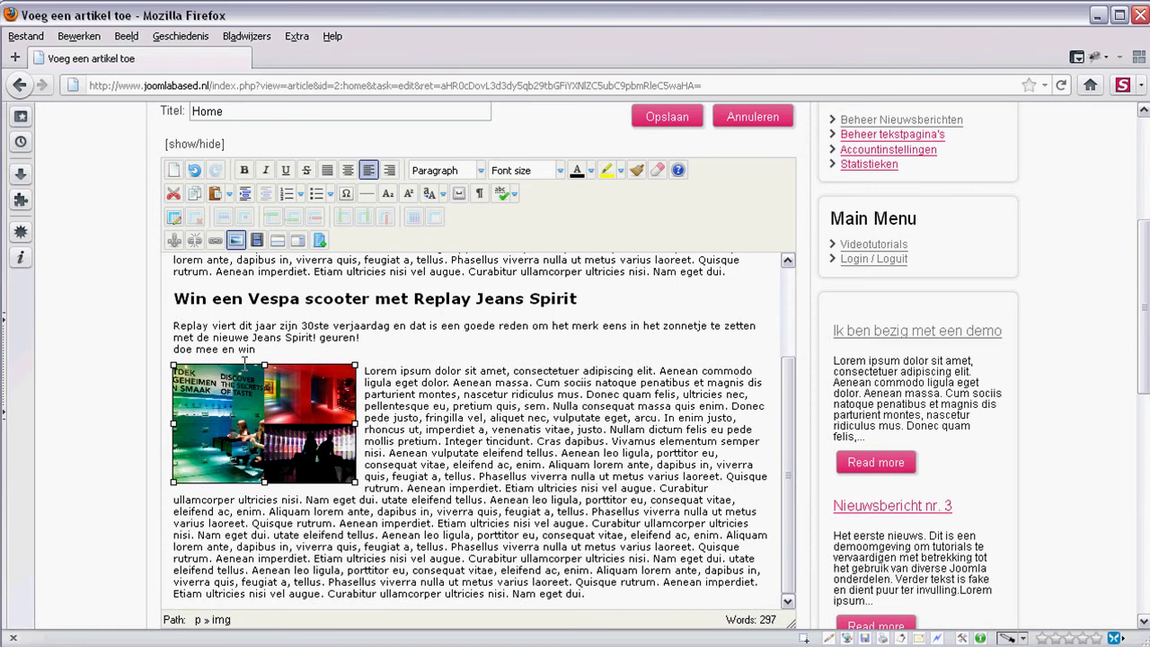
{"action": "left_click", "coordinate": [247, 239]}
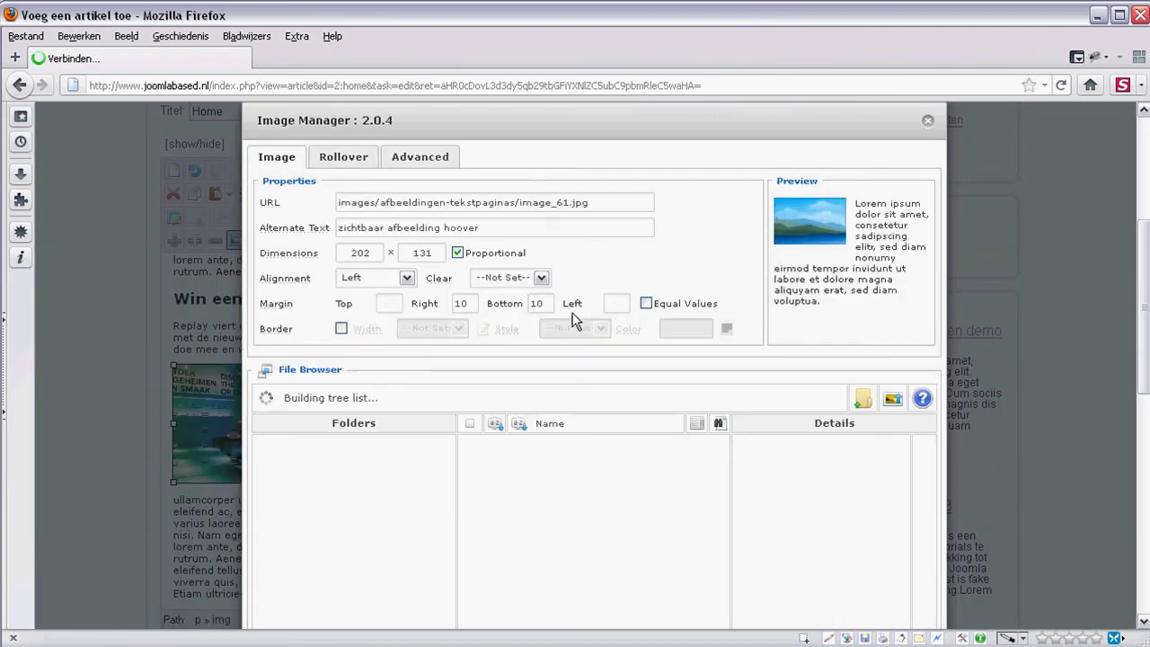
{"action": "left_click", "coordinate": [348, 159]}
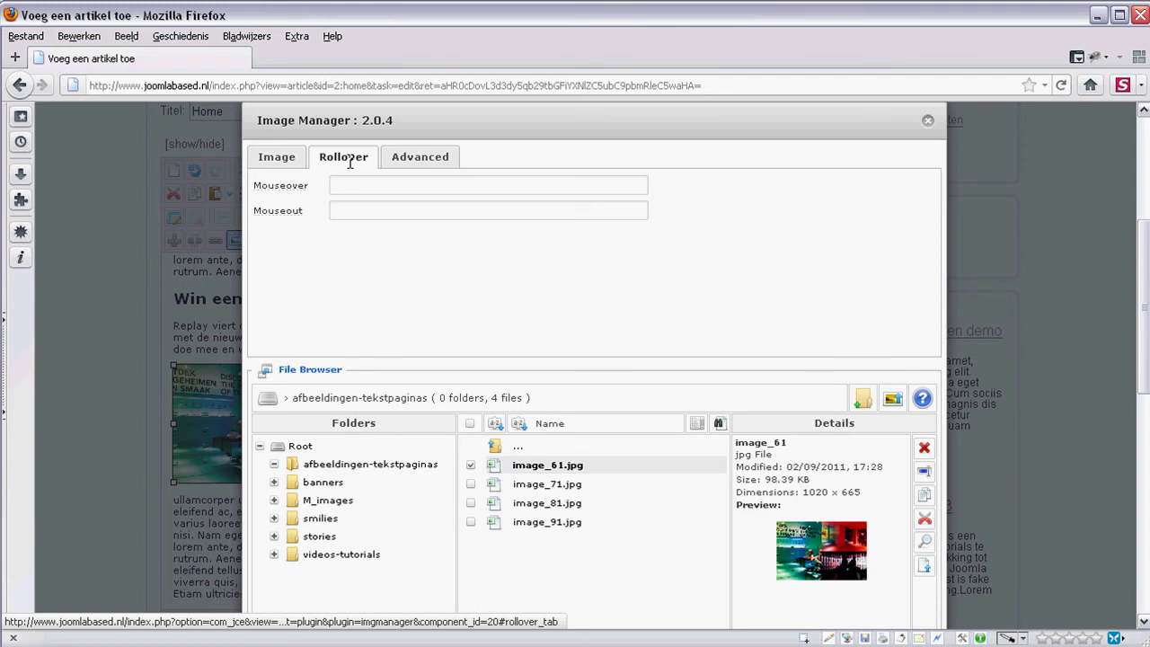
{"action": "left_click", "coordinate": [354, 189]}
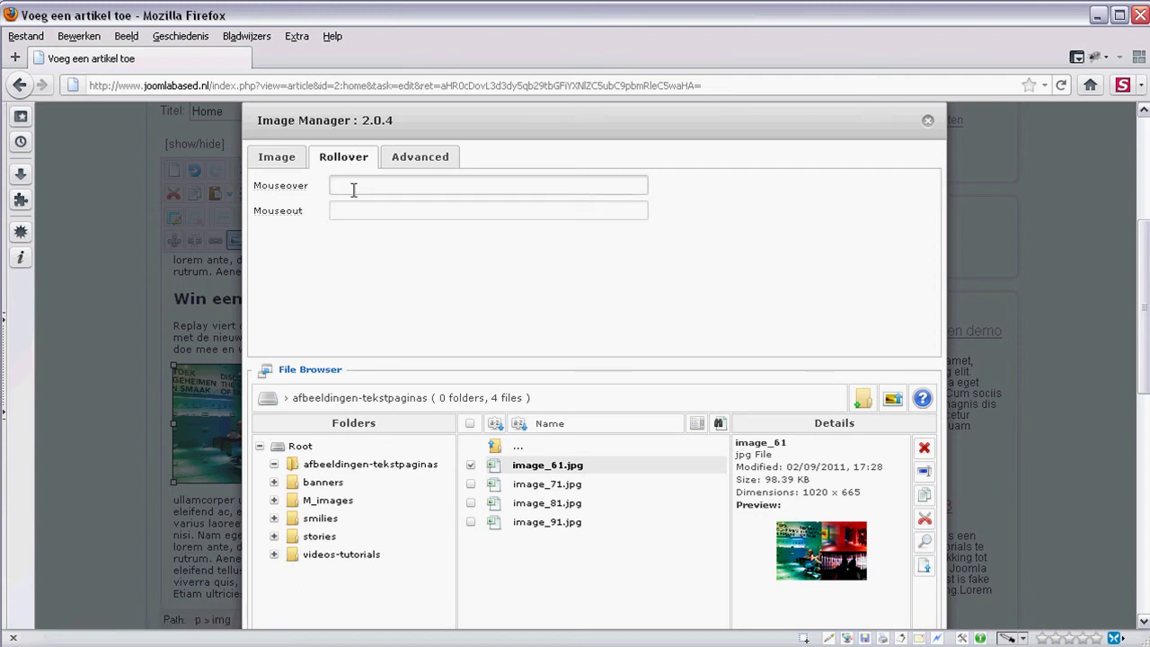
{"action": "left_click", "coordinate": [566, 483]}
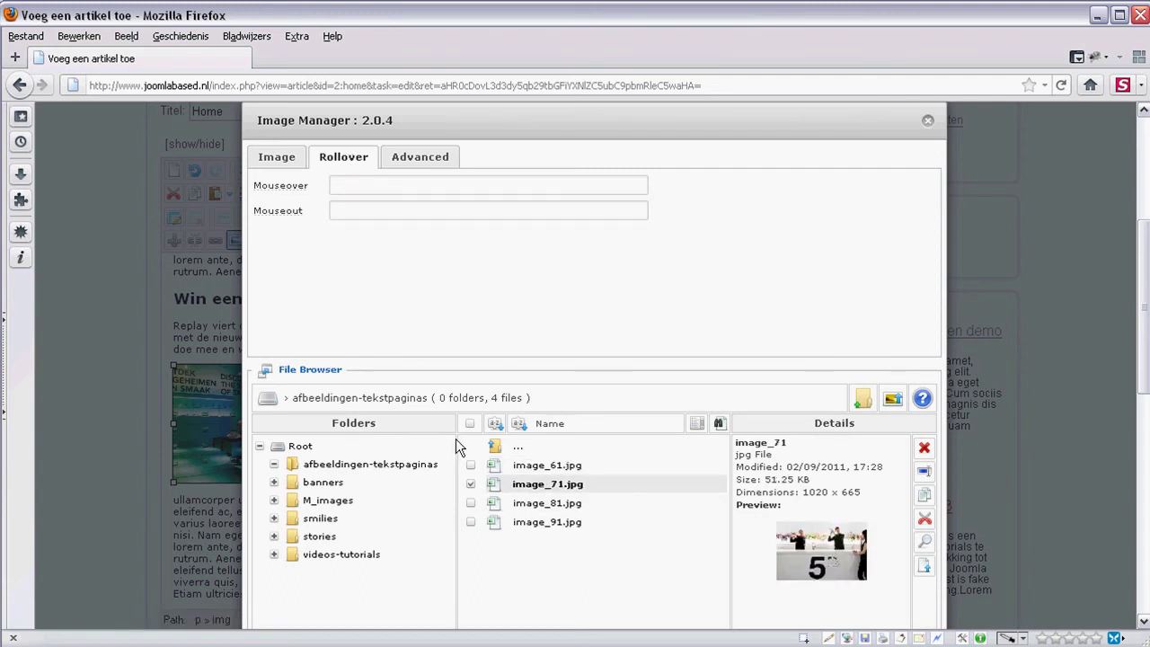
{"action": "left_click", "coordinate": [366, 188]}
{"action": "left_click", "coordinate": [520, 492]}
Step: Try to set image_81.jpg as the rollover's mouseout image, and update the picture
{"action": "left_click", "coordinate": [369, 208]}
{"action": "left_click", "coordinate": [543, 505]}
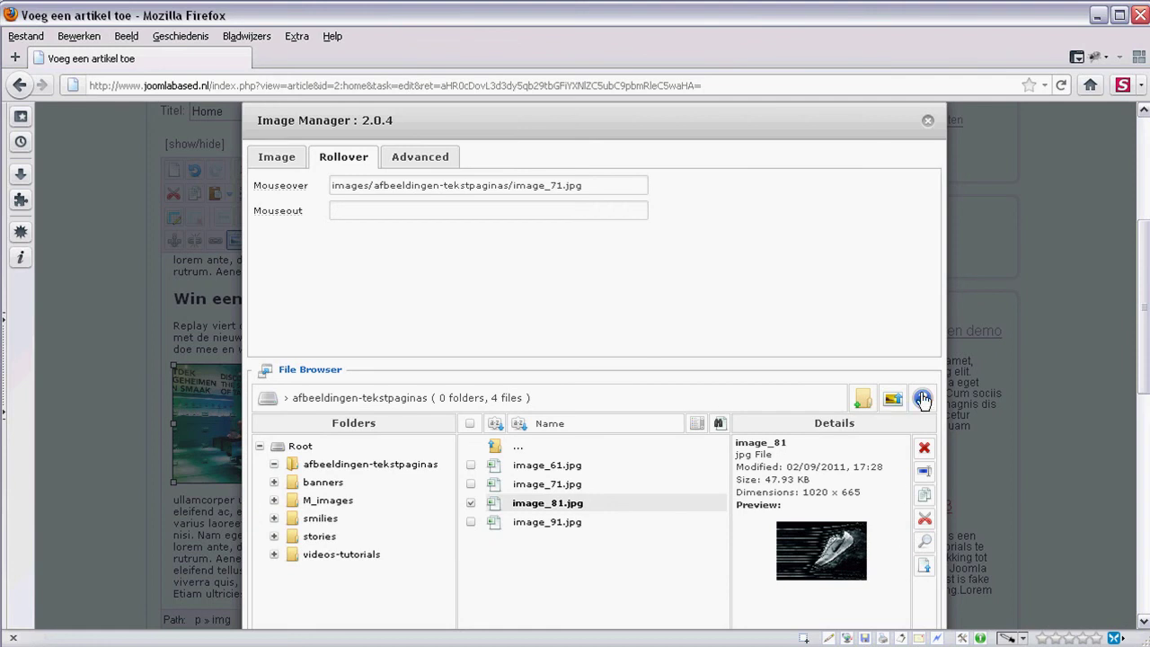
{"action": "scroll", "coordinate": [1098, 398], "scroll_direction": "down", "scroll_amount": 2}
{"action": "left_click", "coordinate": [840, 591]}
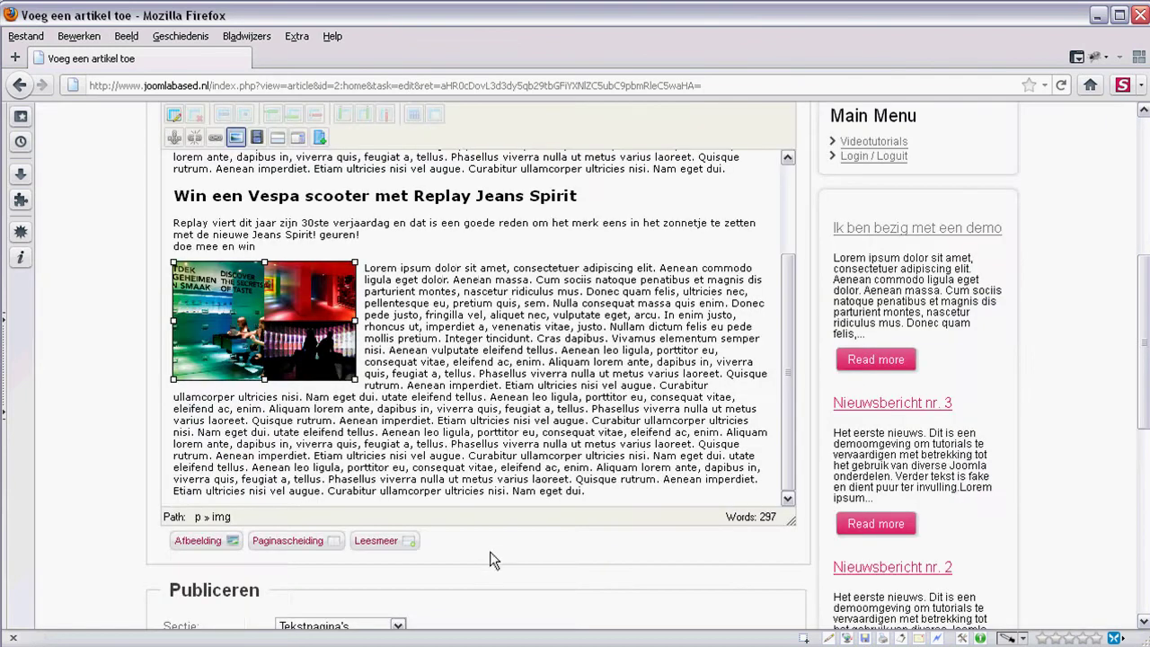
Step: Save the Home article and check the picture on the published page
{"action": "scroll", "coordinate": [632, 369], "scroll_direction": "up", "scroll_amount": 3}
{"action": "scroll", "coordinate": [632, 362], "scroll_direction": "up", "scroll_amount": 4}
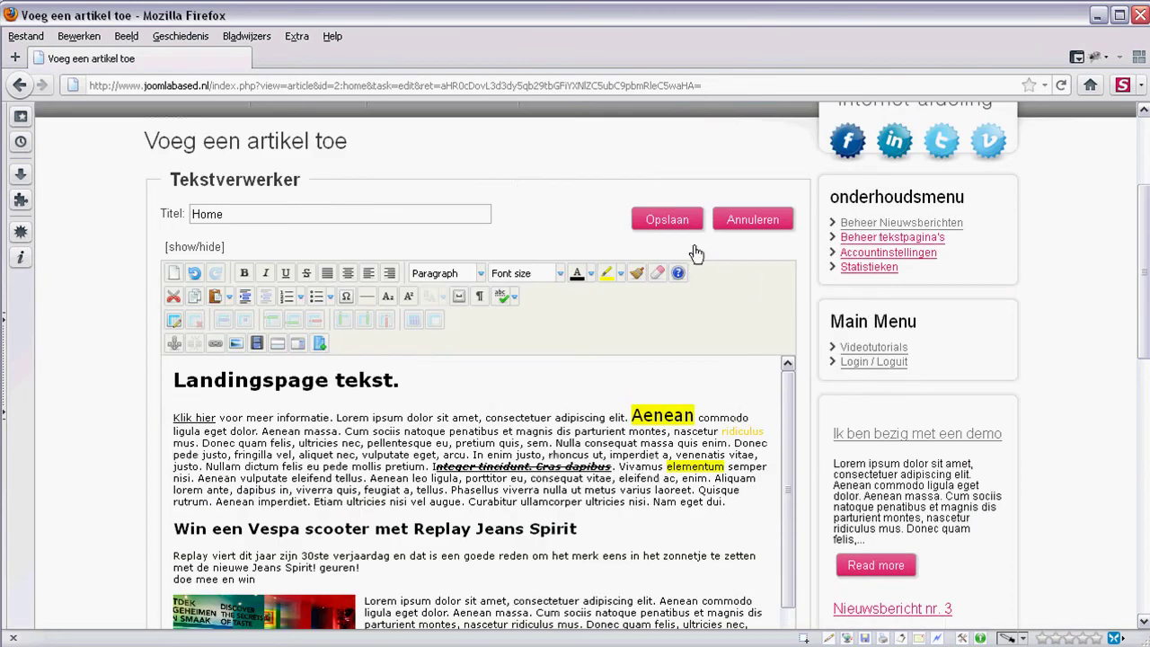
{"action": "left_click", "coordinate": [692, 223]}
{"action": "scroll", "coordinate": [314, 378], "scroll_direction": "down", "scroll_amount": 5}
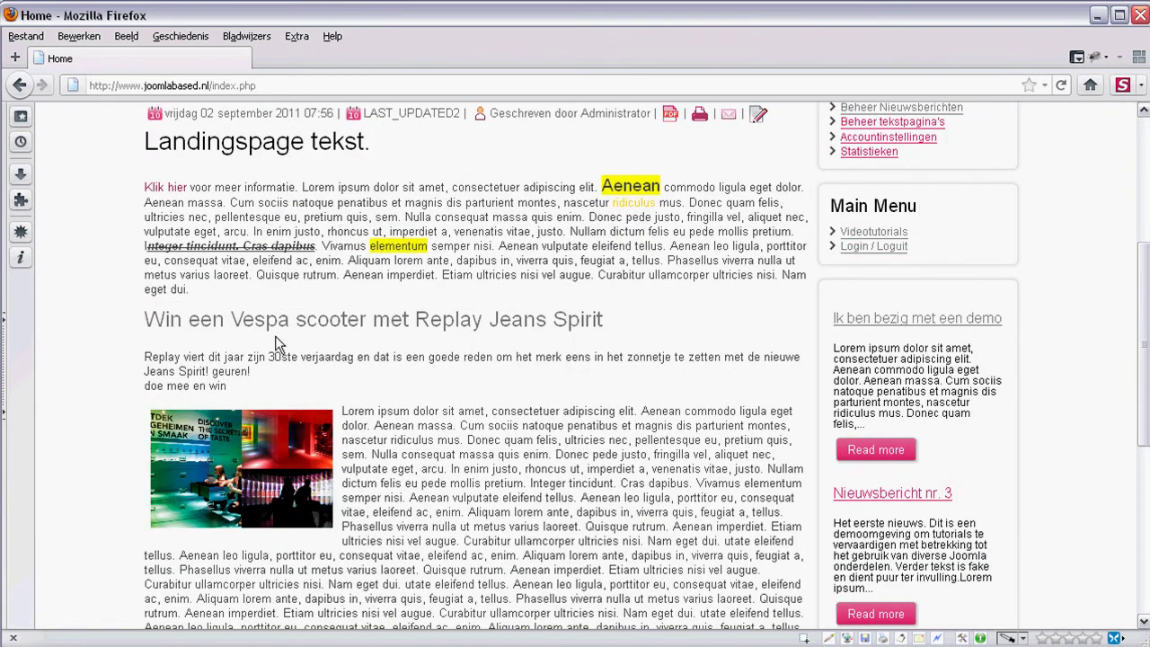
{"action": "scroll", "coordinate": [275, 335], "scroll_direction": "down", "scroll_amount": 2}
{"action": "scroll", "coordinate": [296, 412], "scroll_direction": "down", "scroll_amount": 4}
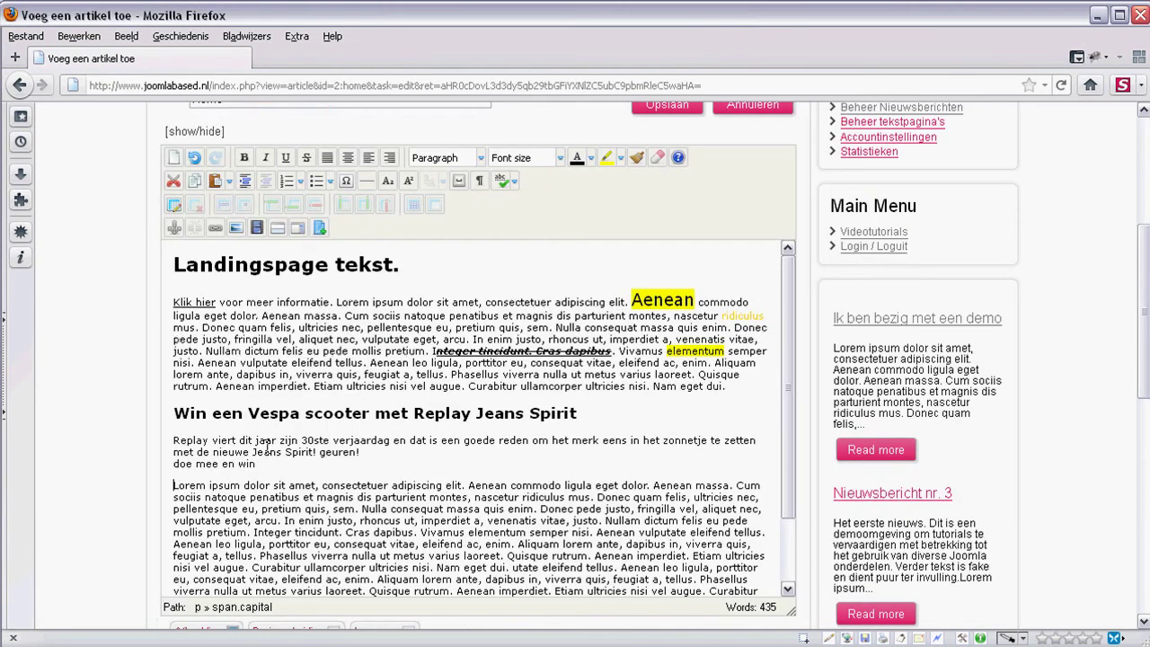
Step: Choose image_61.jpg from the afbeeldingen-tekstpaginas folder as a new picture for the article and set its width to 200
{"action": "left_click", "coordinate": [255, 228]}
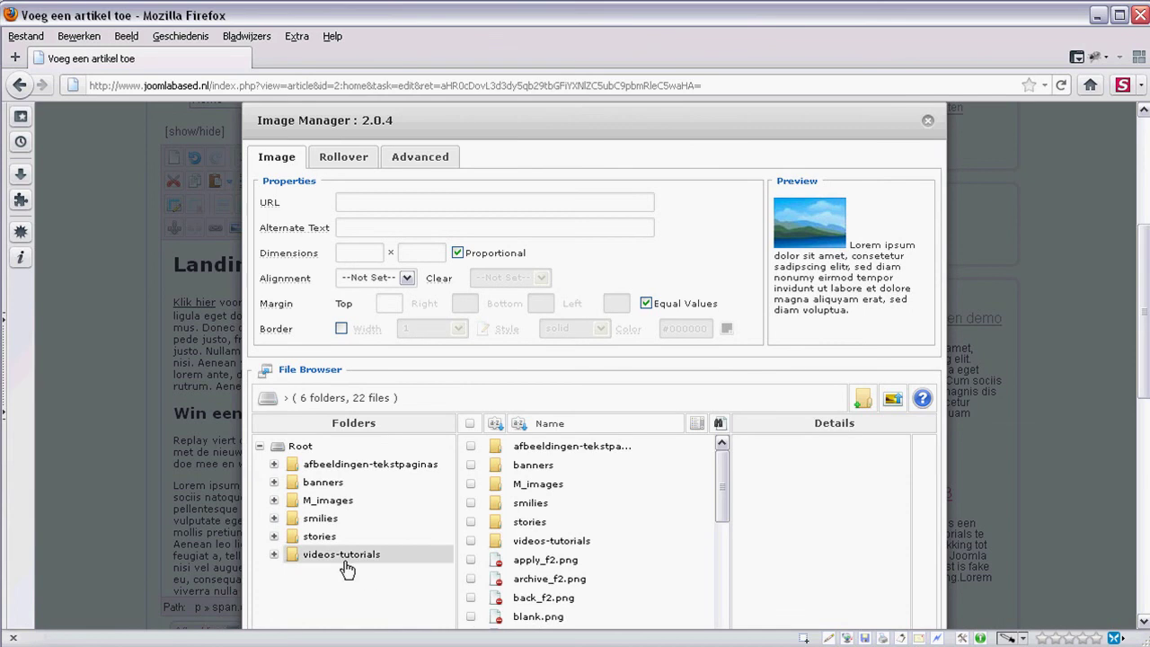
{"action": "left_click", "coordinate": [345, 465]}
{"action": "scroll", "coordinate": [683, 330], "scroll_direction": "down", "scroll_amount": 2}
{"action": "left_click", "coordinate": [528, 361]}
{"action": "scroll", "coordinate": [595, 341], "scroll_direction": "up", "scroll_amount": 2}
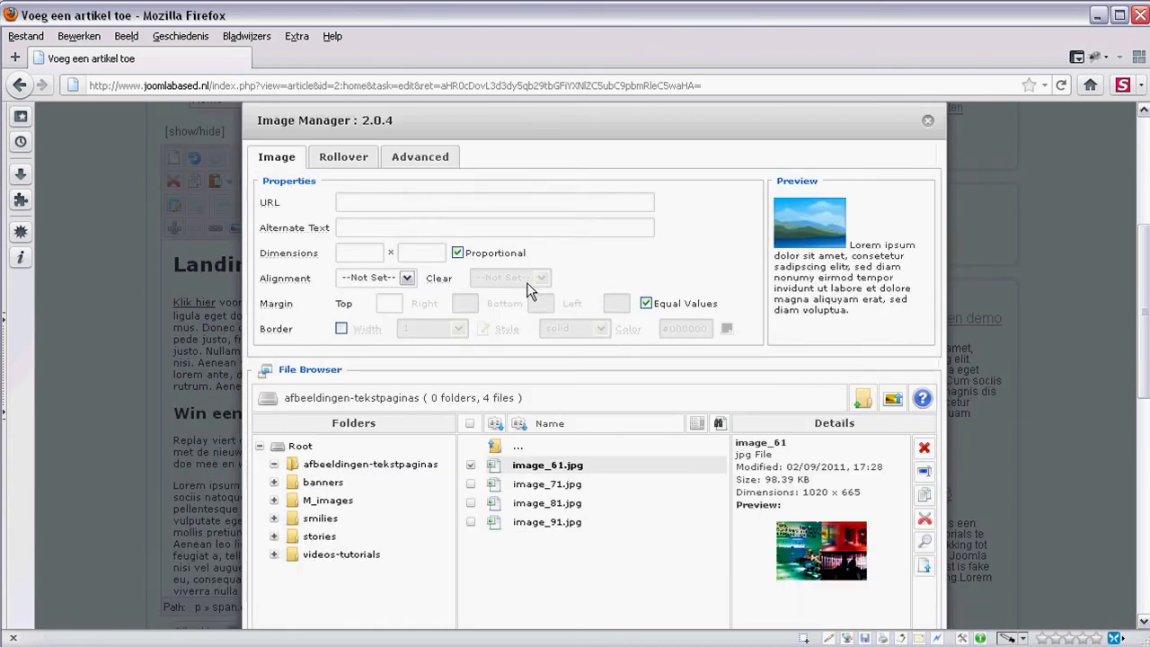
{"action": "left_click", "coordinate": [575, 460]}
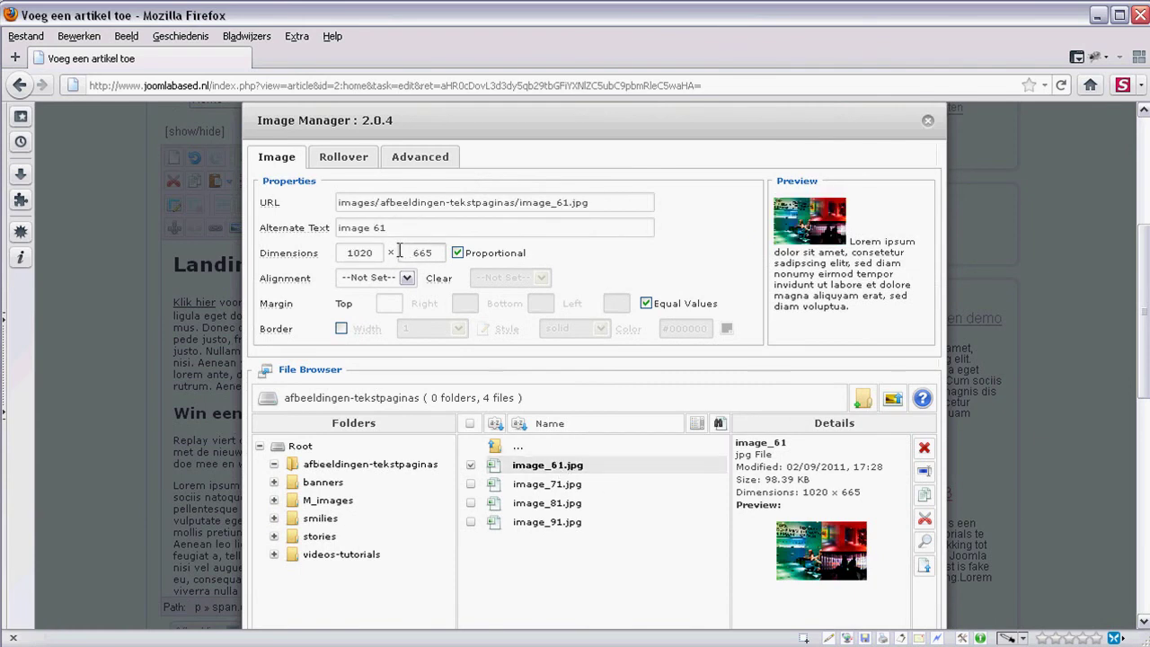
{"action": "type", "text": "200"}
{"action": "key", "text": "Tab"}
Step: Set the rollover's mouseover image to image_71.jpg and its mouseout image to image_81.jpg, and insert the picture into the article
{"action": "left_click", "coordinate": [329, 155]}
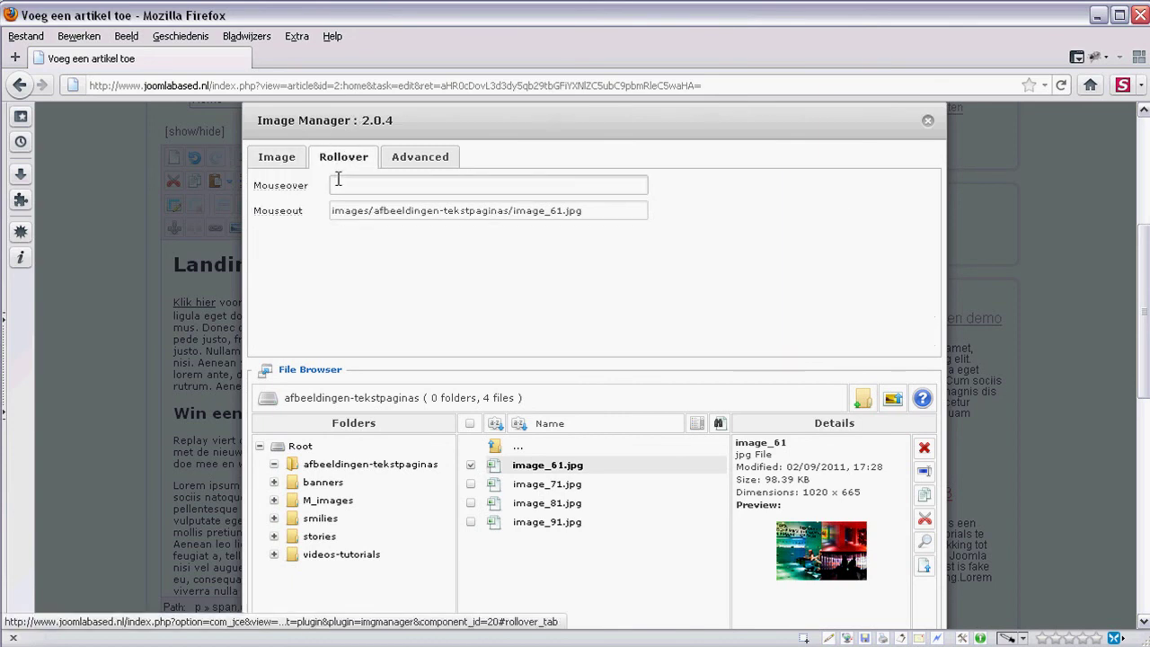
{"action": "left_click", "coordinate": [339, 183]}
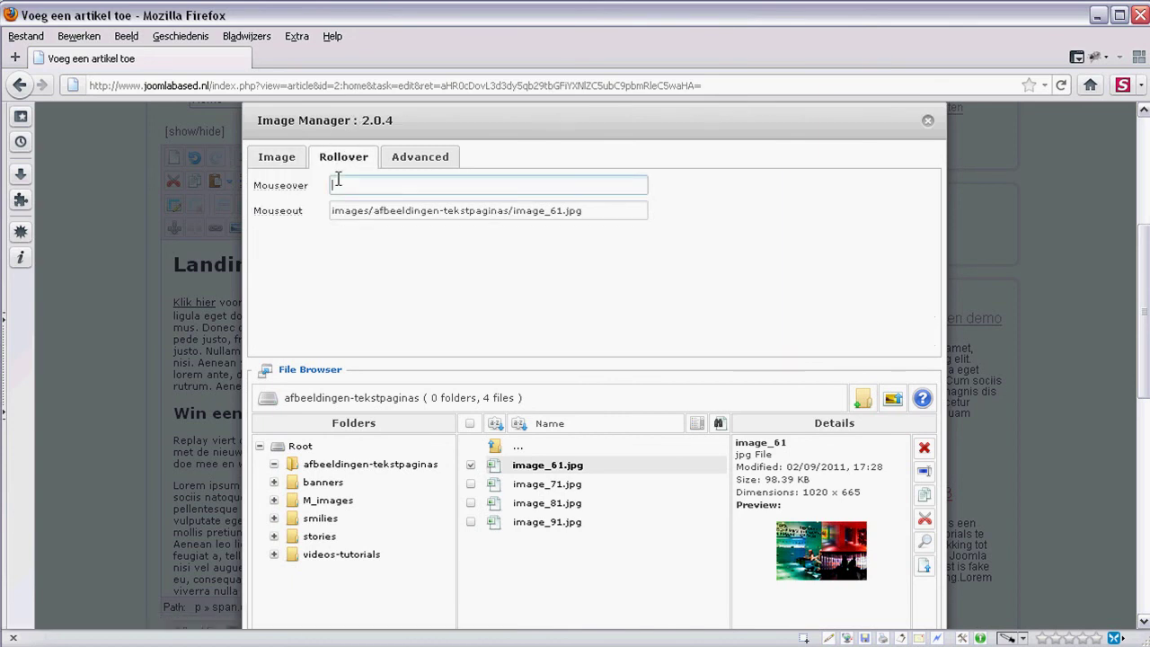
{"action": "left_click", "coordinate": [541, 485]}
{"action": "left_click_drag", "start_coordinate": [607, 210], "coordinate": [274, 377]}
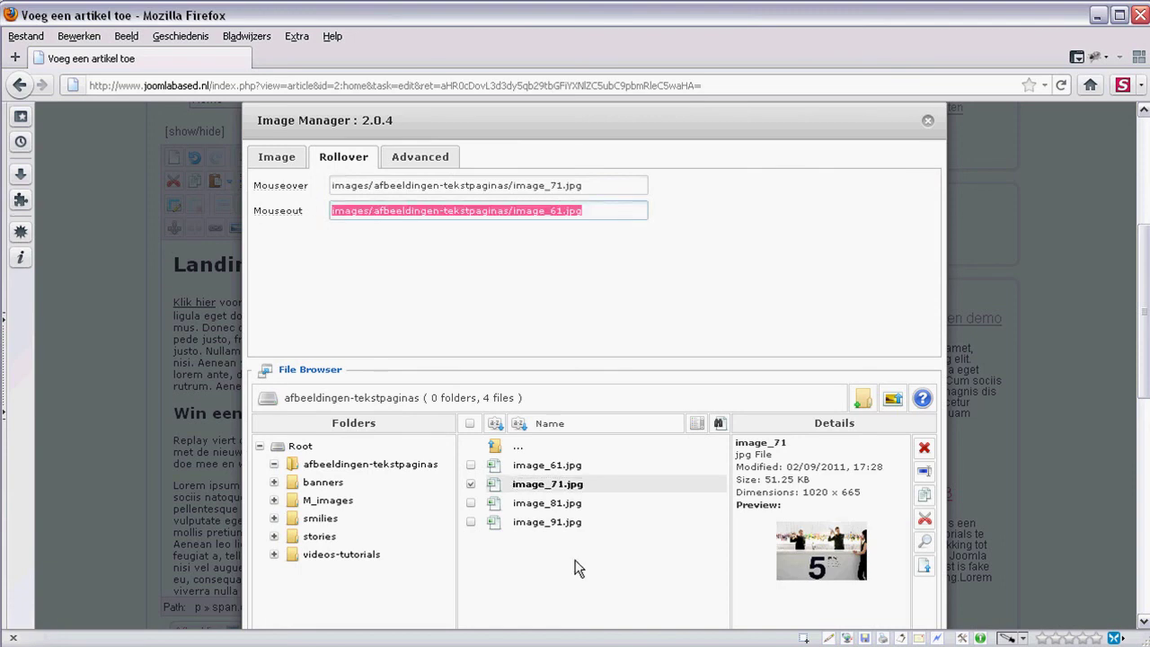
{"action": "left_click", "coordinate": [569, 505]}
{"action": "left_click", "coordinate": [568, 505]}
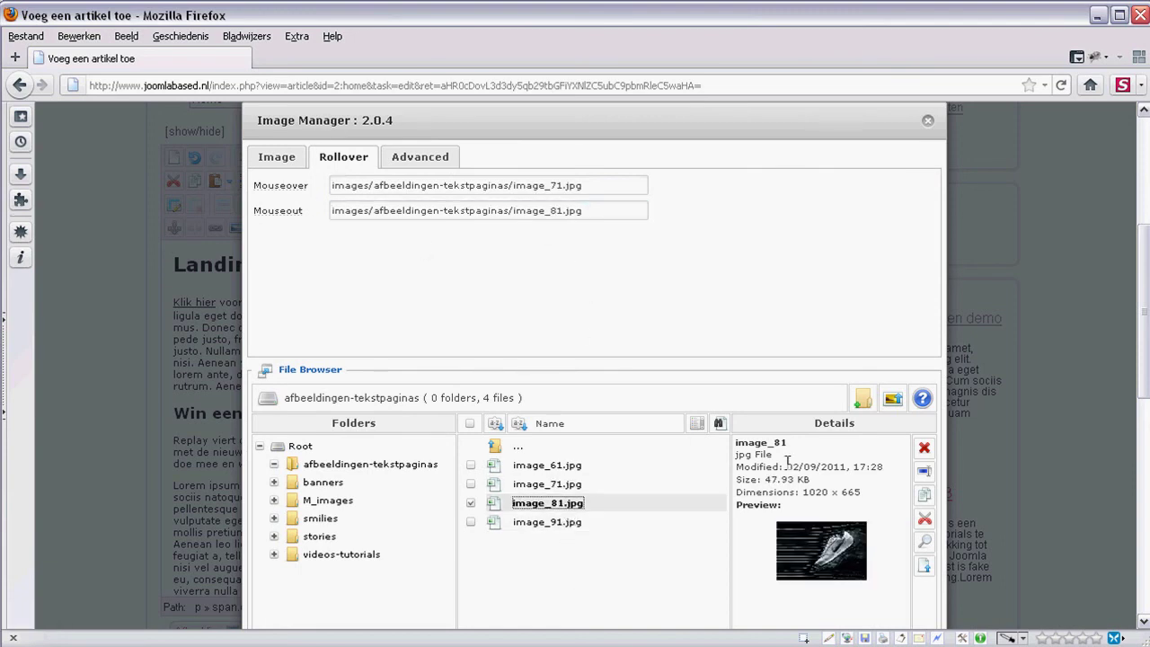
{"action": "scroll", "coordinate": [813, 452], "scroll_direction": "down", "scroll_amount": 2}
{"action": "left_click", "coordinate": [836, 593]}
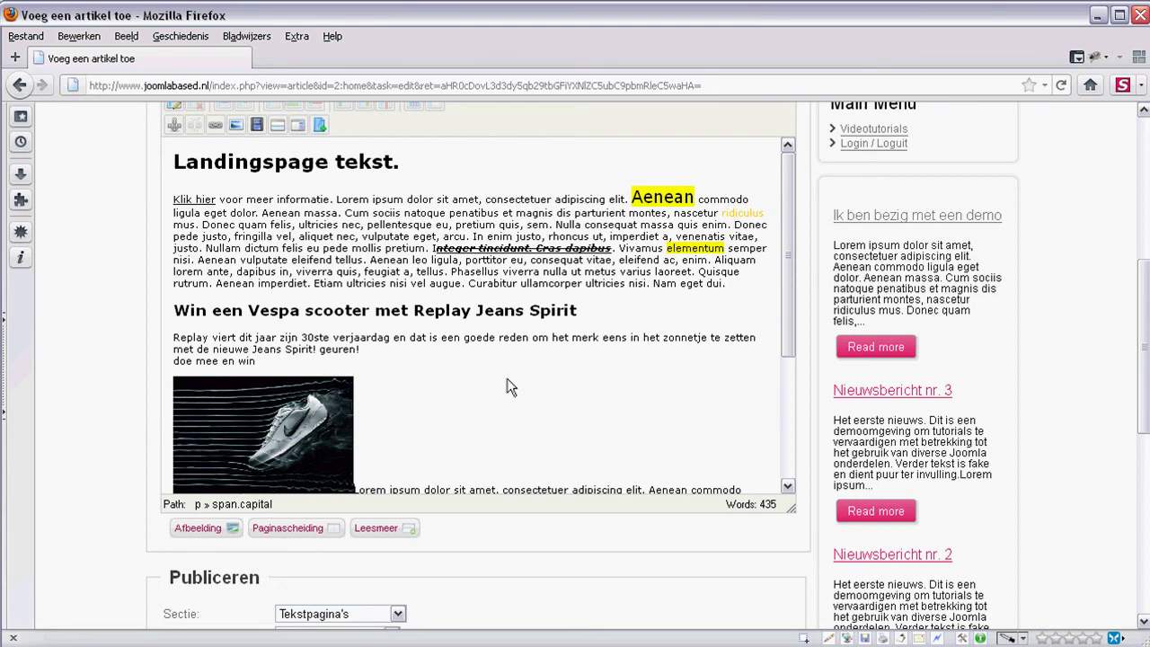
{"action": "scroll", "coordinate": [507, 379], "scroll_direction": "down", "scroll_amount": 2}
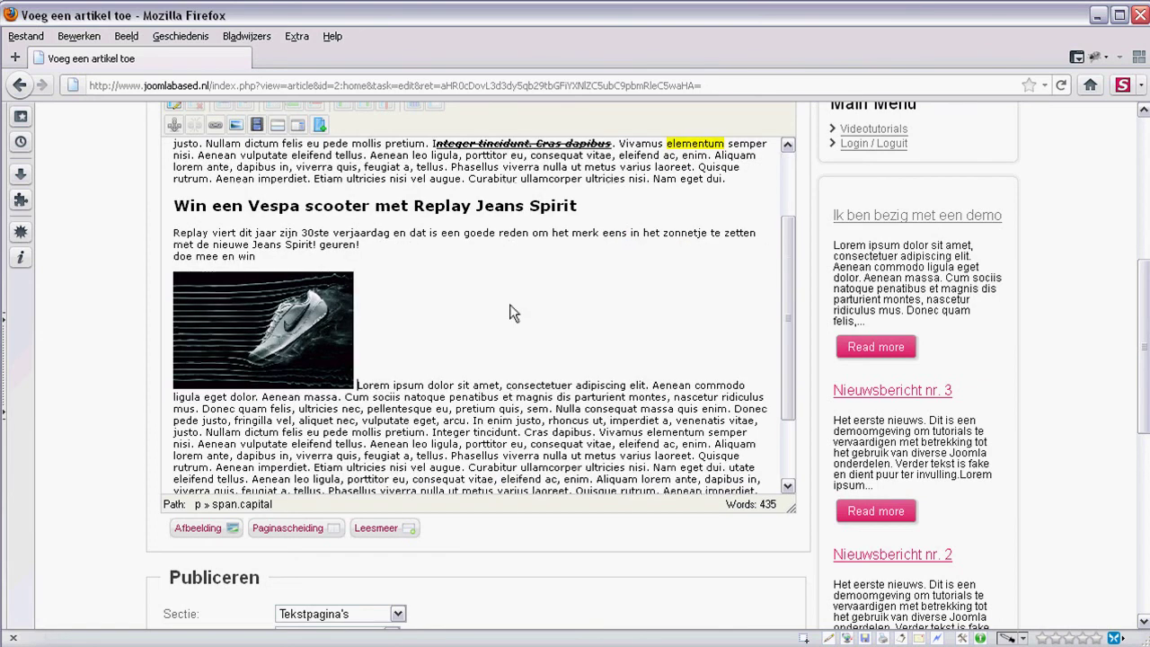
Step: Review the inserted picture's image, rollover and advanced properties, and close them without changes
{"action": "scroll", "coordinate": [510, 312], "scroll_direction": "up", "scroll_amount": 2}
{"action": "left_click", "coordinate": [324, 425]}
{"action": "scroll", "coordinate": [465, 390], "scroll_direction": "up", "scroll_amount": 4}
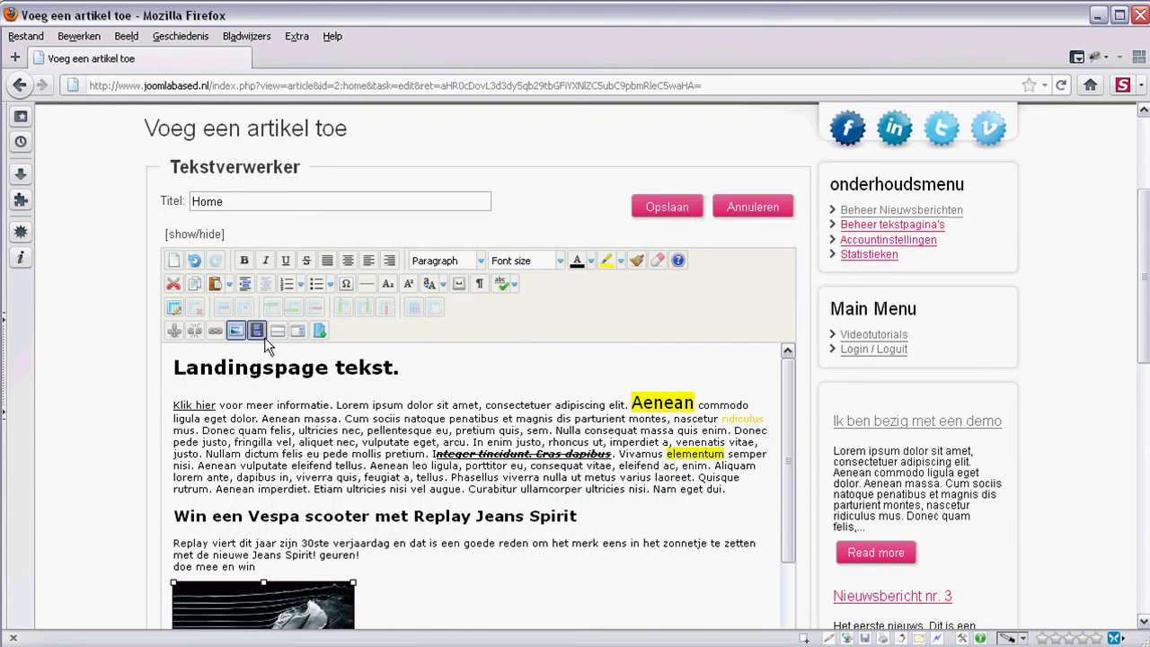
{"action": "left_click", "coordinate": [236, 331]}
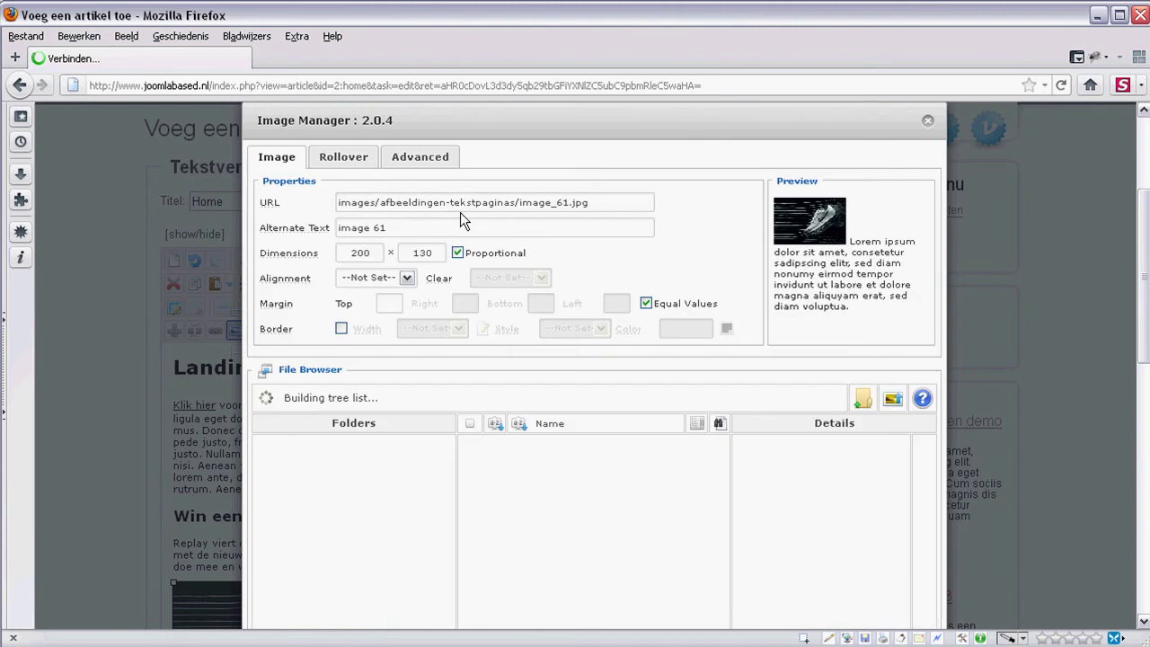
{"action": "left_click", "coordinate": [331, 162]}
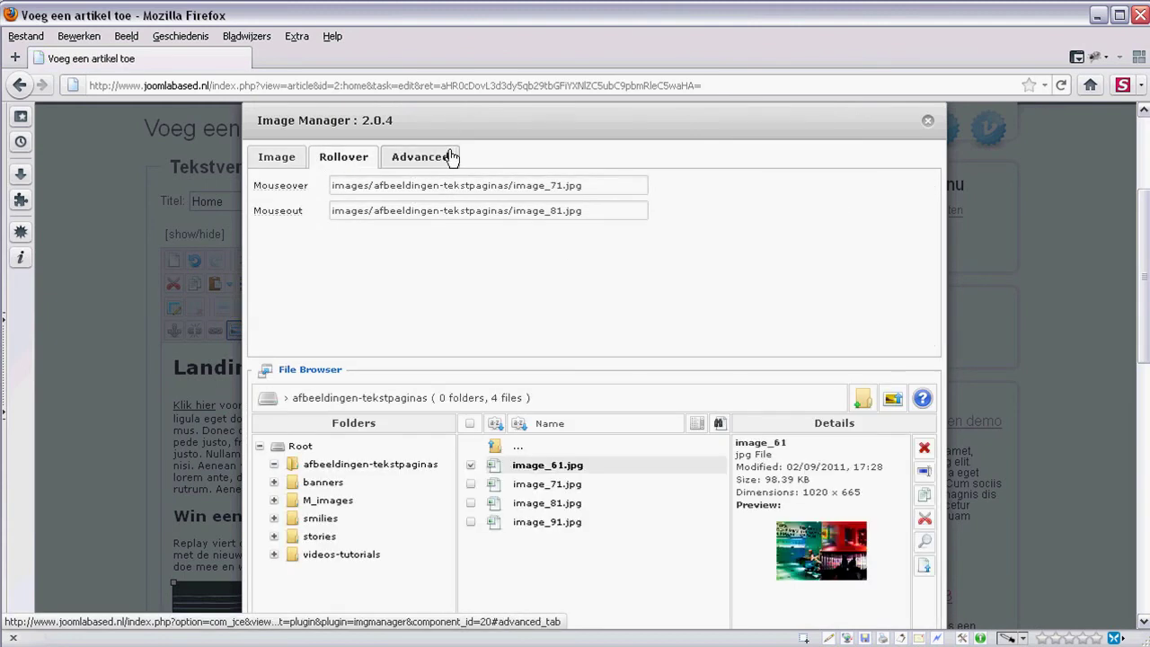
{"action": "left_click", "coordinate": [286, 167]}
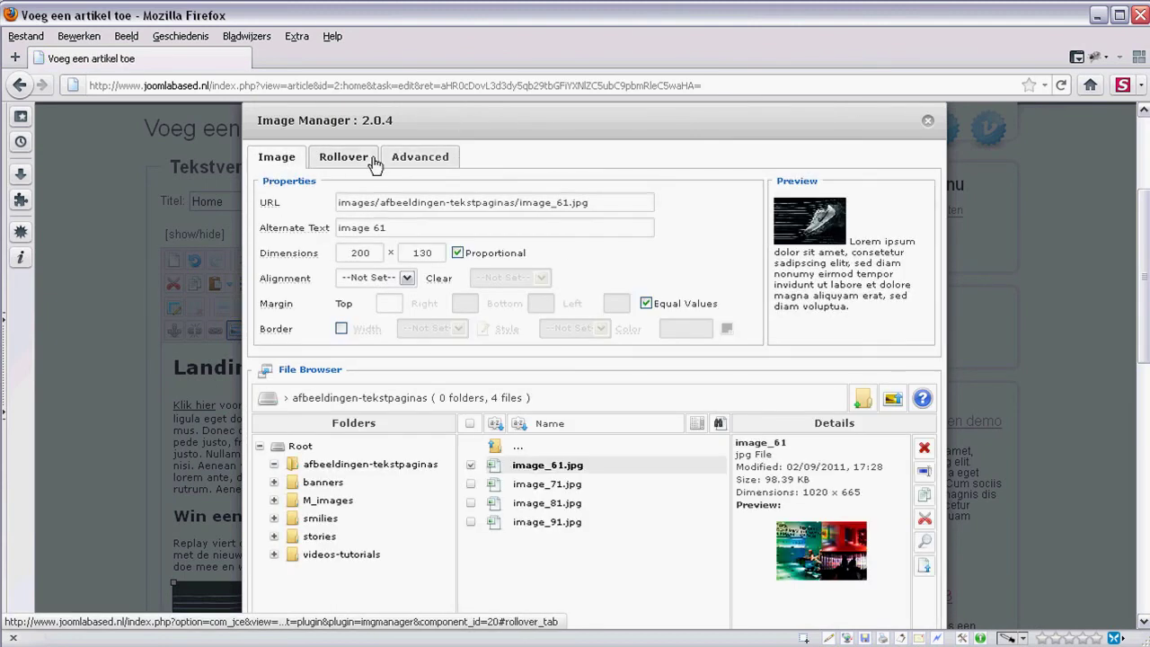
{"action": "left_click", "coordinate": [420, 157]}
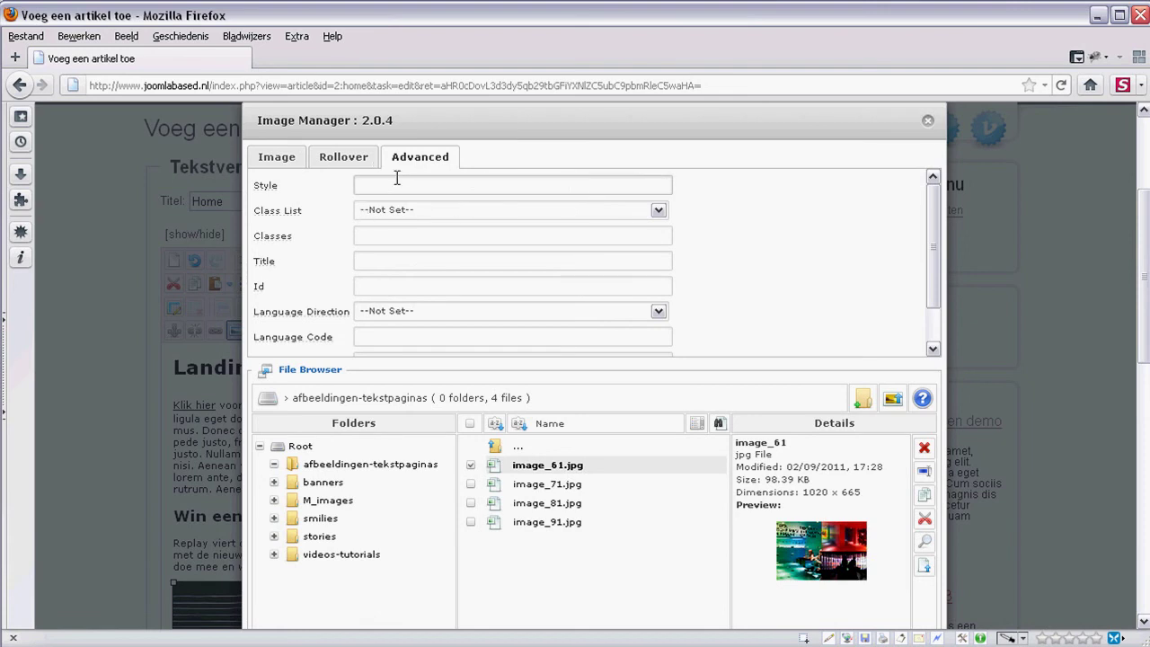
{"action": "scroll", "coordinate": [396, 178], "scroll_direction": "down", "scroll_amount": 2}
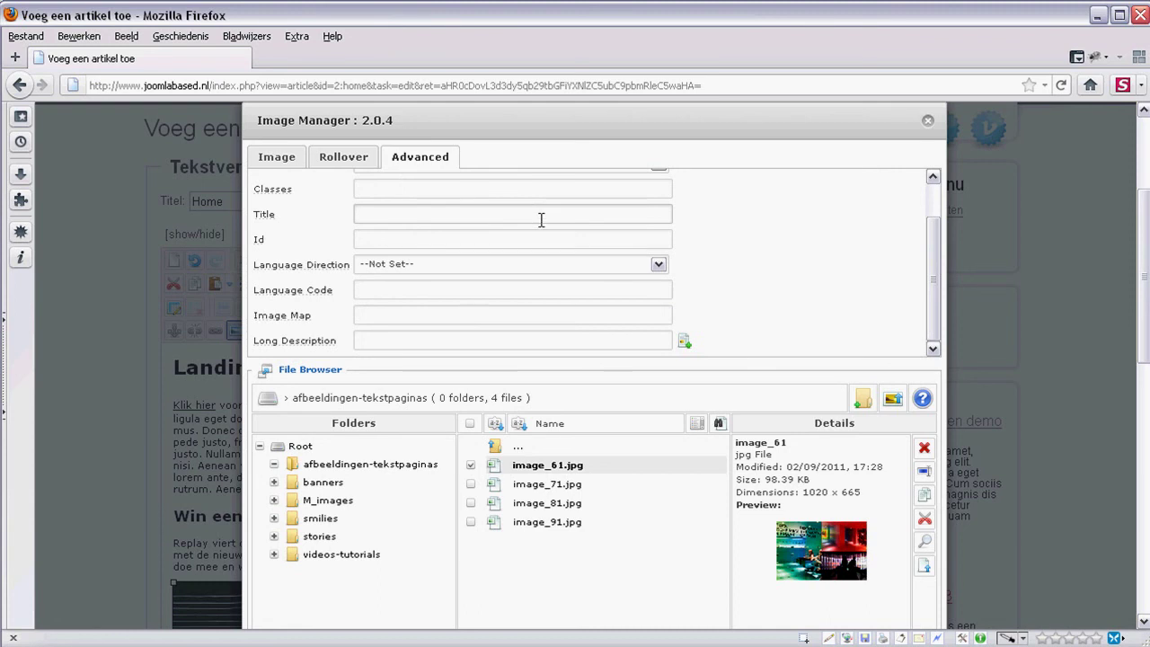
{"action": "scroll", "coordinate": [541, 219], "scroll_direction": "up", "scroll_amount": 2}
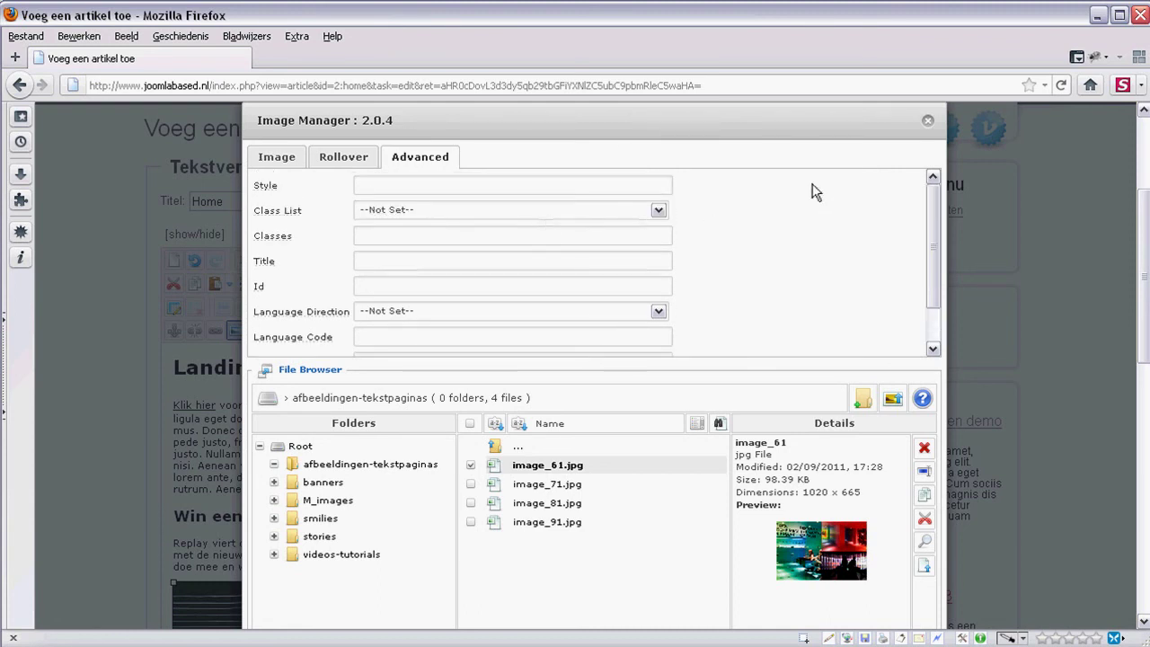
{"action": "left_click", "coordinate": [928, 122]}
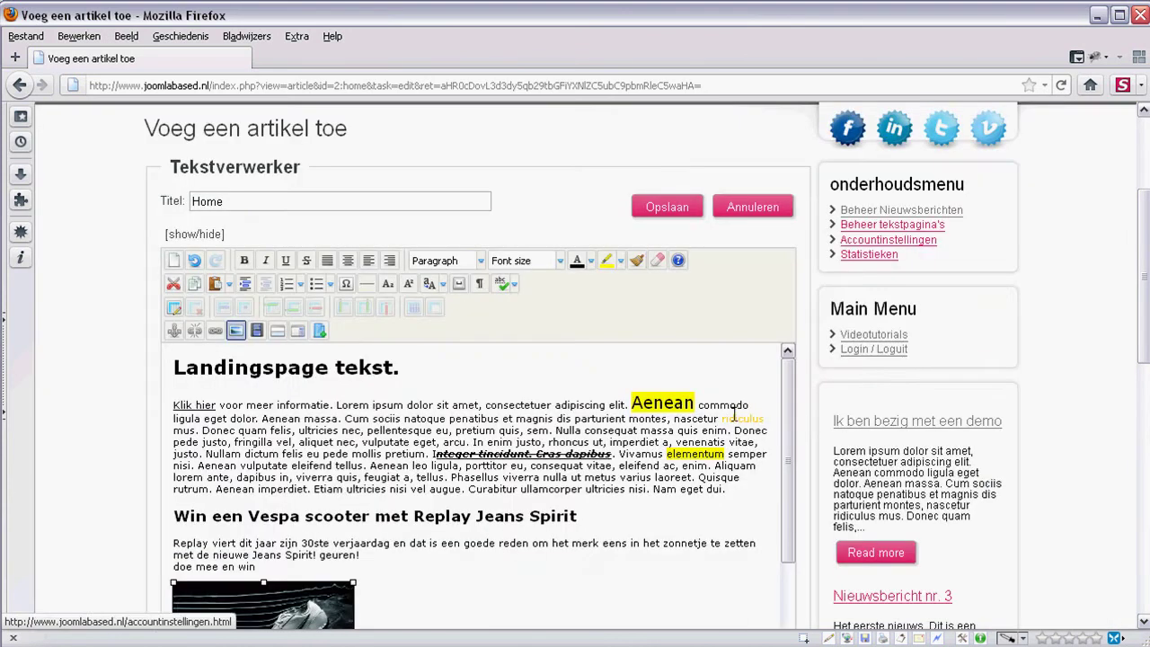
{"action": "scroll", "coordinate": [388, 491], "scroll_direction": "down", "scroll_amount": 2}
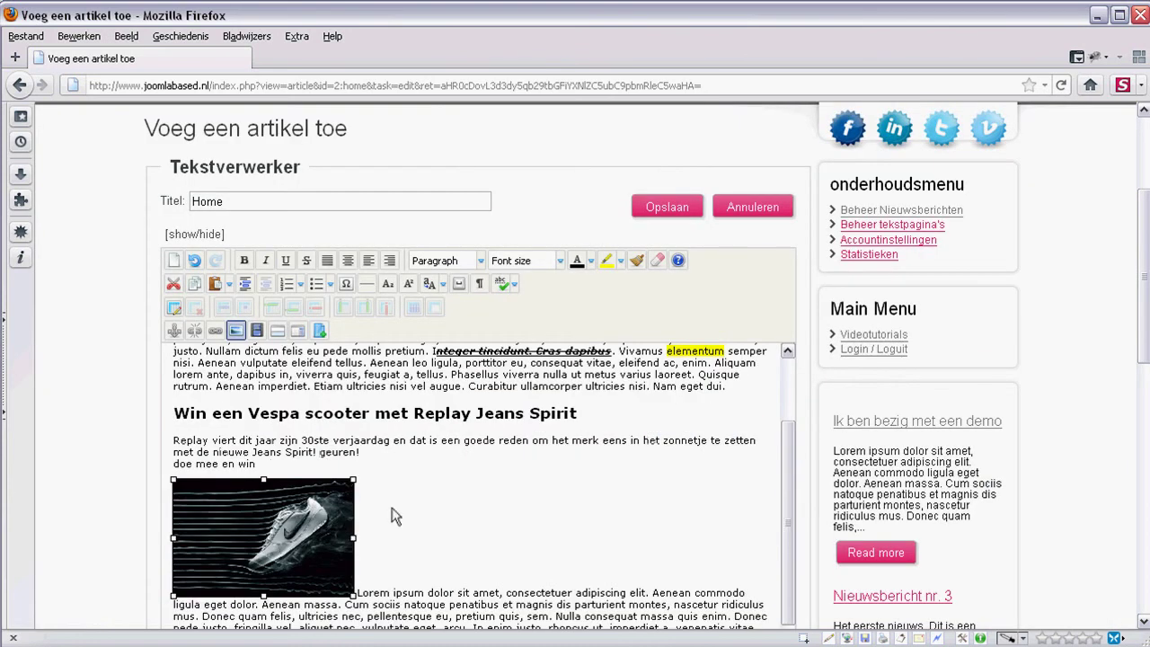
{"action": "left_click", "coordinate": [397, 556]}
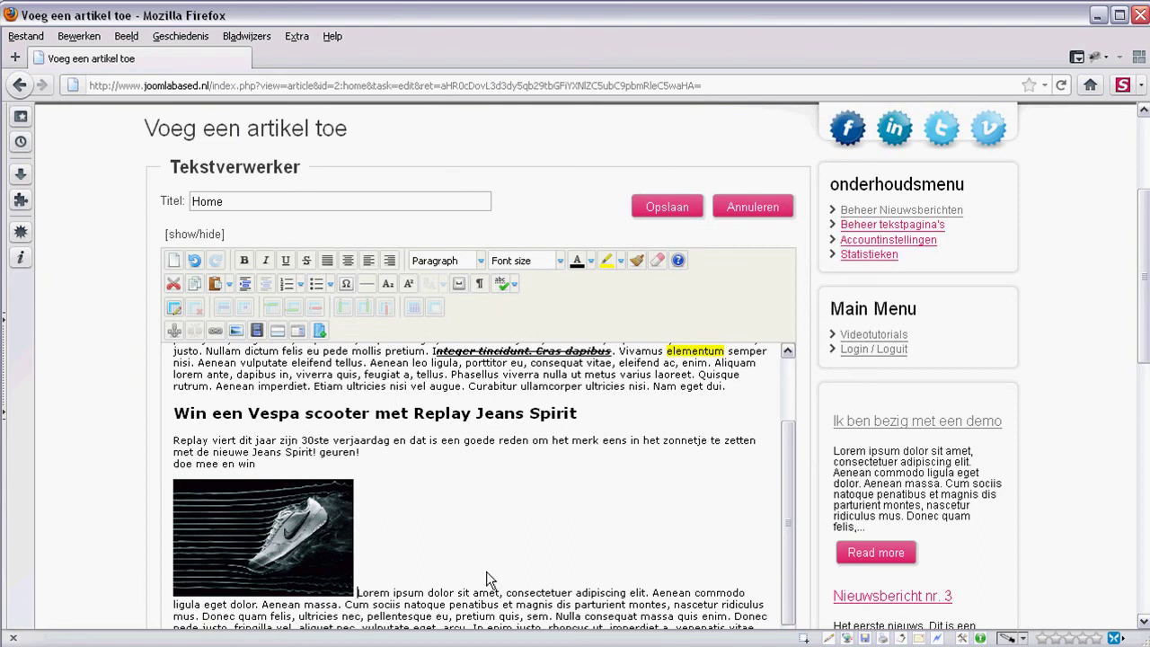
Step: Start a link on the article's picture with popup type JCE MediaBox Popups and set its popup icon to No
{"action": "left_click", "coordinate": [324, 532]}
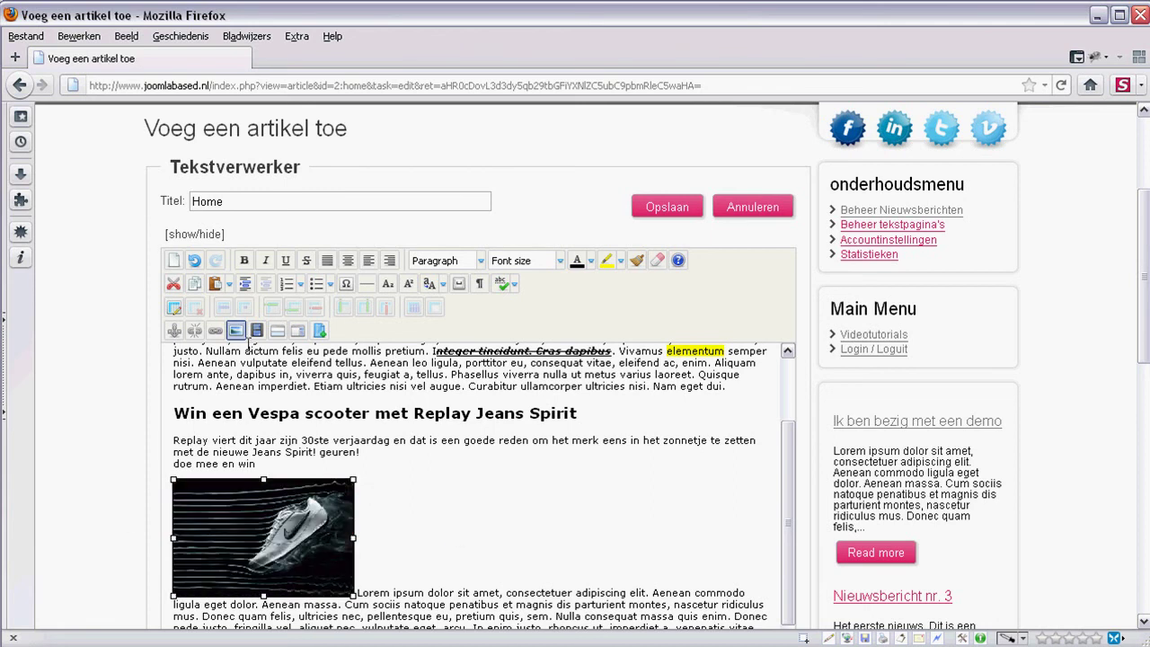
{"action": "left_click", "coordinate": [216, 330]}
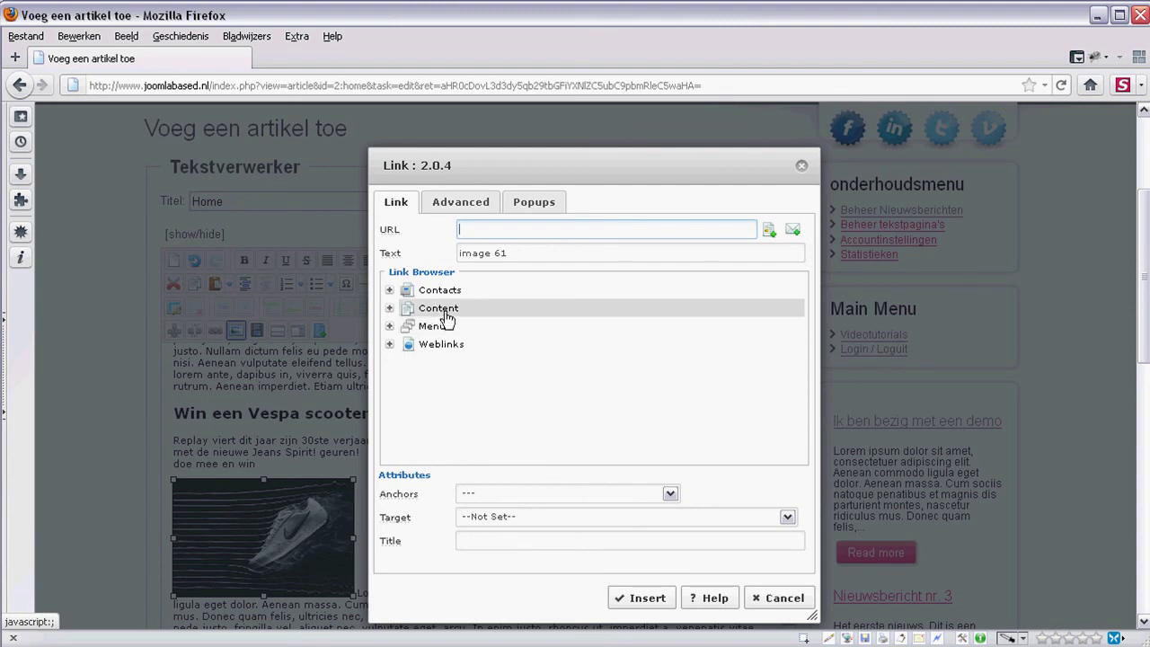
{"action": "left_click", "coordinate": [527, 203]}
{"action": "left_click", "coordinate": [516, 230]}
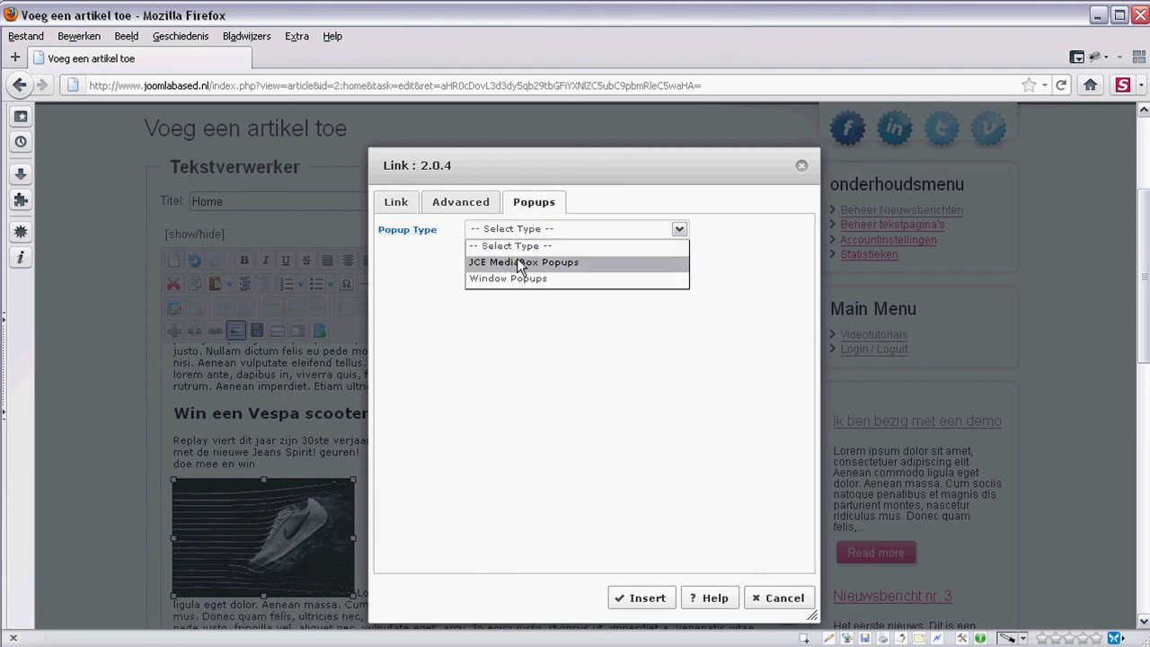
{"action": "left_click", "coordinate": [517, 256]}
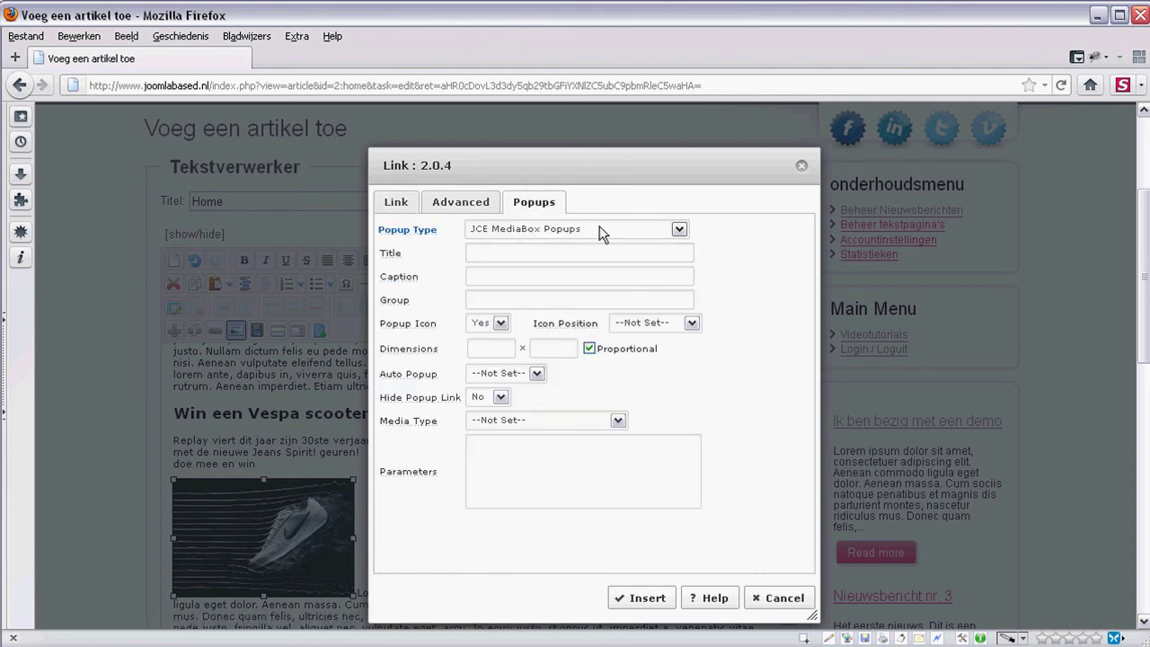
{"action": "left_click", "coordinate": [499, 324]}
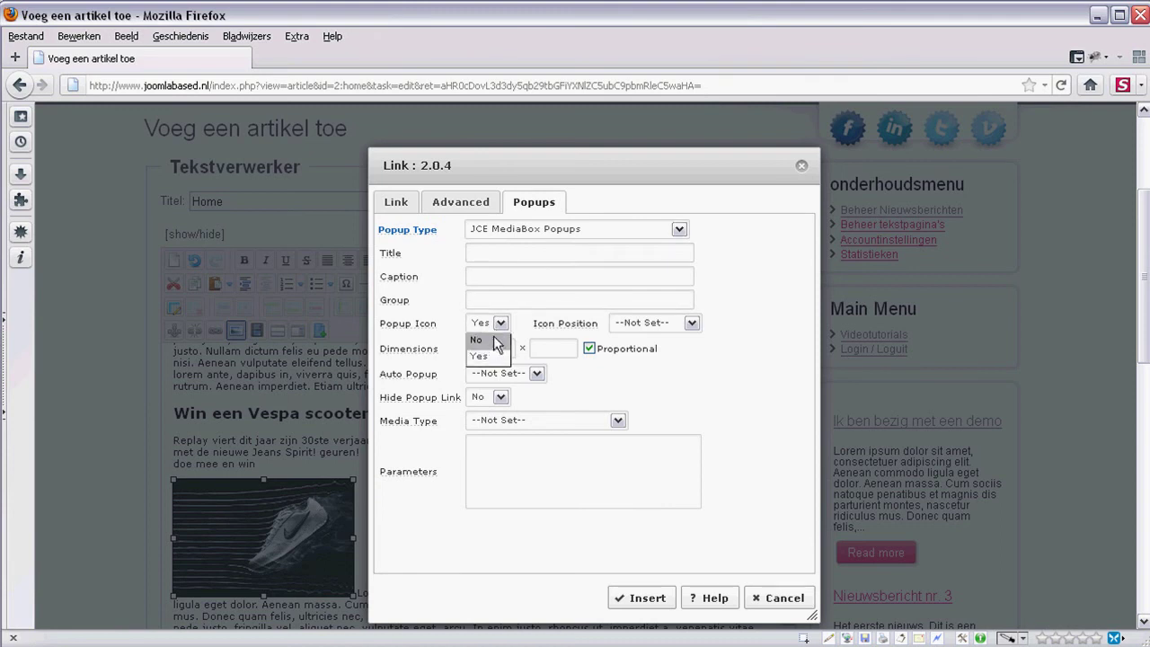
{"action": "left_click", "coordinate": [481, 346]}
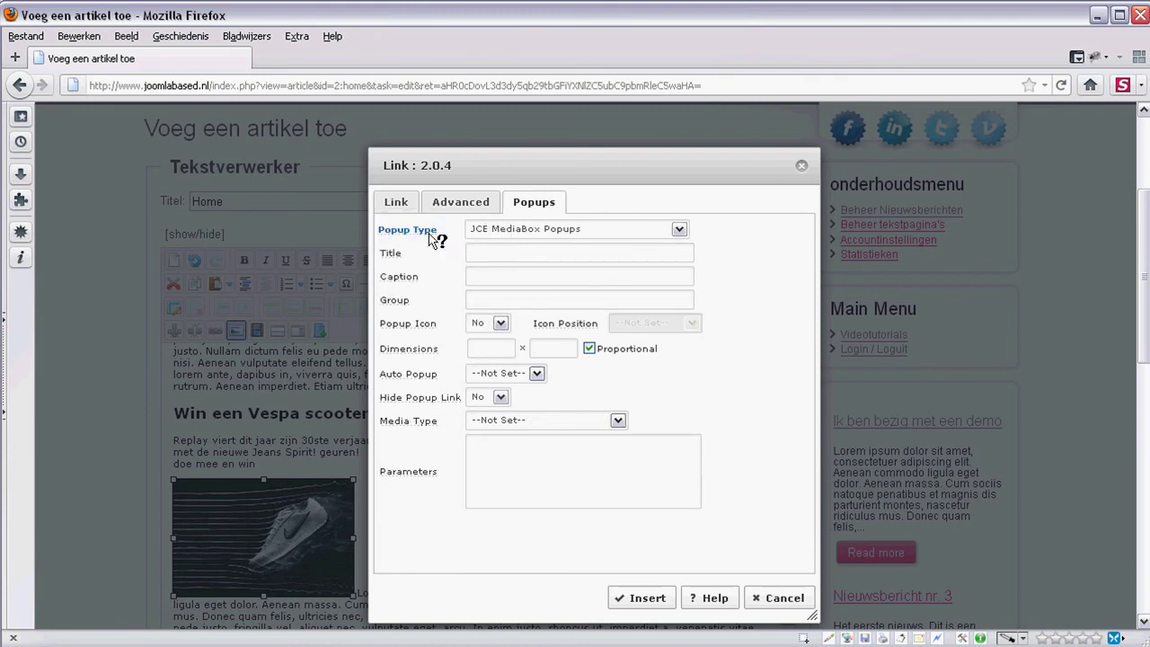
Step: Set the link's target to image_81.jpg from the afbeeldingen-tekstpaginas folder
{"action": "left_click", "coordinate": [396, 204]}
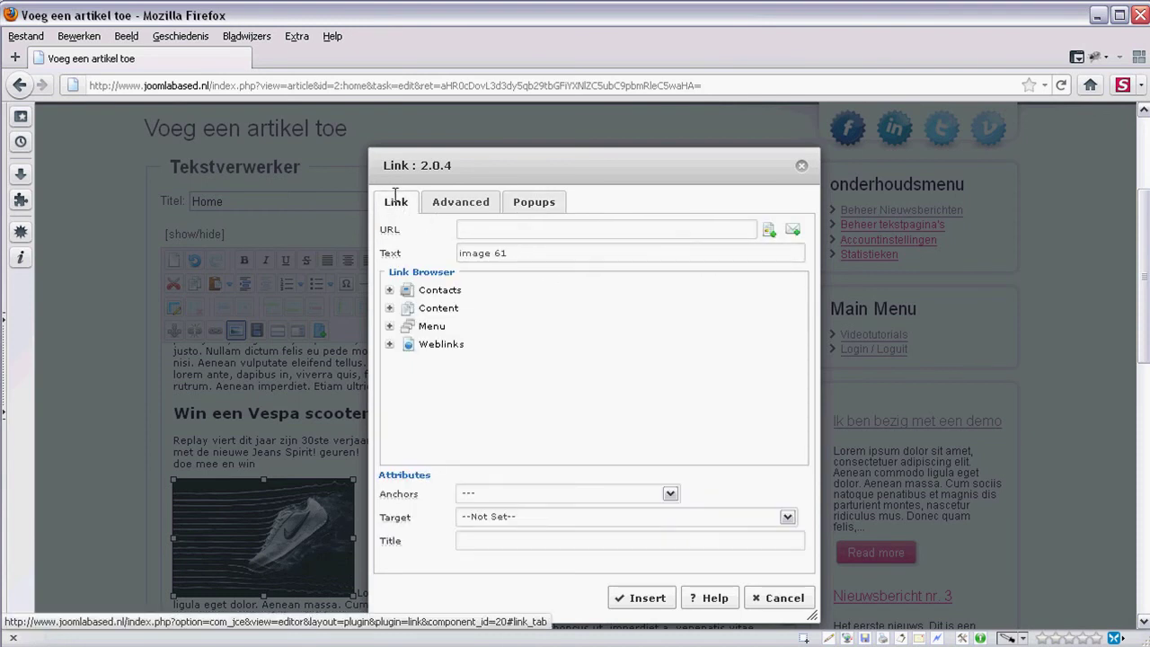
{"action": "left_click", "coordinate": [770, 233]}
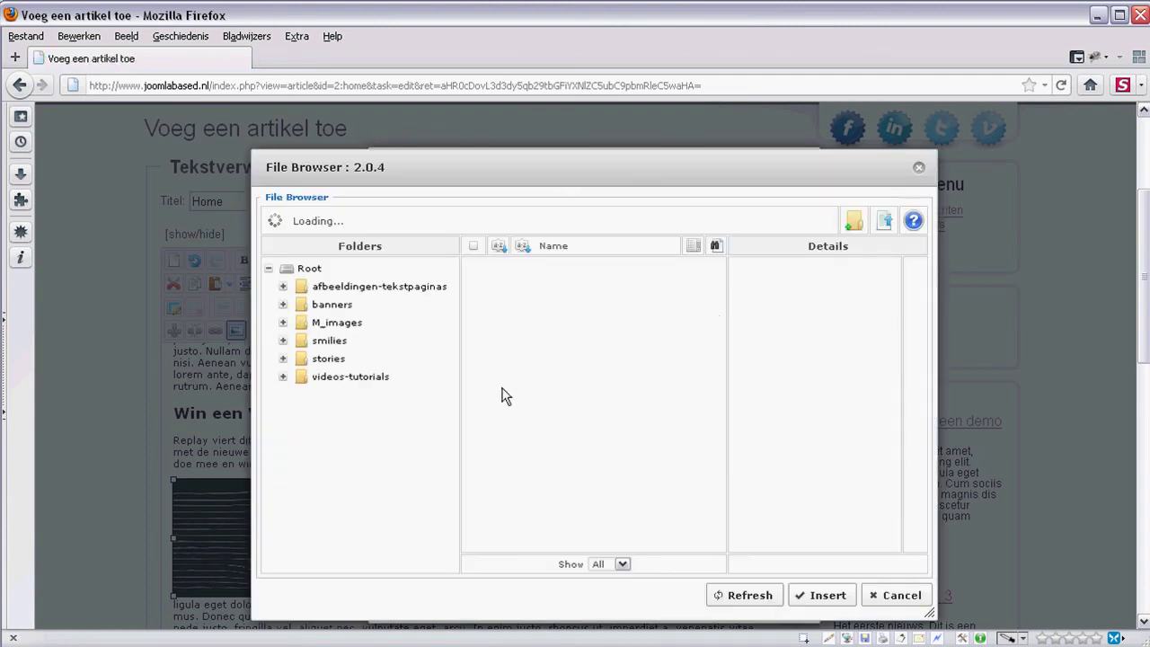
{"action": "left_click", "coordinate": [342, 290]}
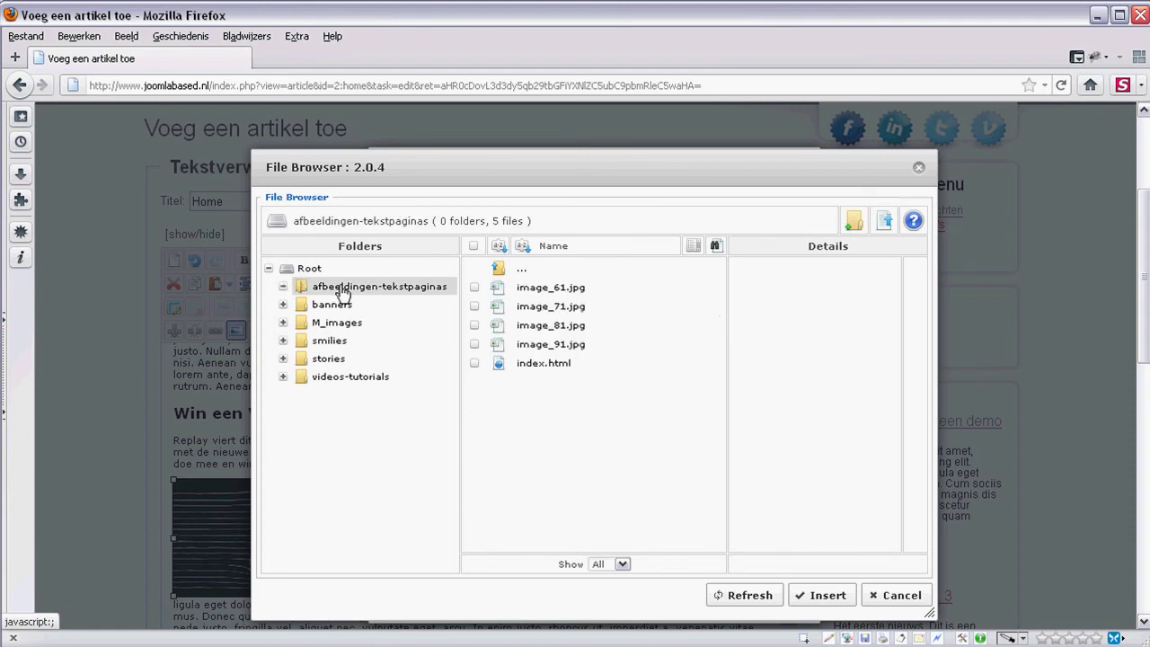
{"action": "left_click", "coordinate": [555, 308]}
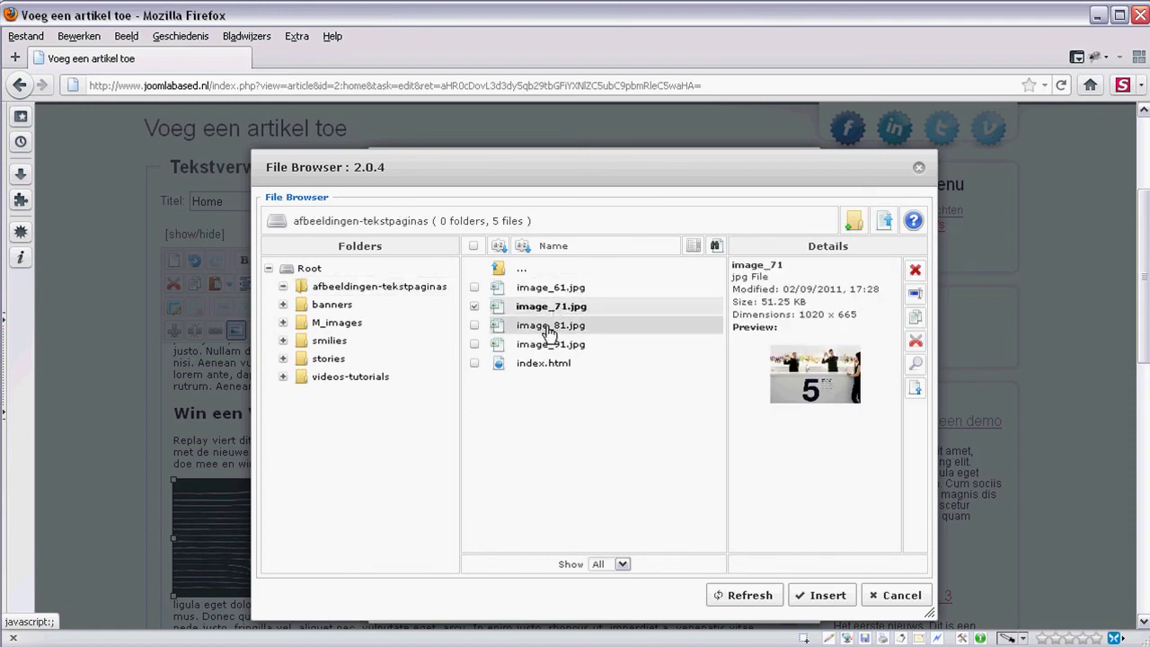
{"action": "left_click", "coordinate": [553, 326]}
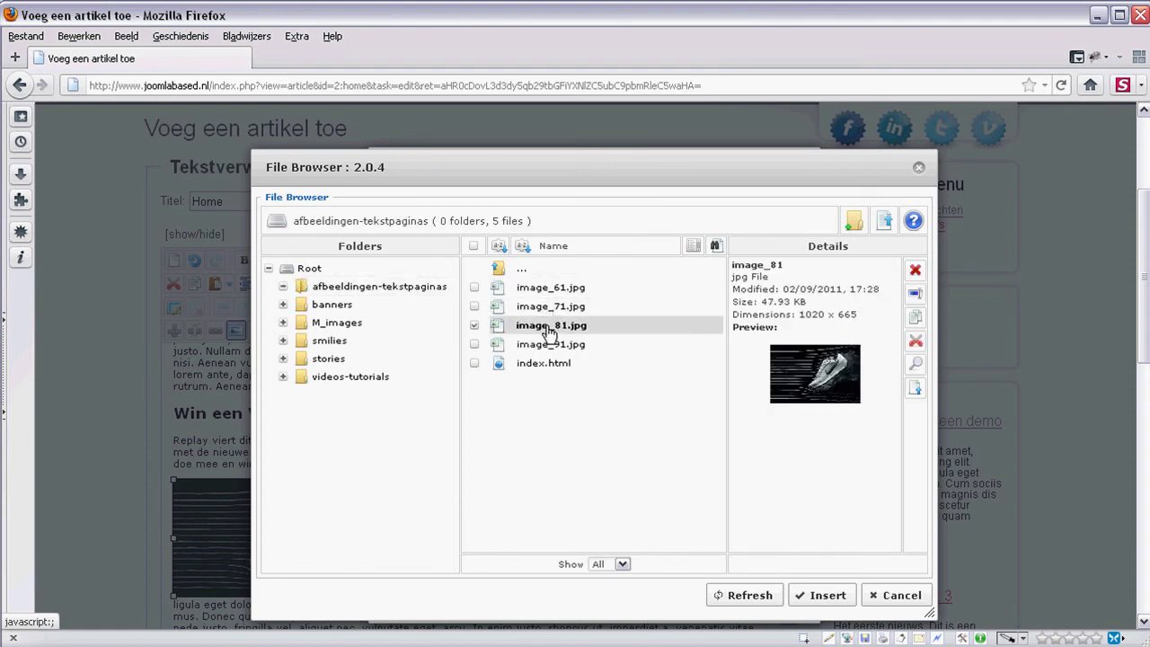
{"action": "left_click", "coordinate": [811, 596]}
Step: Set the popup dimensions to 800 × 600 and insert the link on the picture
{"action": "left_click", "coordinate": [529, 207]}
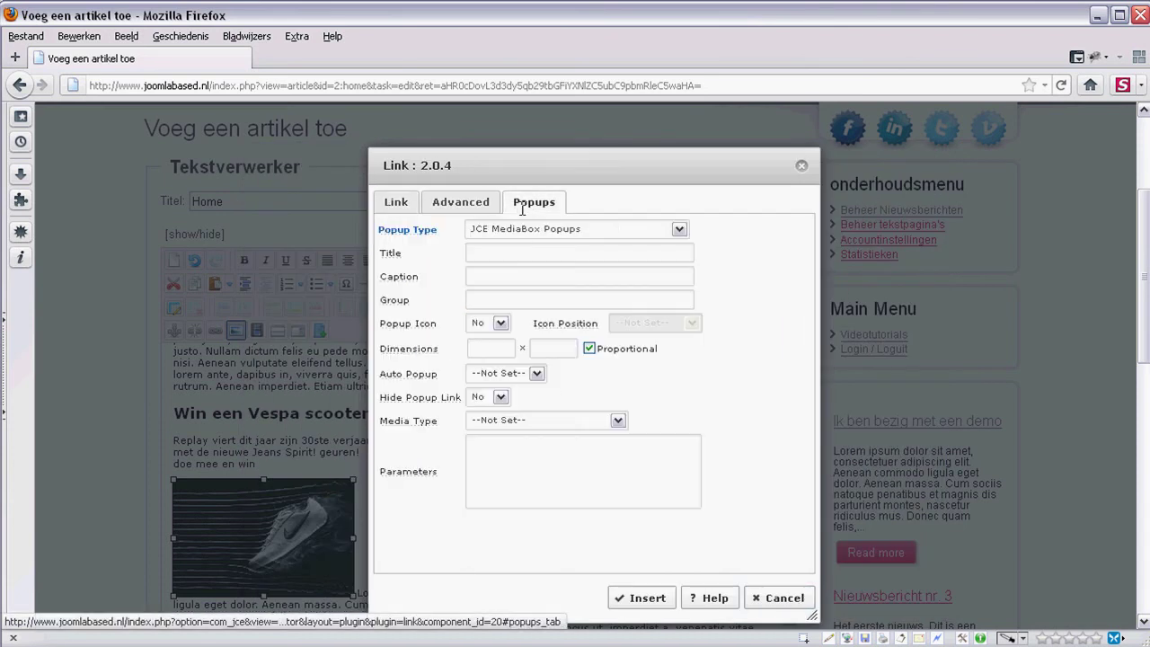
{"action": "left_click", "coordinate": [502, 348]}
{"action": "type", "text": "800"}
{"action": "key", "text": "Tab"}
{"action": "left_click", "coordinate": [545, 347]}
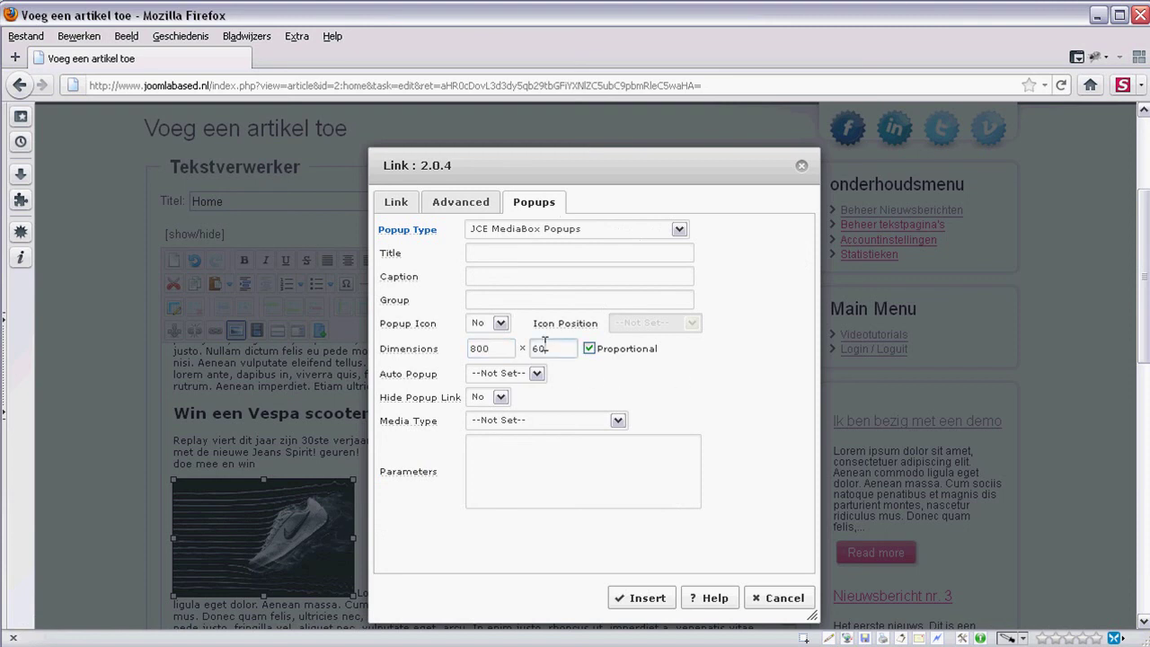
{"action": "left_click", "coordinate": [482, 346]}
{"action": "left_click", "coordinate": [532, 374]}
{"action": "left_click", "coordinate": [532, 374]}
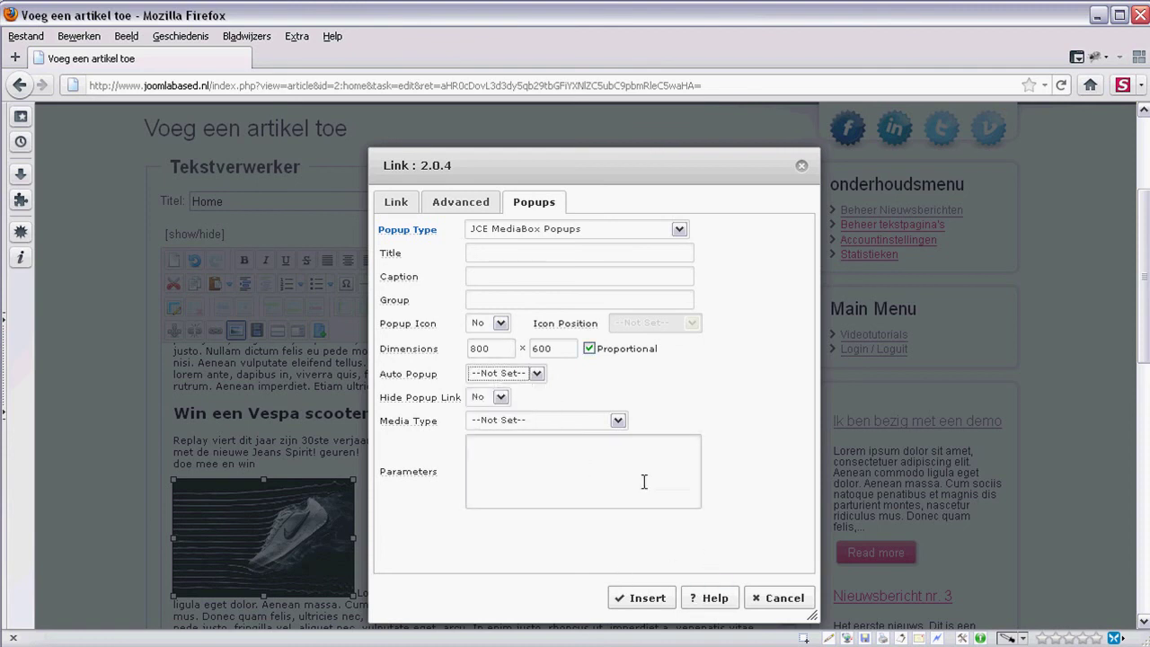
{"action": "left_click", "coordinate": [647, 593]}
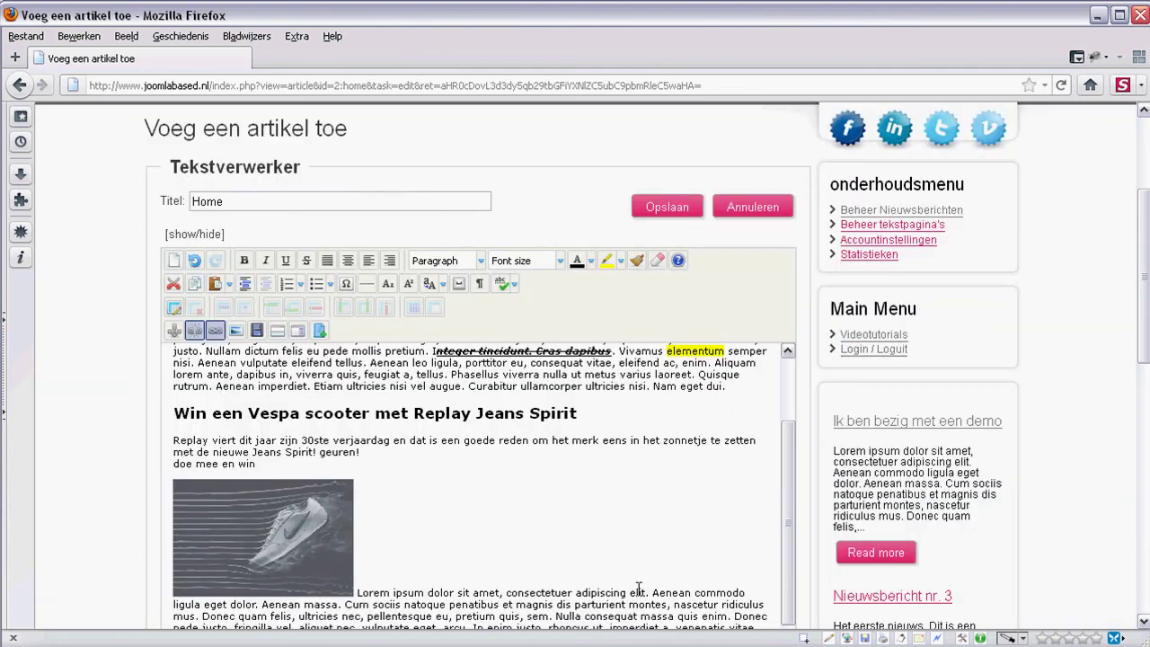
Step: Save the Home article, test the picture's popup on the published page, and close the enlarged image
{"action": "left_click", "coordinate": [664, 206]}
{"action": "scroll", "coordinate": [541, 504], "scroll_direction": "down", "scroll_amount": 8}
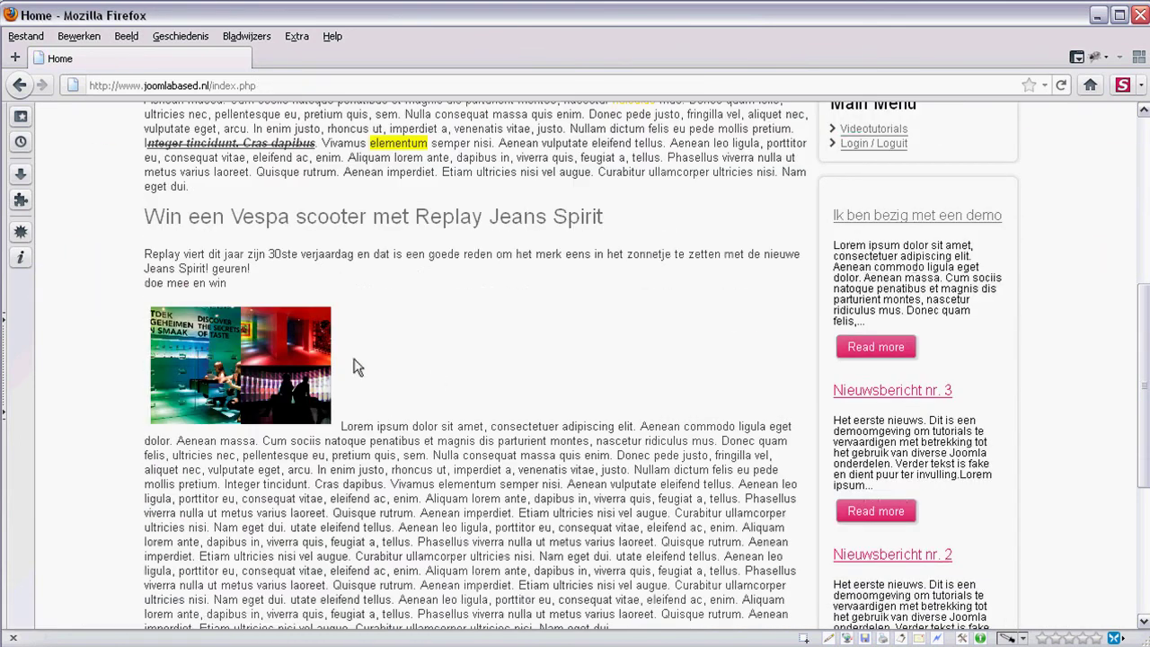
{"action": "left_click", "coordinate": [237, 372]}
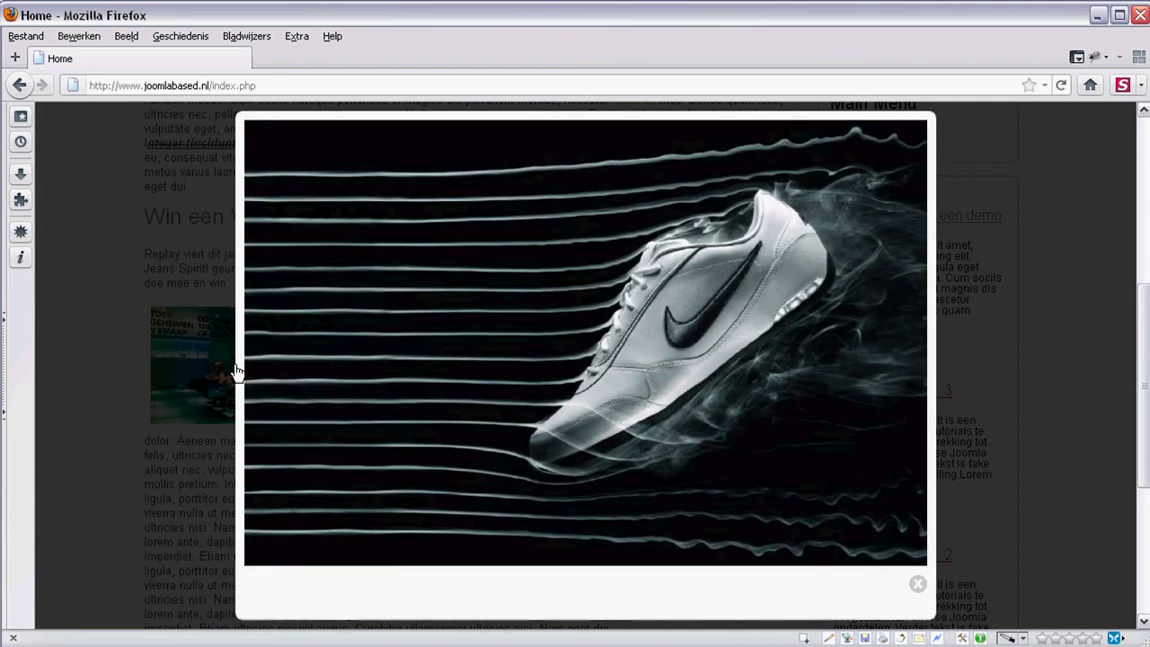
{"action": "left_click", "coordinate": [918, 585]}
Step: Reopen the Home article for editing, view the linked picture's image properties, and close them without changes
{"action": "scroll", "coordinate": [560, 530], "scroll_direction": "up", "scroll_amount": 5}
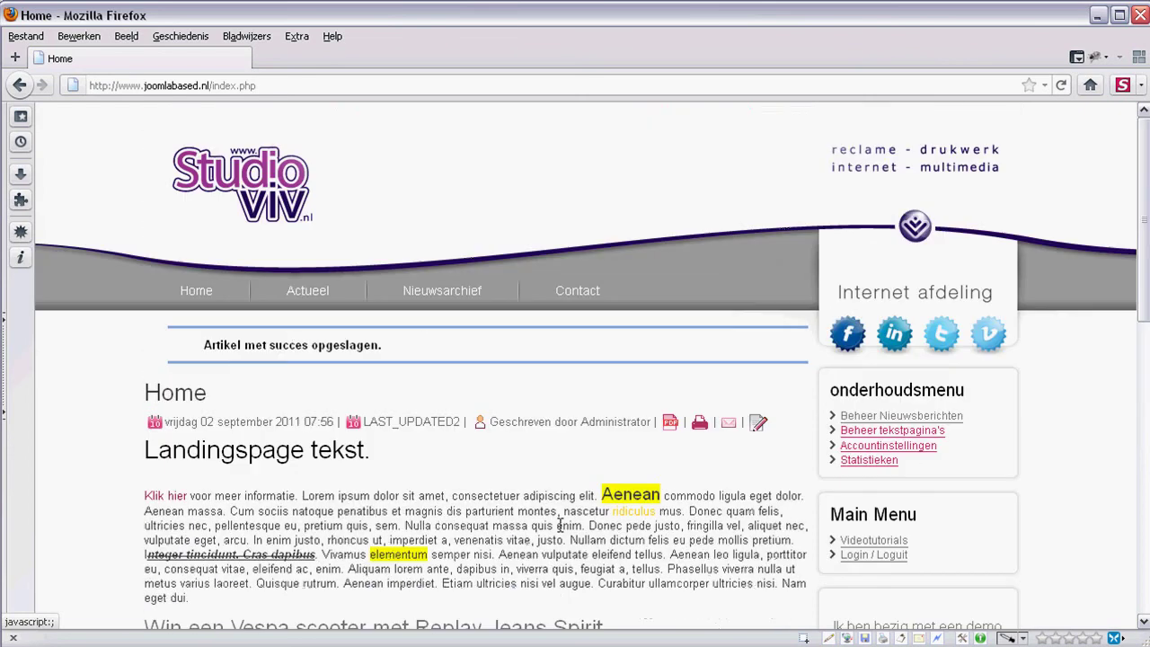
{"action": "left_click", "coordinate": [759, 422]}
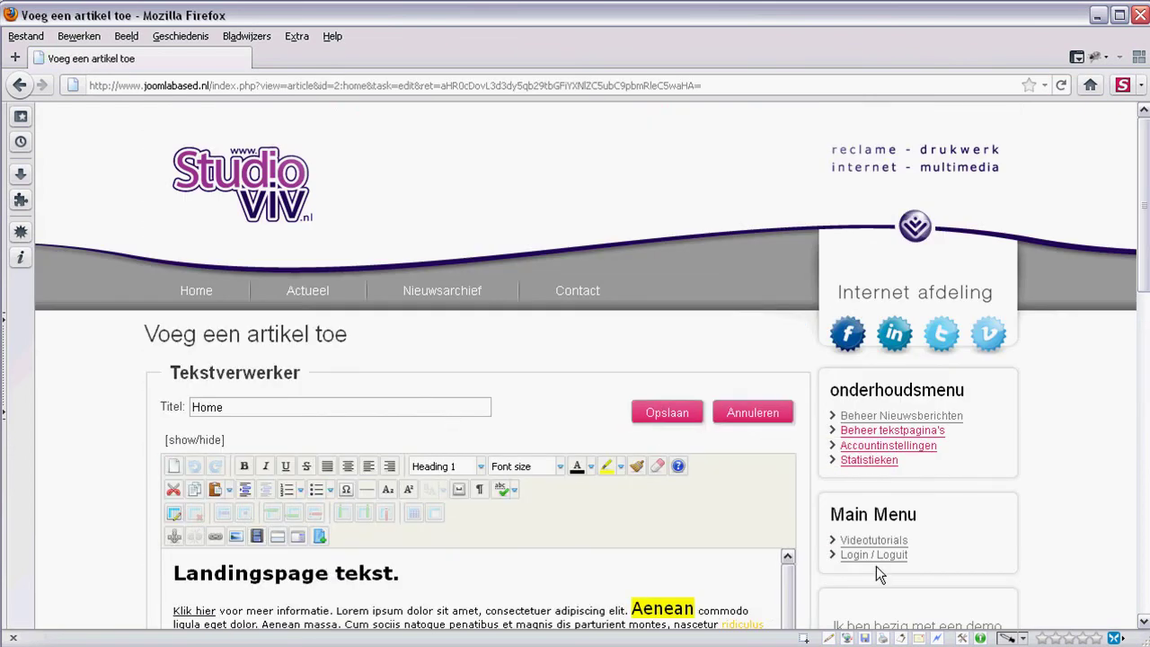
{"action": "scroll", "coordinate": [450, 422], "scroll_direction": "down", "scroll_amount": 5}
{"action": "scroll", "coordinate": [443, 413], "scroll_direction": "down", "scroll_amount": 2}
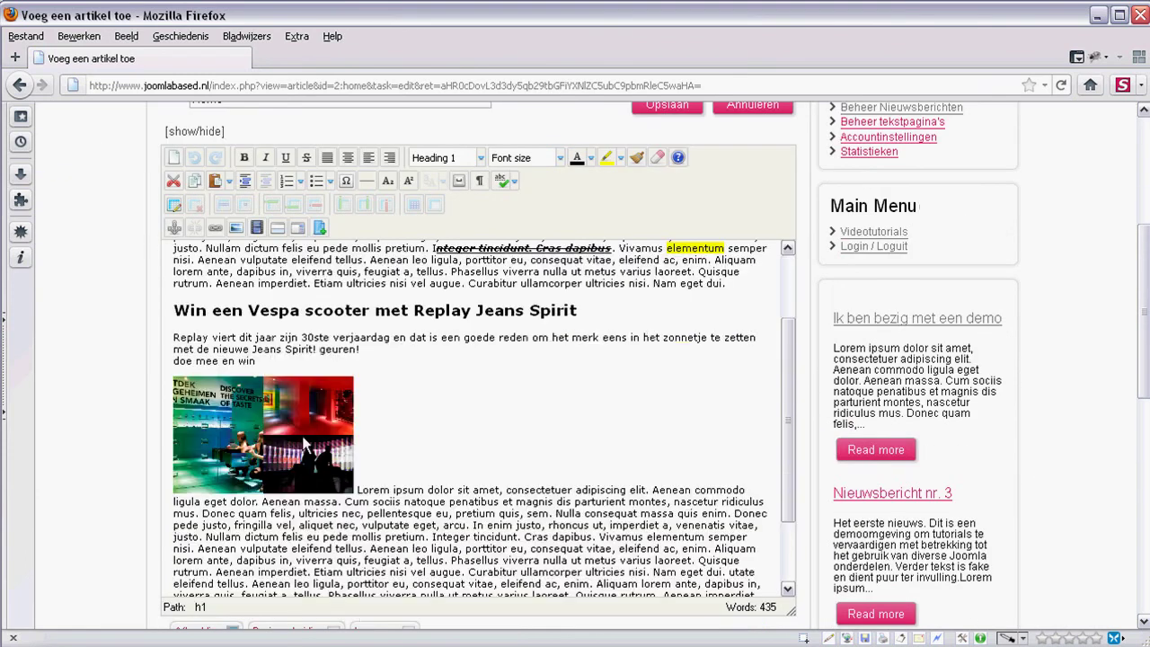
{"action": "left_click", "coordinate": [305, 445]}
{"action": "left_click", "coordinate": [236, 229]}
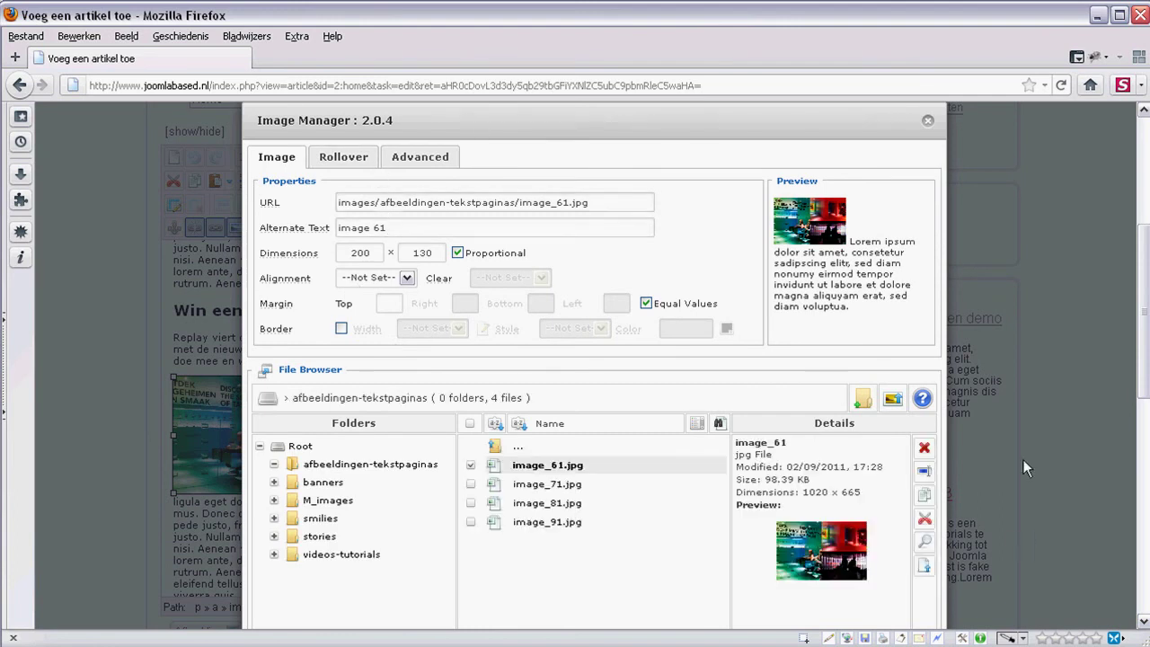
{"action": "left_click", "coordinate": [929, 121]}
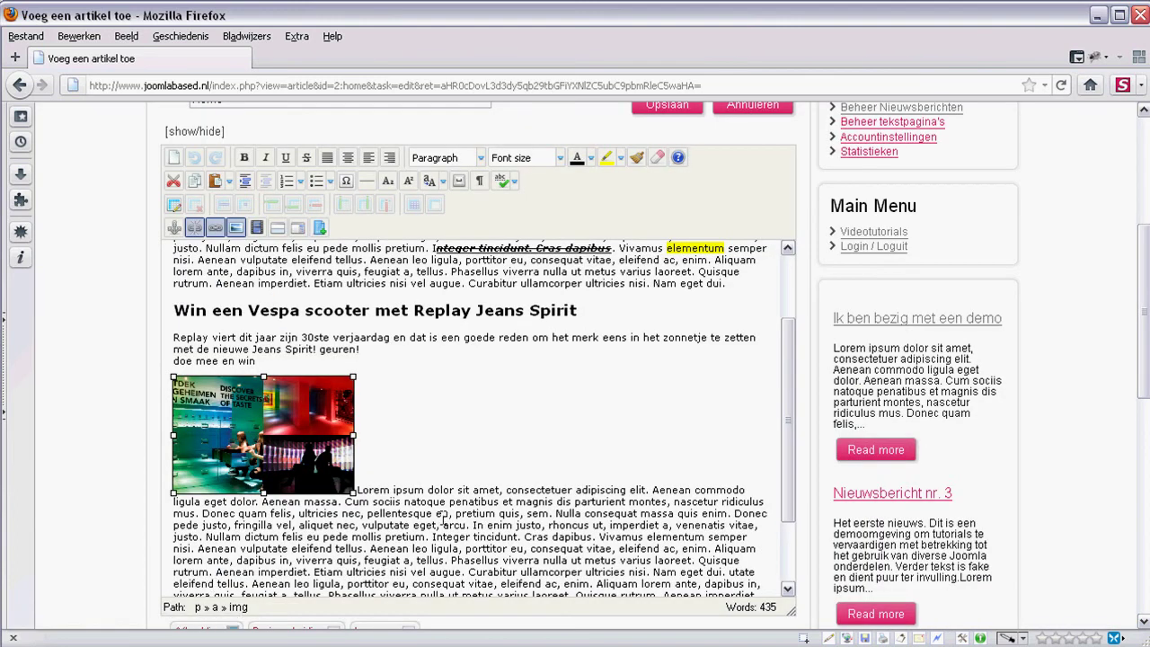